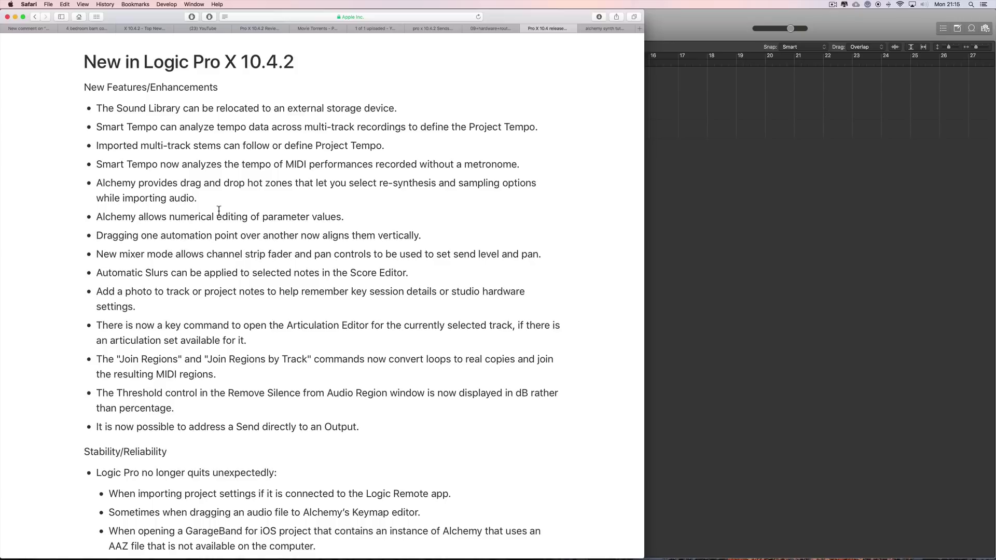
Select the 10.4.2 bullet saying Smart Tempo now analyzes MIDI performances recorded without a metronome.
{"action": "left_click_drag", "start_coordinate": [98, 163], "coordinate": [518, 165]}
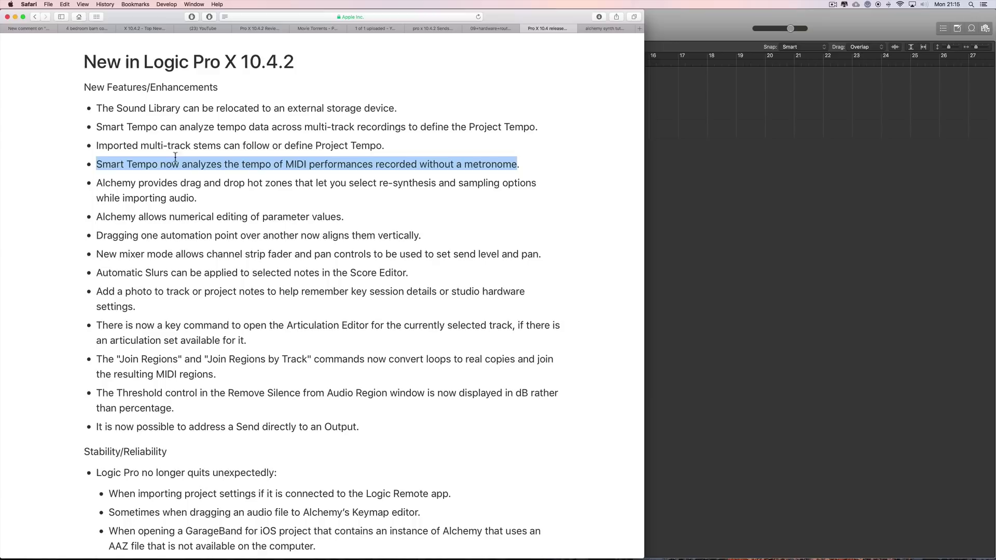
In the Untitled 4 project, turn the metronome off and place the playhead at bar 4.
{"action": "left_click", "coordinate": [695, 27]}
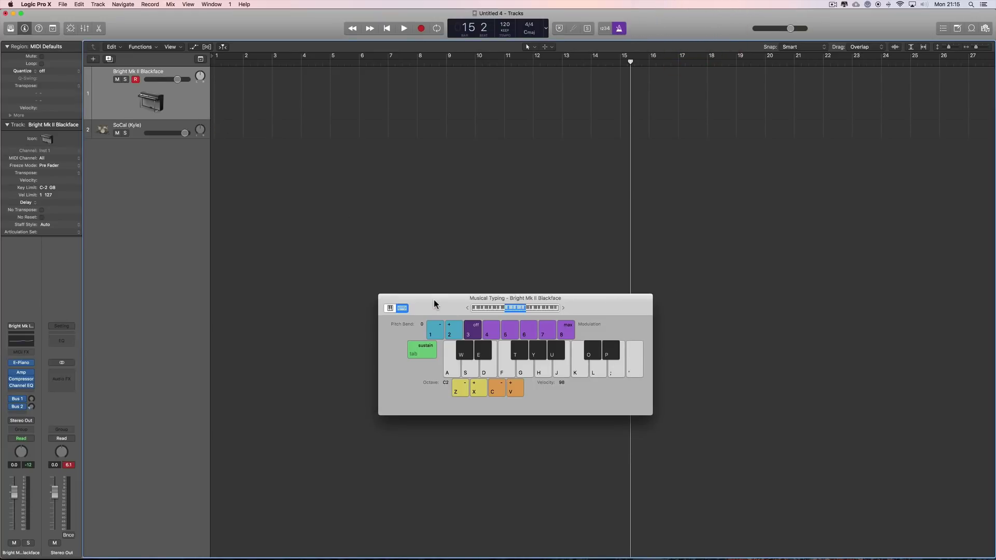
{"action": "left_click_drag", "start_coordinate": [433, 299], "coordinate": [438, 292]}
{"action": "left_click", "coordinate": [619, 28]}
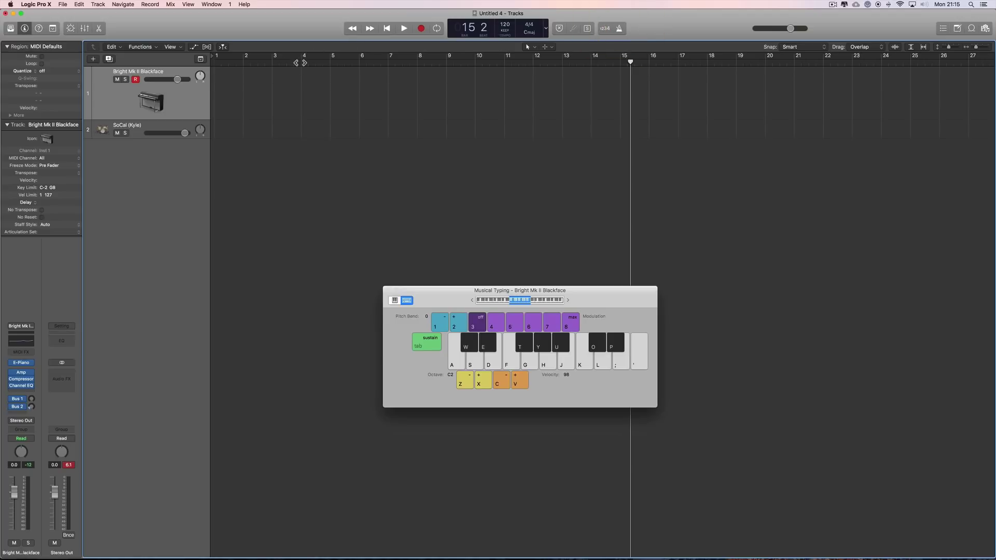
{"action": "left_click", "coordinate": [301, 60]}
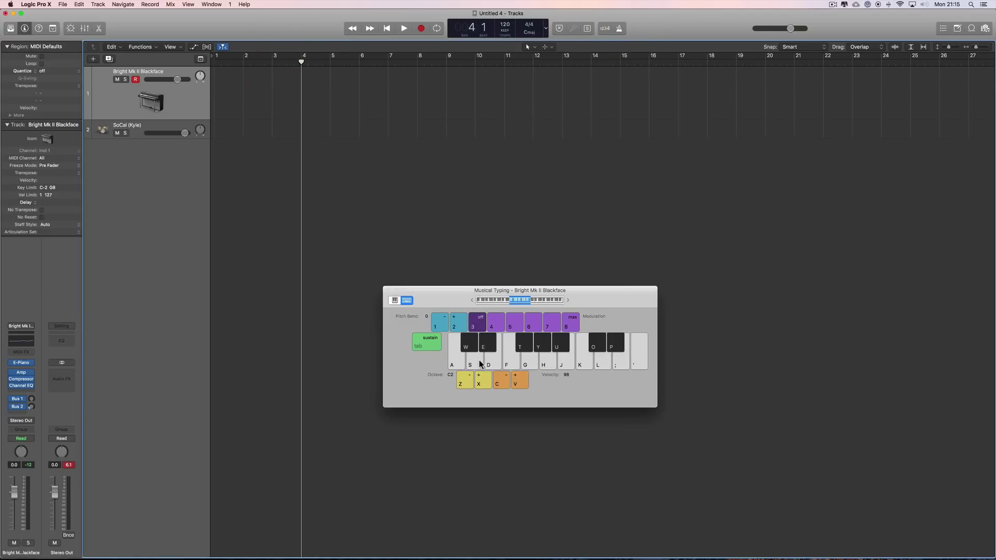
{"action": "left_click_drag", "start_coordinate": [568, 330], "coordinate": [653, 310]}
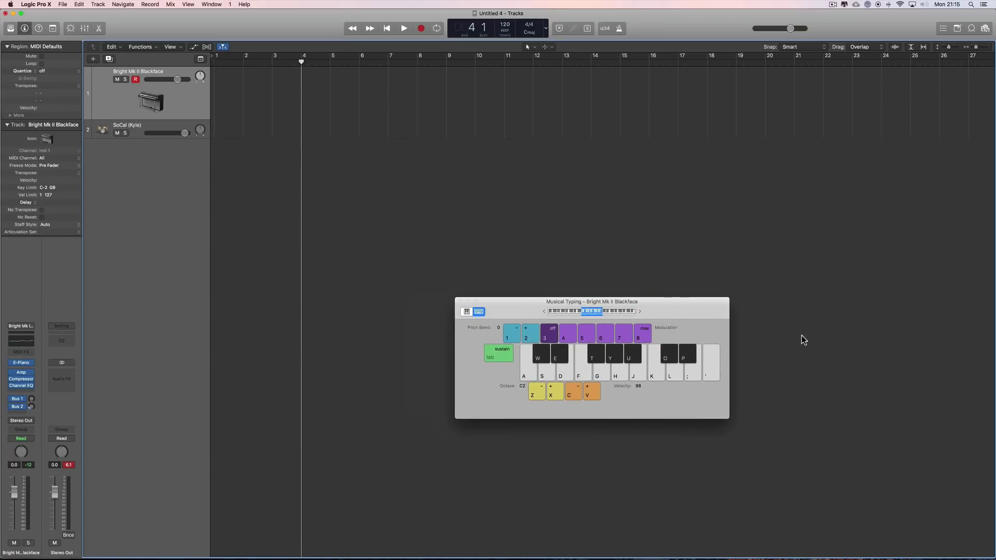
Start recording at bar 4 and play Dm, Em and F with a short fill, returning to Dm.
{"action": "left_click", "coordinate": [421, 29]}
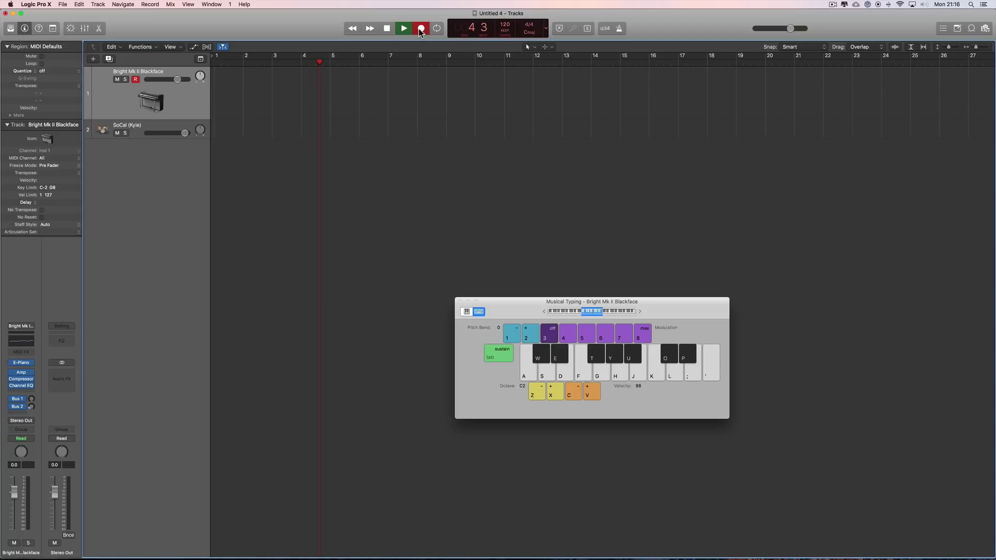
{"action": "key", "text": "s"}
{"action": "key", "text": "f"}
{"action": "key", "text": "h"}
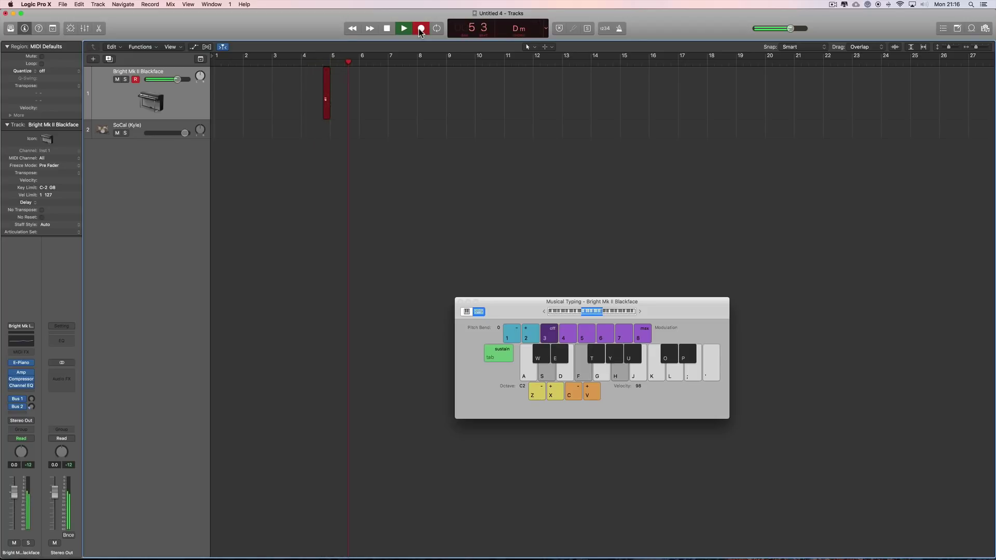
{"action": "key", "text": "d"}
{"action": "key", "text": "g"}
{"action": "key", "text": "j"}
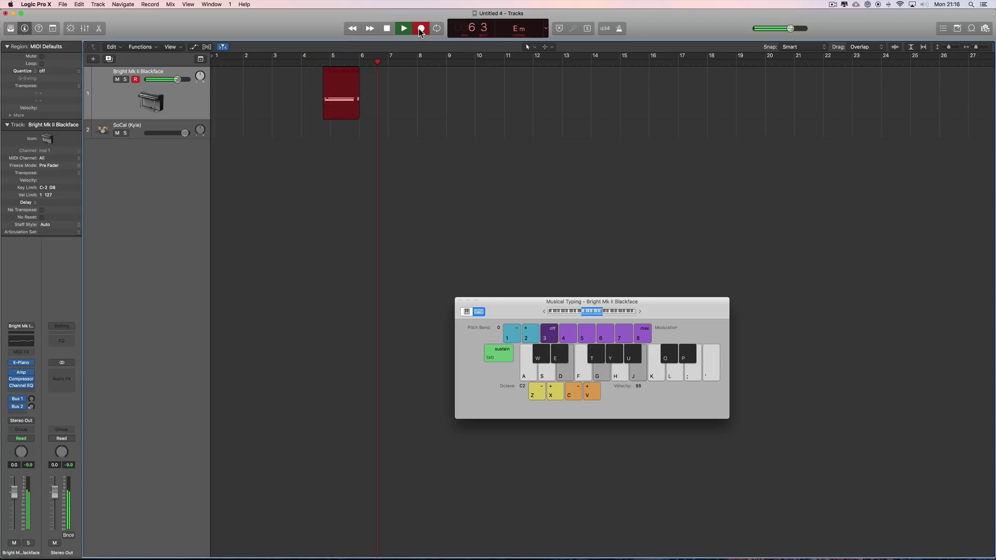
{"action": "key", "text": "f"}
{"action": "key", "text": "h"}
{"action": "key", "text": "k"}
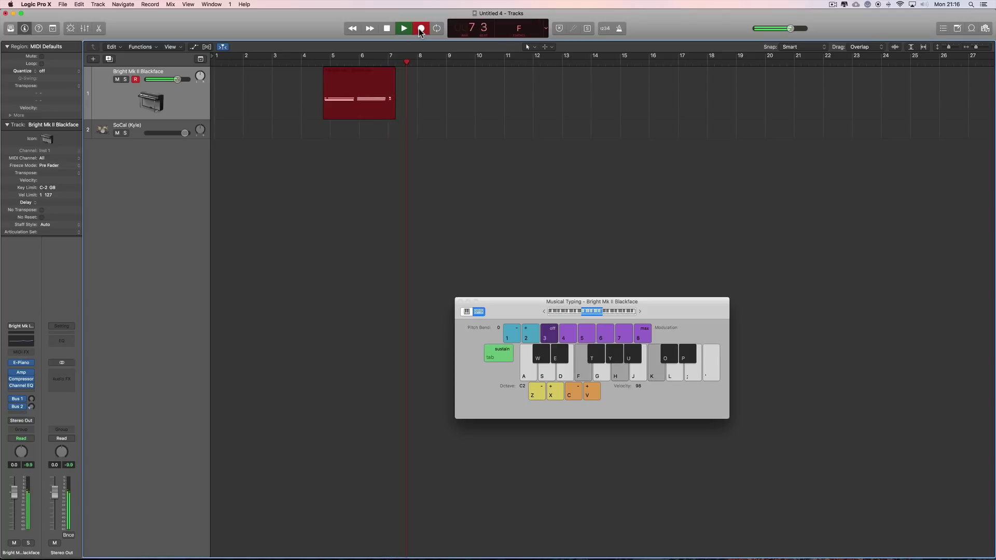
{"action": "key", "text": "j"}
{"action": "key", "text": "l"}
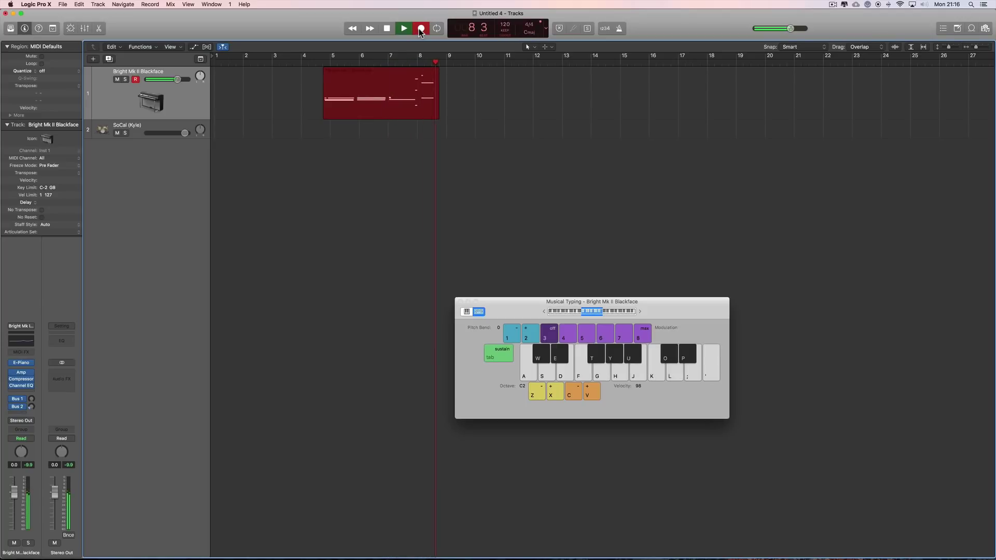
{"action": "key", "text": "f"}
{"action": "key", "text": "h"}
{"action": "key", "text": "k"}
{"action": "key", "text": "j"}
{"action": "key", "text": "l"}
{"action": "key", "text": "s"}
{"action": "key", "text": "f"}
{"action": "key", "text": "h"}
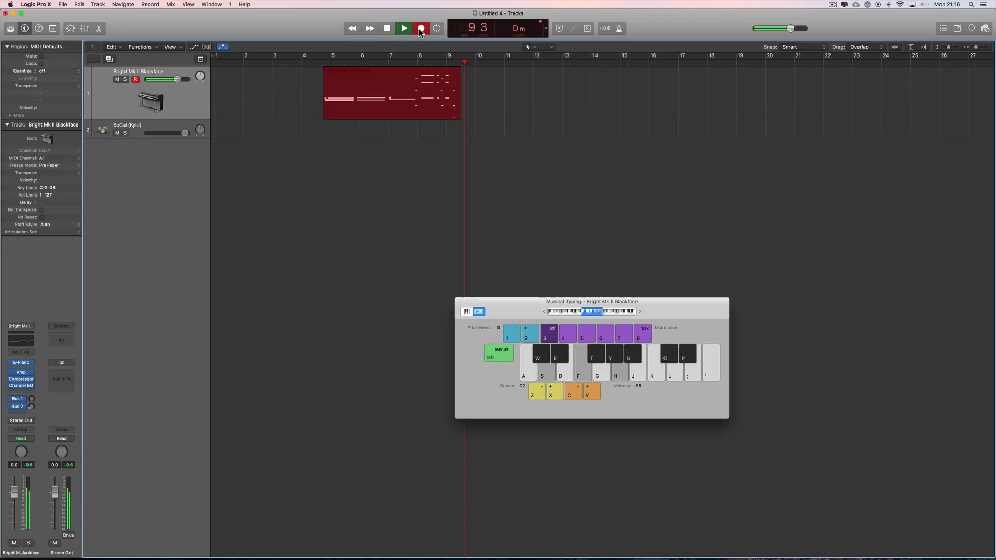
Continue with Em, F, G, Am, G, F, G, Am, G, F chords and a passing note.
{"action": "key", "text": "d"}
{"action": "key", "text": "g"}
{"action": "key", "text": "j"}
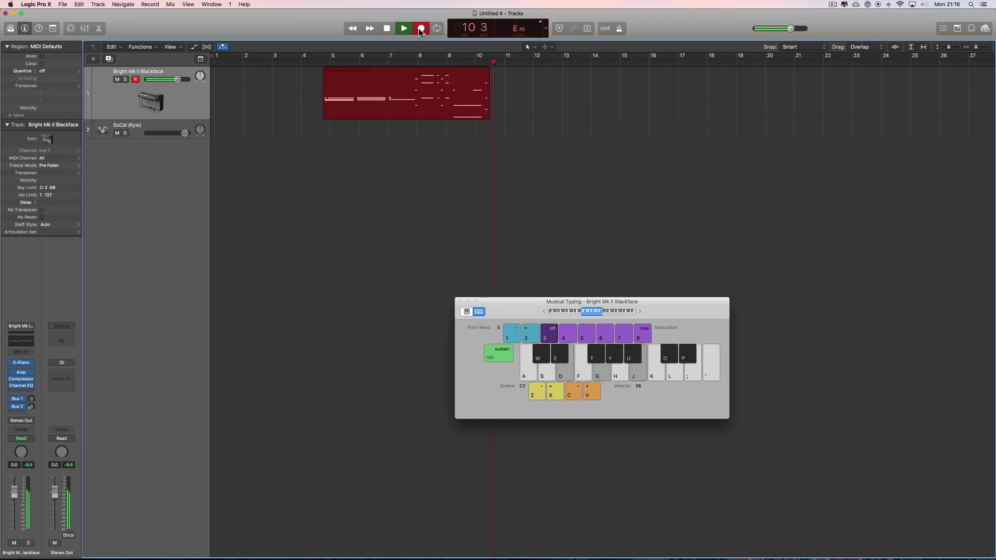
{"action": "key", "text": "f"}
{"action": "key", "text": "h"}
{"action": "key", "text": "k"}
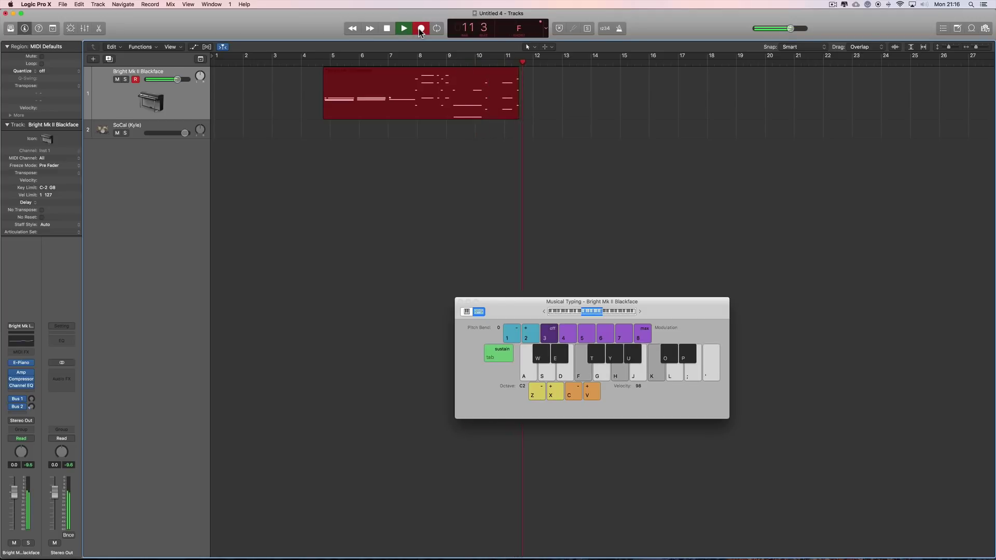
{"action": "key", "text": "g"}
{"action": "key", "text": "j"}
{"action": "key", "text": "l"}
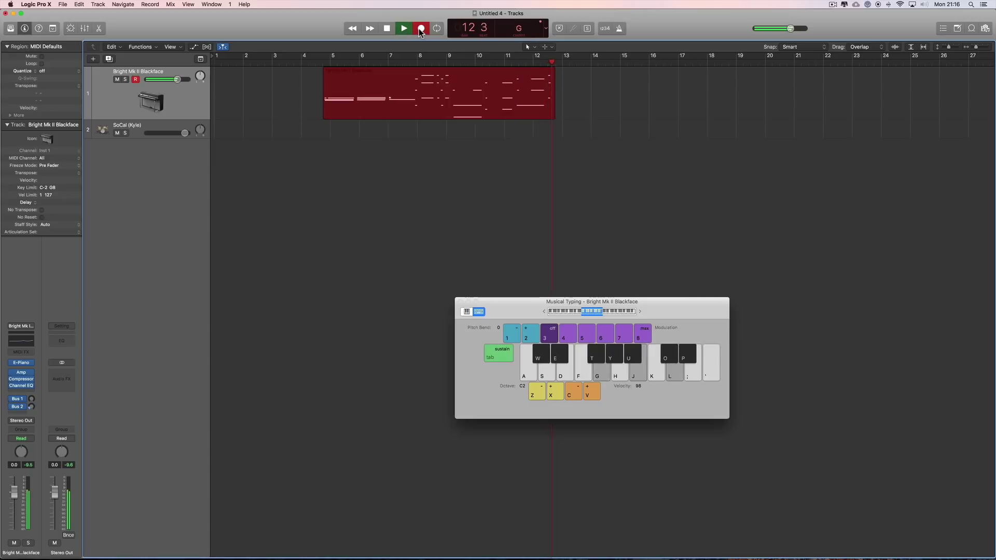
{"action": "key", "text": "h"}
{"action": "key", "text": "k"}
{"action": "key", "text": "semicolon"}
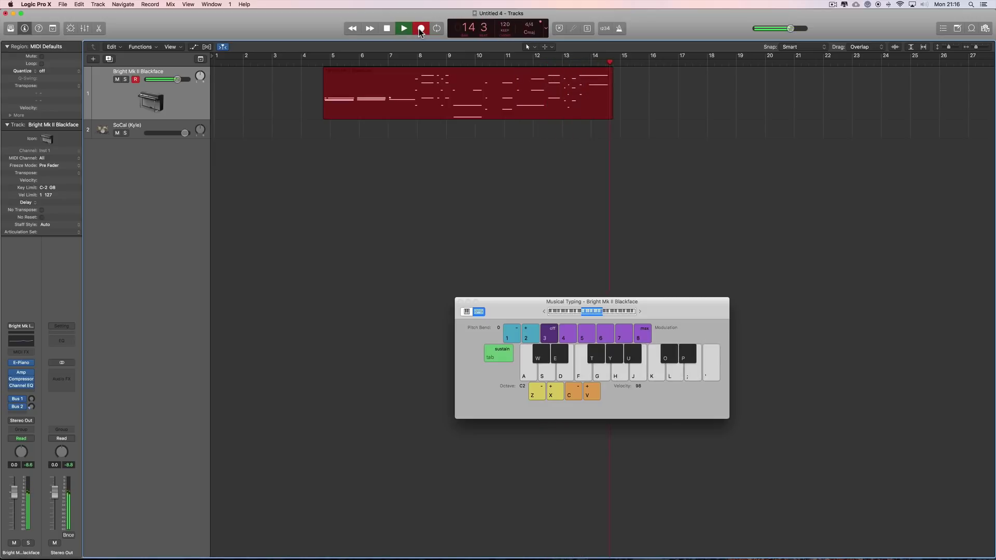
{"action": "key", "text": "g"}
{"action": "key", "text": "j"}
{"action": "key", "text": "l"}
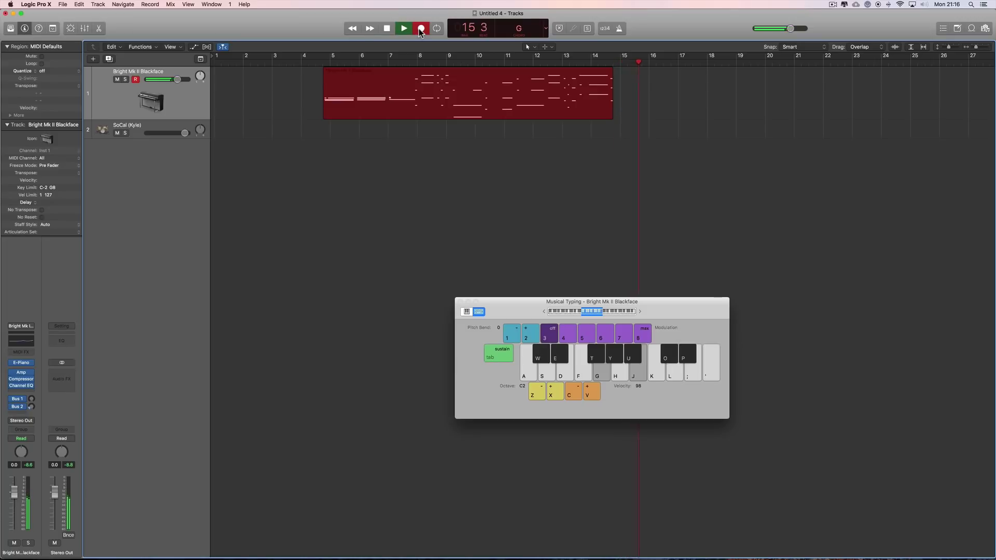
{"action": "key", "text": "f"}
{"action": "key", "text": "h"}
{"action": "key", "text": "k"}
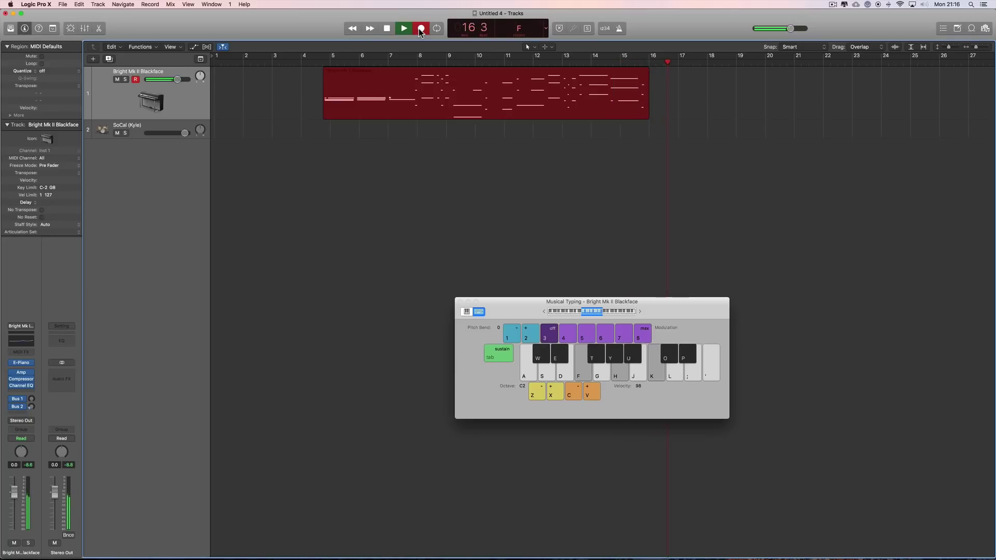
{"action": "key", "text": "g"}
{"action": "key", "text": "j"}
{"action": "key", "text": "l"}
{"action": "key", "text": "f"}
{"action": "key", "text": "h"}
{"action": "key", "text": "k"}
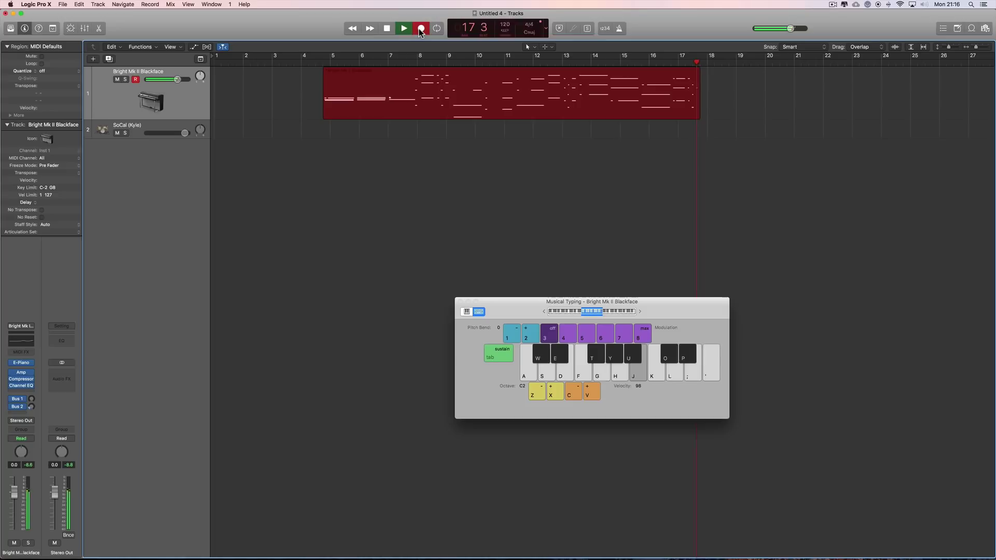
{"action": "key", "text": "g"}
{"action": "key", "text": "j"}
{"action": "key", "text": "l"}
{"action": "key", "text": "h"}
{"action": "key", "text": "k"}
{"action": "key", "text": "semicolon"}
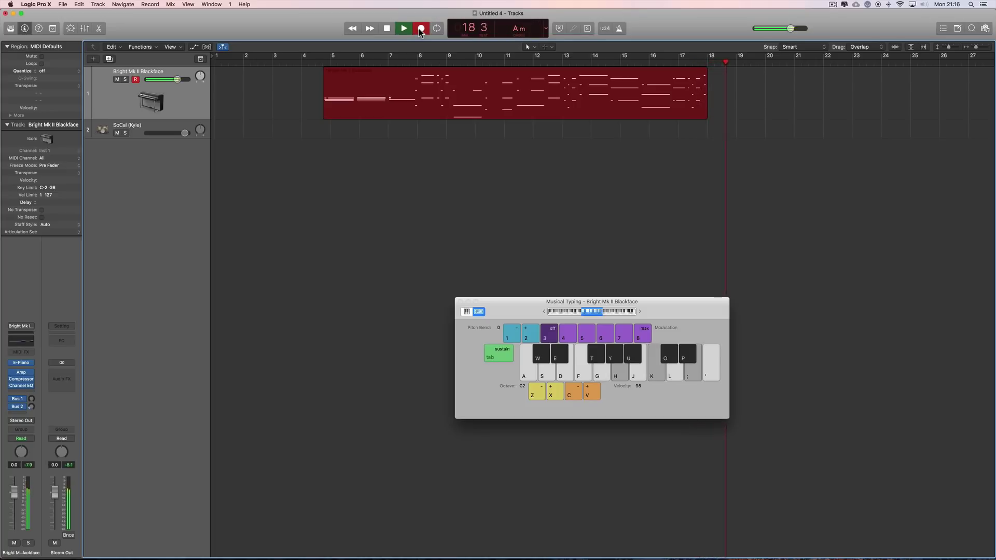
{"action": "key", "text": "g"}
{"action": "key", "text": "j"}
{"action": "key", "text": "l"}
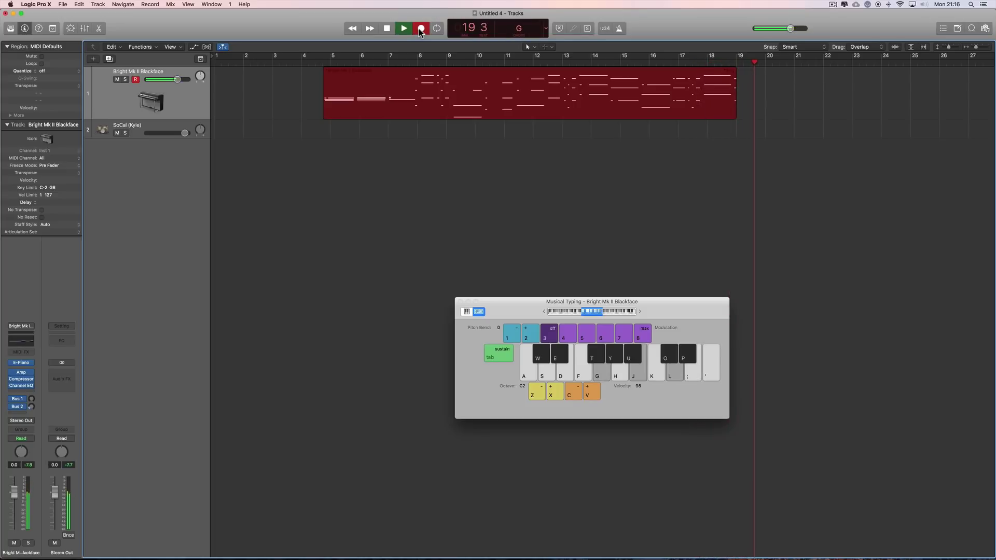
{"action": "key", "text": "f"}
{"action": "key", "text": "h"}
{"action": "key", "text": "k"}
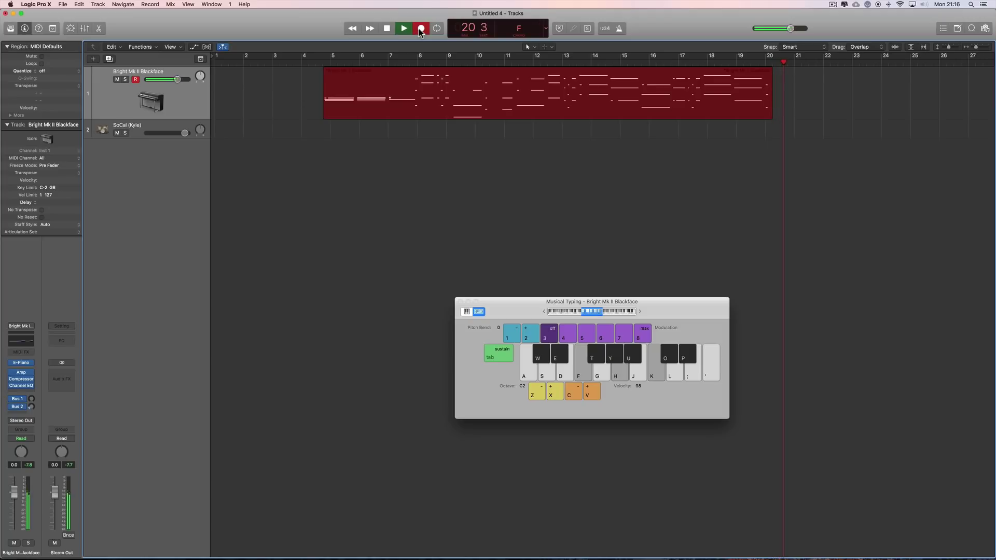
{"action": "key", "text": "j"}
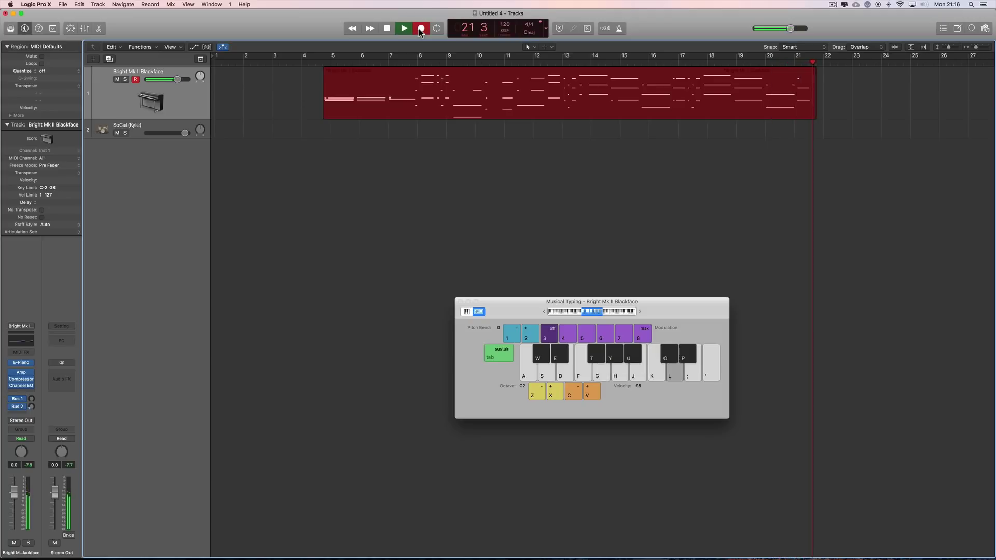
Finish with Dm, Em, F, a short passing figure, and a final D minor chord.
{"action": "key", "text": "s"}
{"action": "key", "text": "f"}
{"action": "key", "text": "h"}
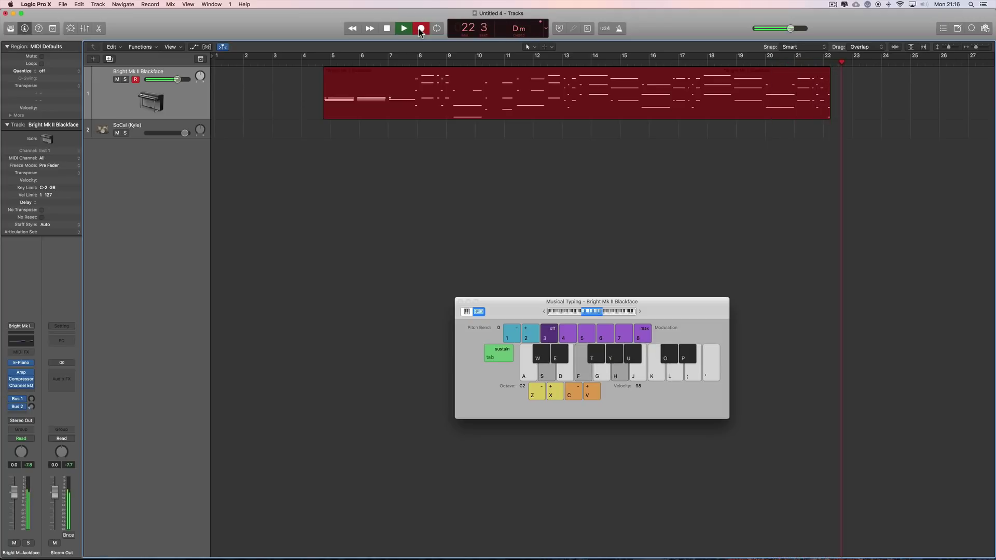
{"action": "key", "text": "d"}
{"action": "key", "text": "g"}
{"action": "key", "text": "j"}
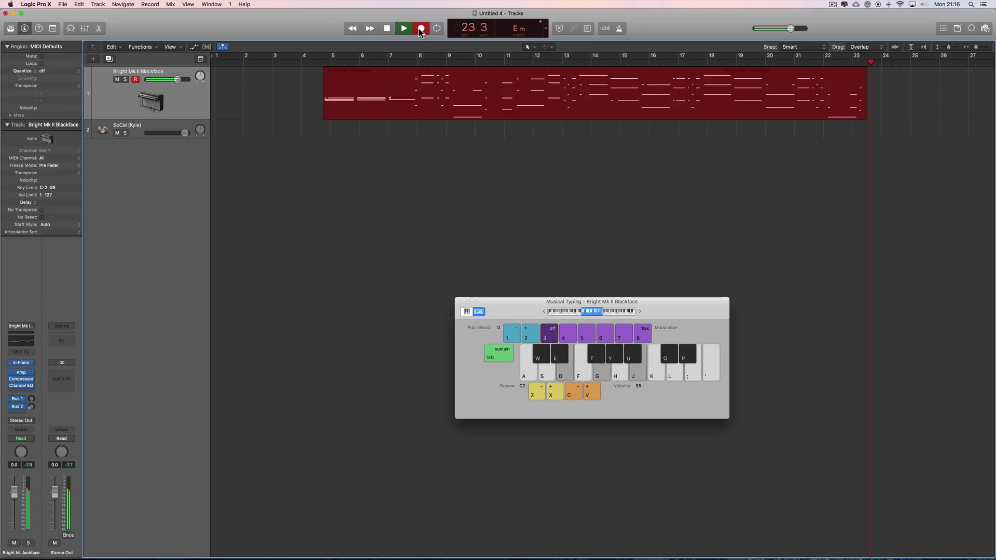
{"action": "key", "text": "f"}
{"action": "key", "text": "h"}
{"action": "key", "text": "k"}
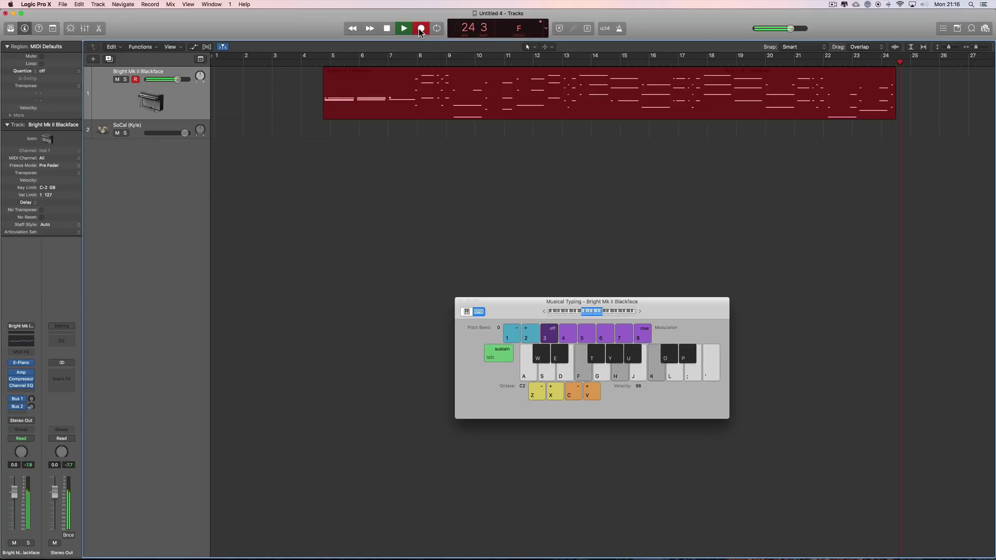
{"action": "key", "text": "g"}
{"action": "key", "text": "j"}
{"action": "key", "text": "l"}
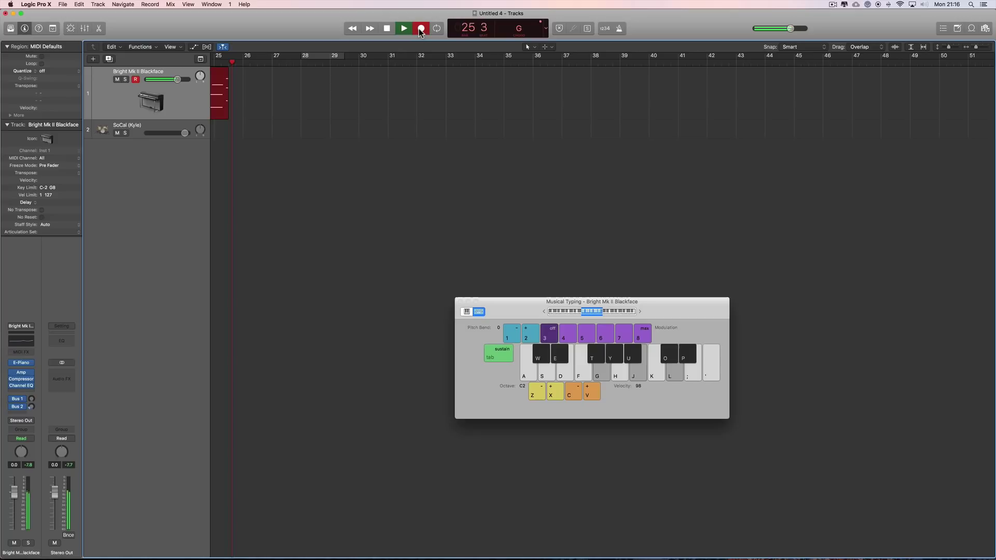
{"action": "key", "text": "f"}
{"action": "key", "text": "s"}
{"action": "key", "text": "f"}
{"action": "key", "text": "h"}
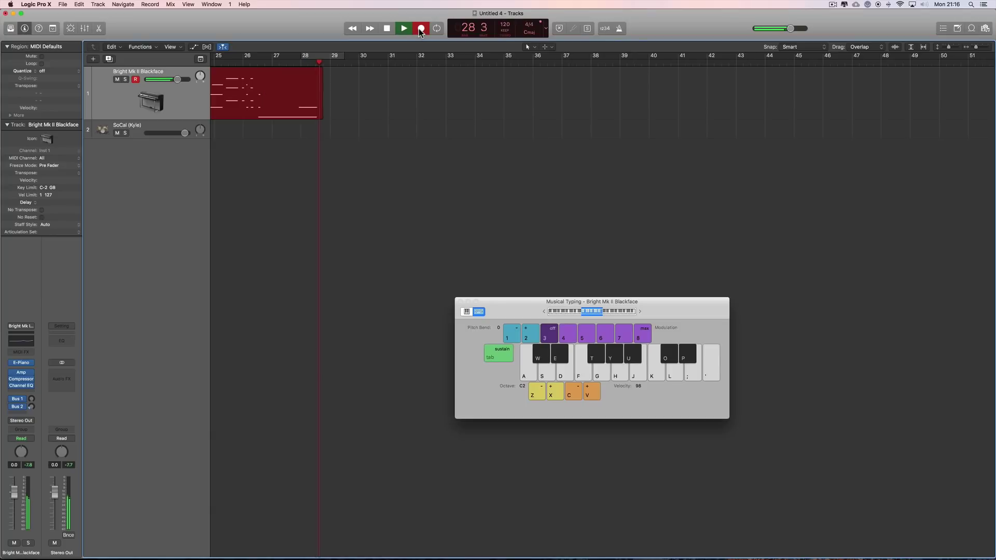
Stop recording, return to bar 4 with the metronome back on, and audition the take.
{"action": "key", "text": "space"}
{"action": "scroll", "coordinate": [335, 83], "scroll_direction": "left", "scroll_amount": 10}
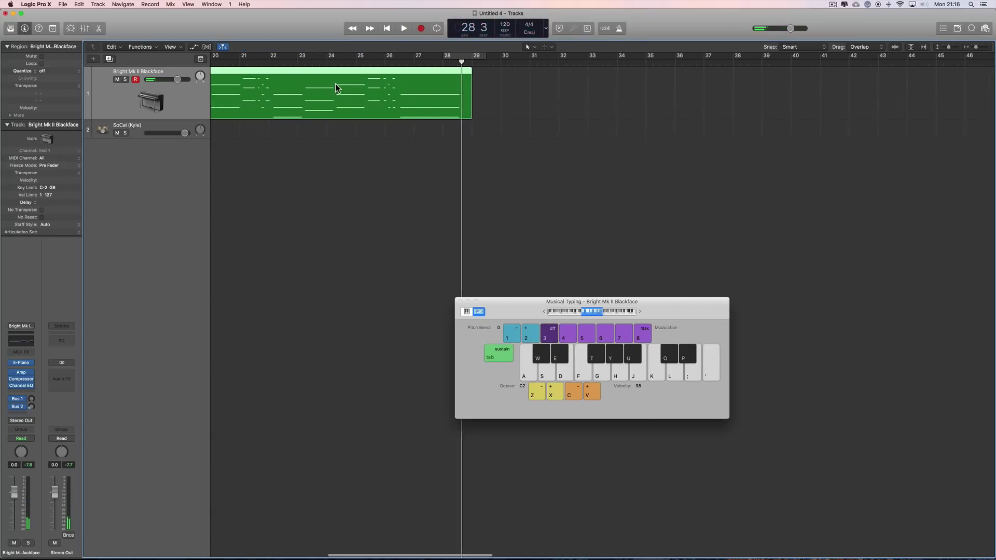
{"action": "scroll", "coordinate": [377, 92], "scroll_direction": "left", "scroll_amount": 10}
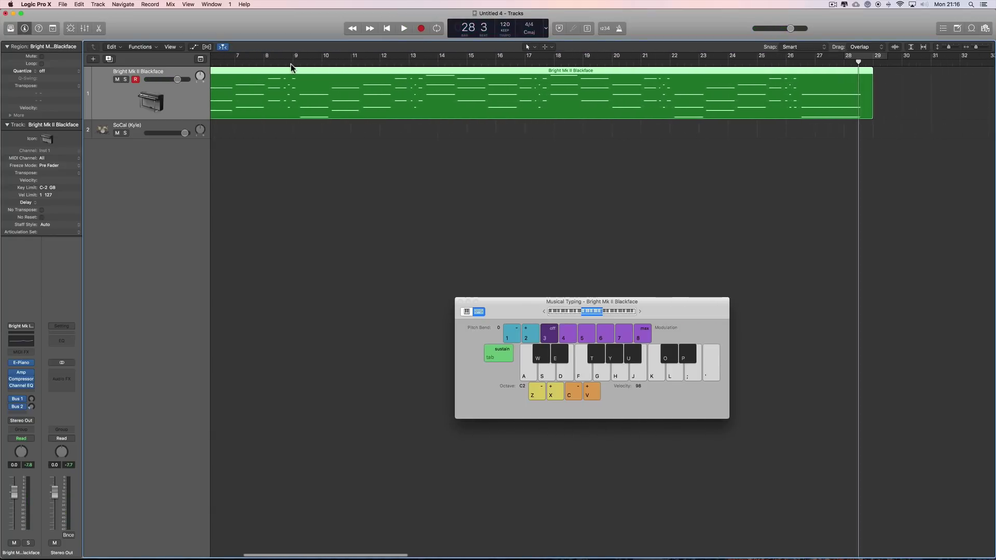
{"action": "left_click", "coordinate": [271, 58]}
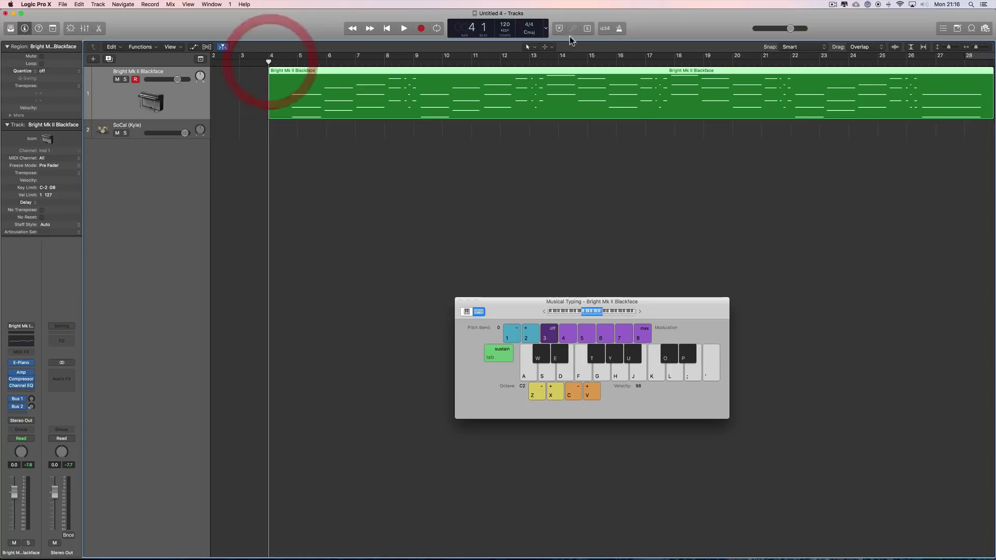
{"action": "left_click", "coordinate": [618, 28]}
{"action": "key", "text": "space"}
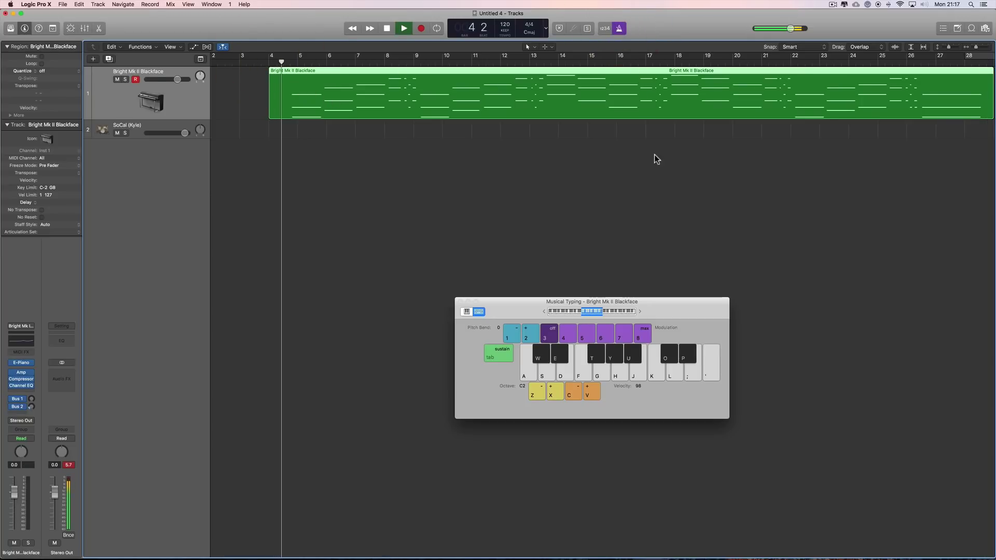
{"action": "key", "text": "space"}
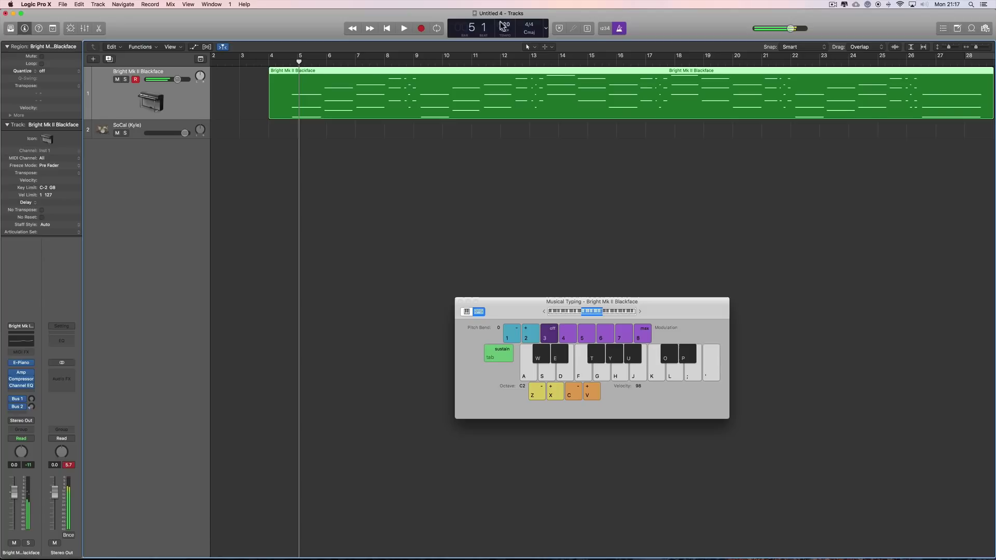
Show the global tempo lane above the tracks and deselect the piano region.
{"action": "left_click", "coordinate": [200, 60]}
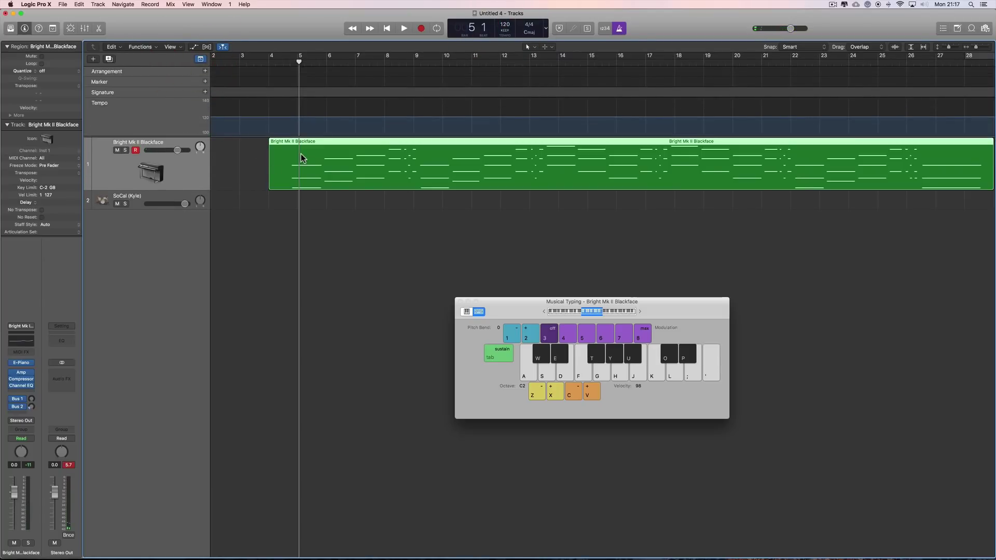
{"action": "left_click", "coordinate": [337, 228]}
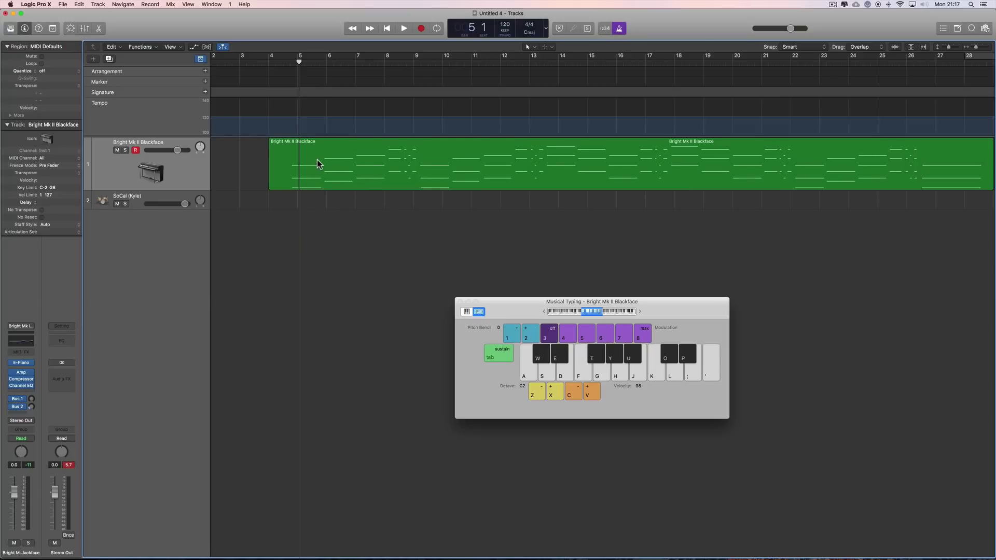
{"action": "right_click", "coordinate": [319, 222]}
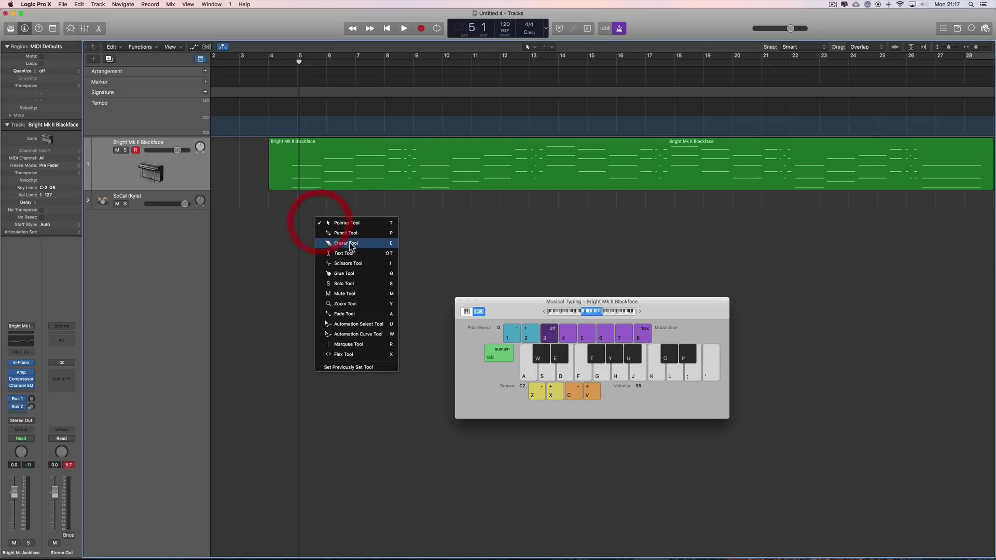
{"action": "left_click", "coordinate": [310, 268]}
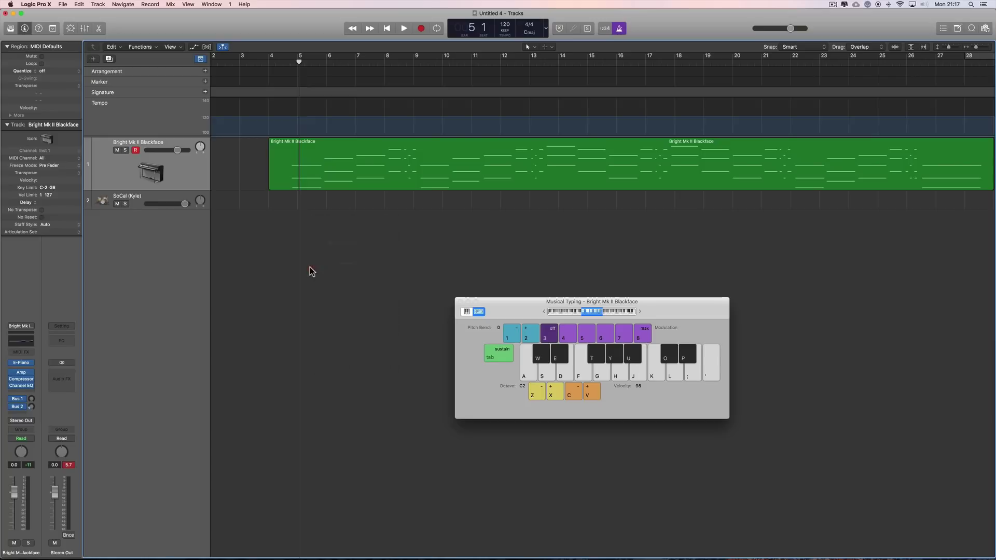
Open the piano region's context menu to its Tempo submenu.
{"action": "right_click", "coordinate": [309, 148]}
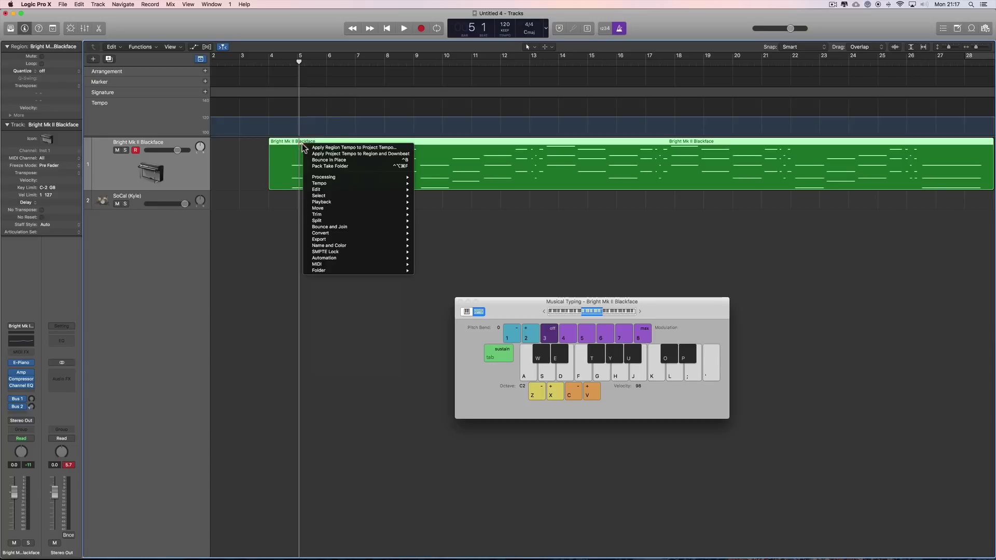
{"action": "mouse_move", "coordinate": [324, 185]}
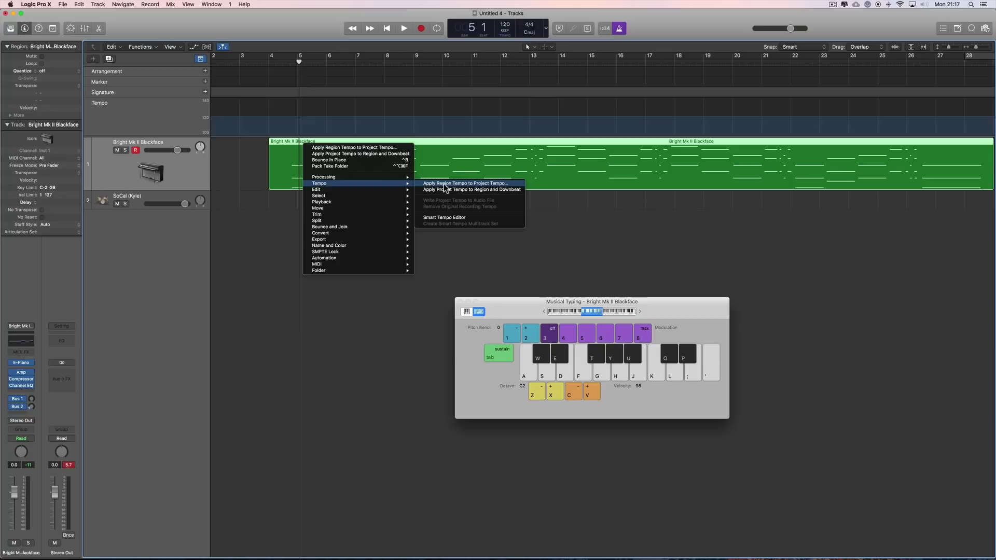
{"action": "left_click", "coordinate": [528, 208]}
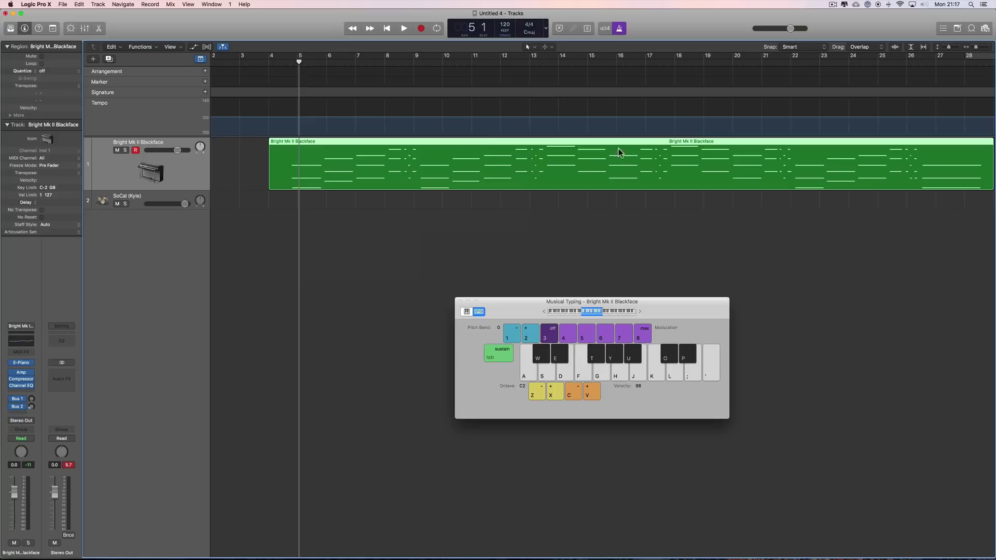
{"action": "right_click", "coordinate": [348, 163]}
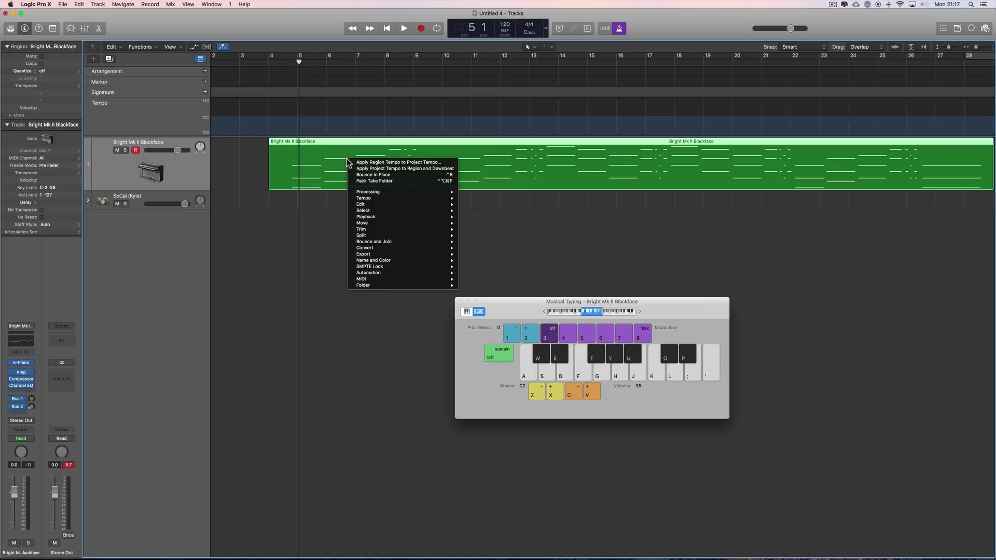
{"action": "mouse_move", "coordinate": [372, 197]}
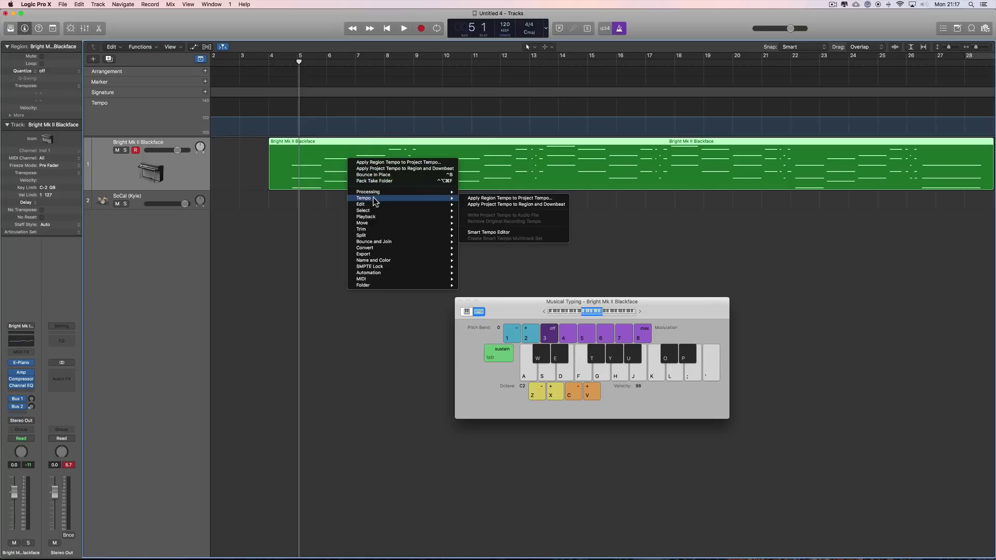
Apply the region tempo to the project tempo and play back the resulting 106–112 BPM curve.
{"action": "left_click", "coordinate": [515, 198]}
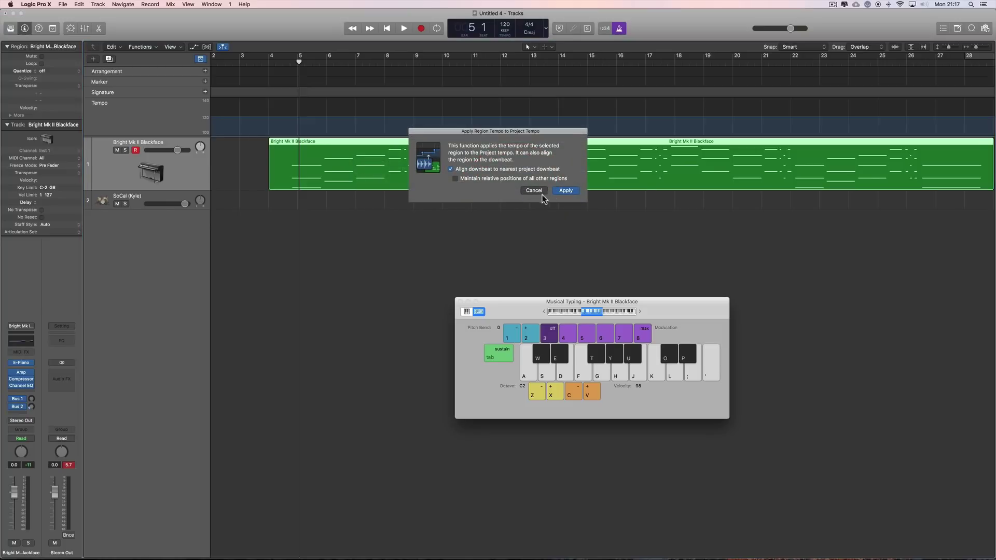
{"action": "left_click", "coordinate": [575, 191]}
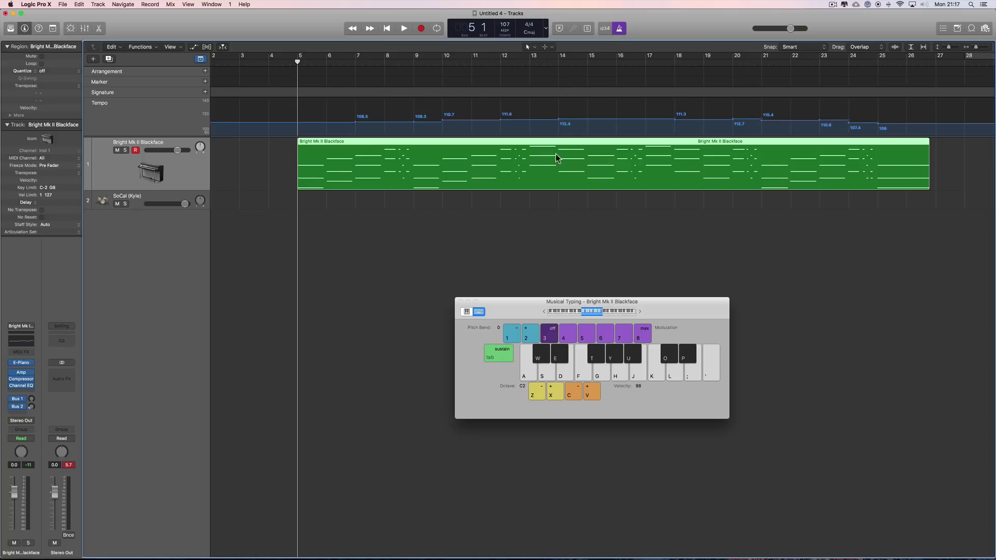
{"action": "key", "text": "space"}
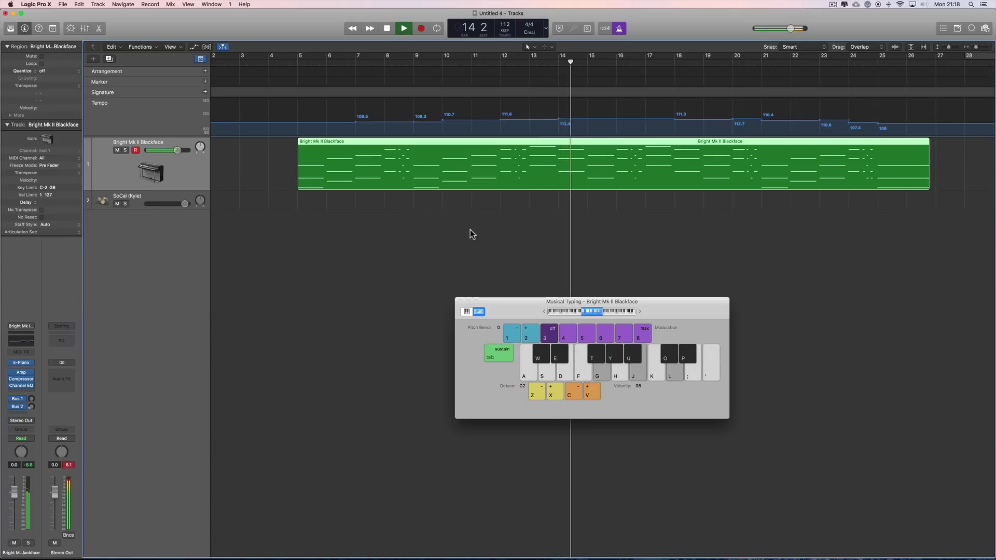
{"action": "key", "text": "space"}
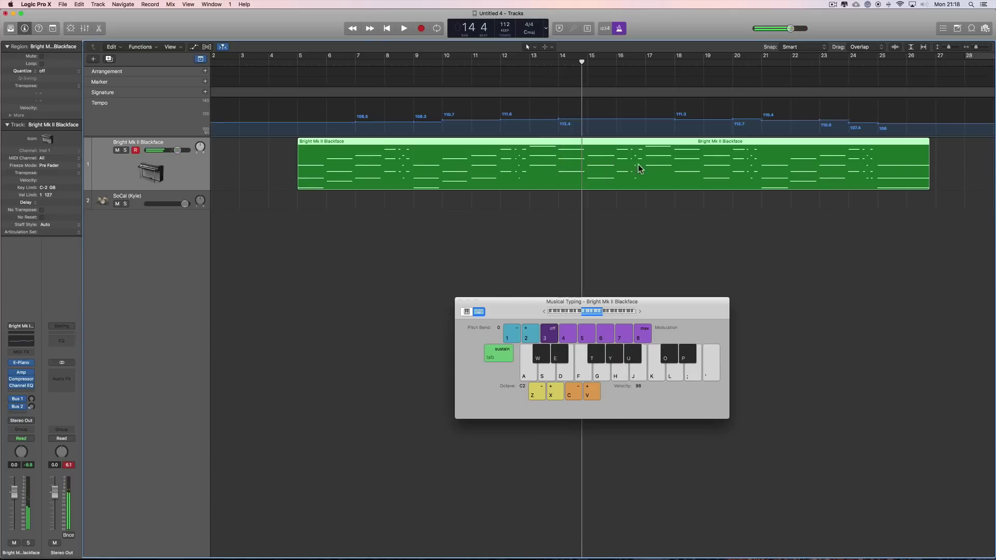
{"action": "key", "text": "space"}
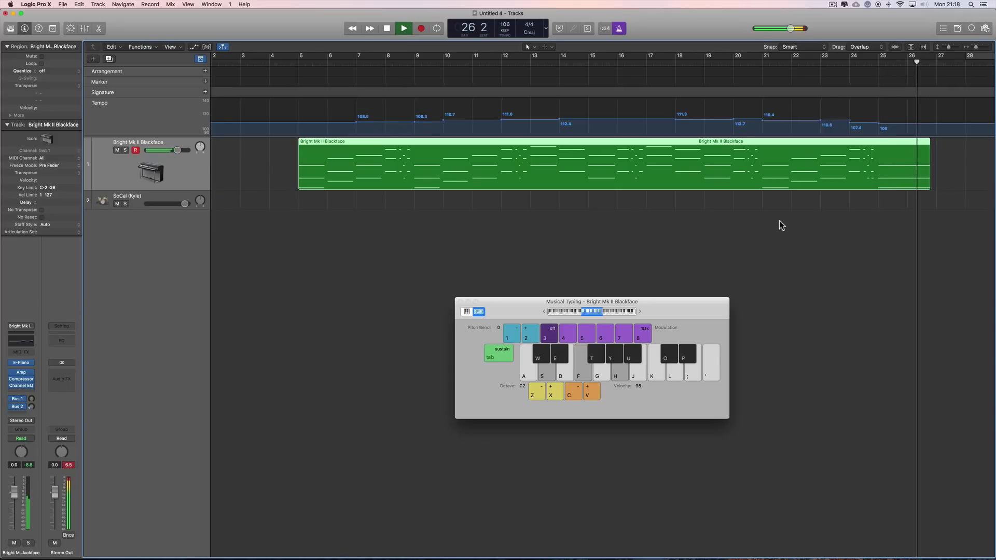
Stop playback and undo the tempo conform, restoring a steady 120 BPM.
{"action": "key", "text": "space"}
{"action": "scroll", "coordinate": [587, 213], "scroll_direction": "left", "scroll_amount": 8}
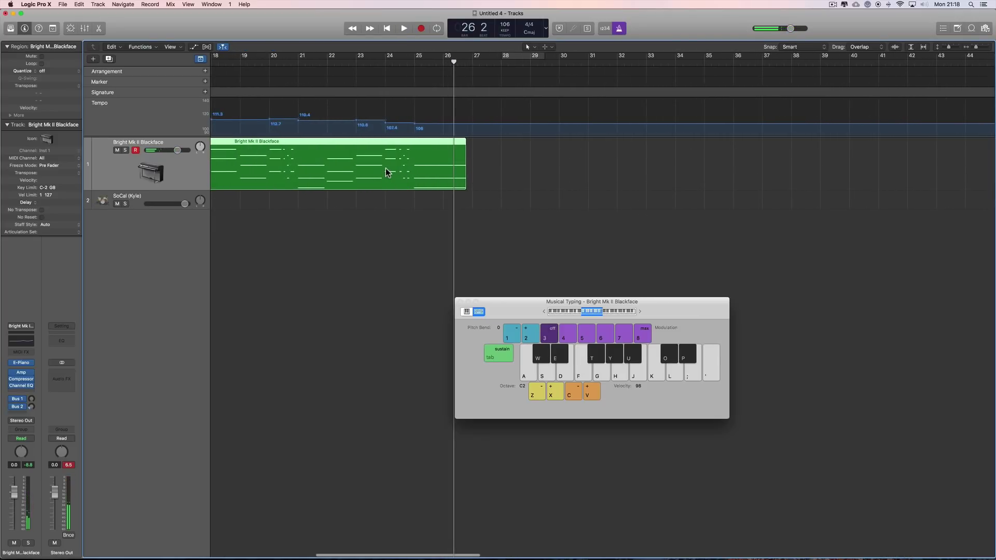
{"action": "key", "text": "super+z"}
{"action": "scroll", "coordinate": [412, 205], "scroll_direction": "left", "scroll_amount": 12}
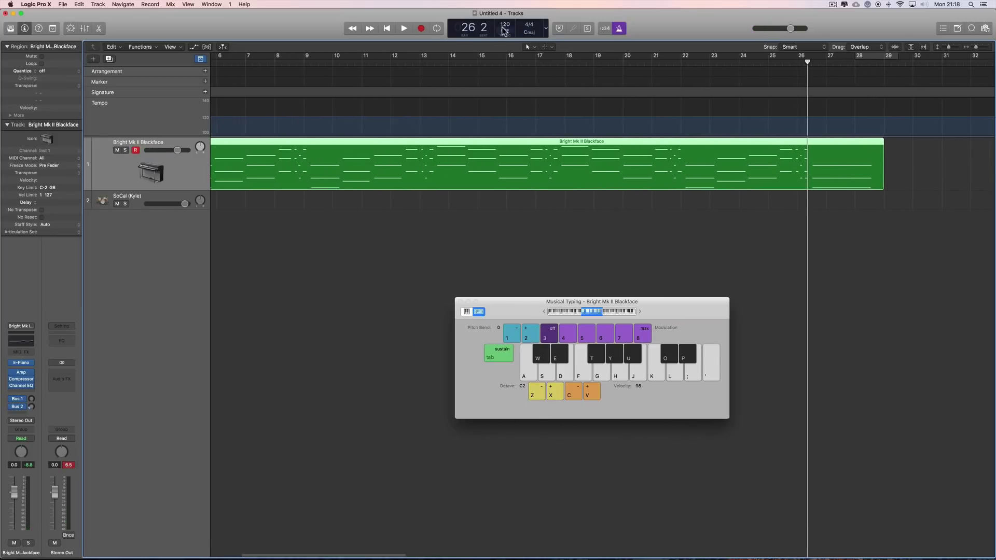
{"action": "scroll", "coordinate": [501, 151], "scroll_direction": "left", "scroll_amount": 3}
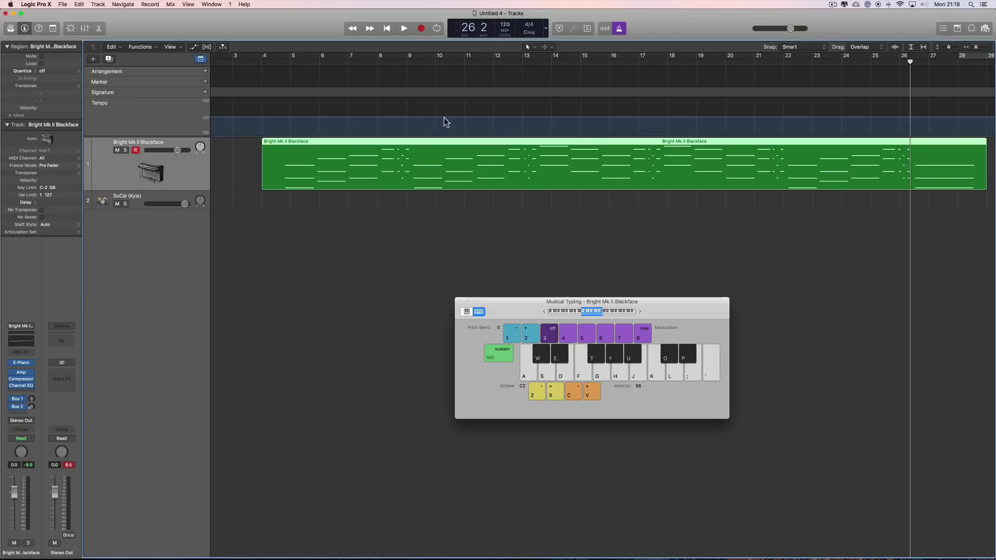
Apply the project tempo to the piano region and its downbeat.
{"action": "right_click", "coordinate": [310, 150]}
{"action": "mouse_move", "coordinate": [328, 191]}
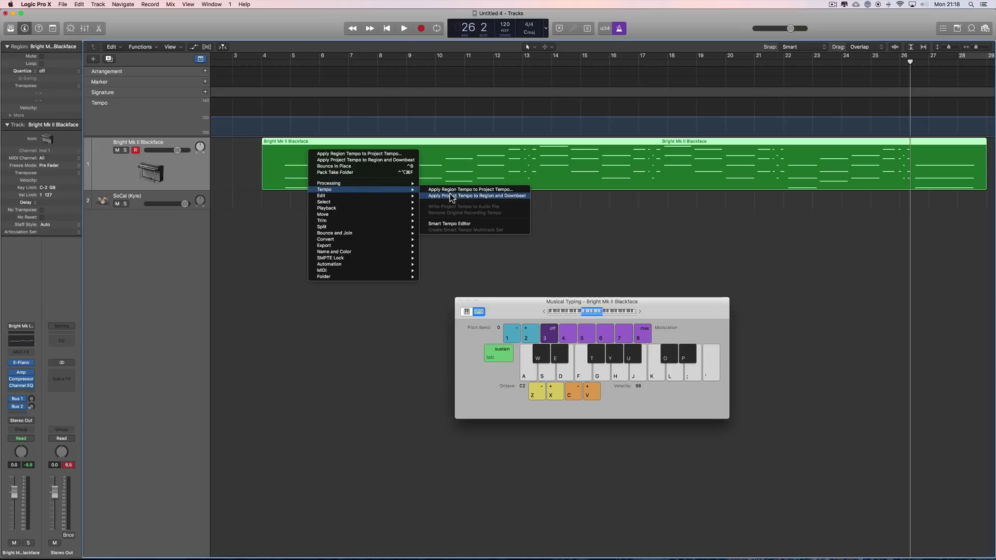
{"action": "left_click", "coordinate": [481, 196]}
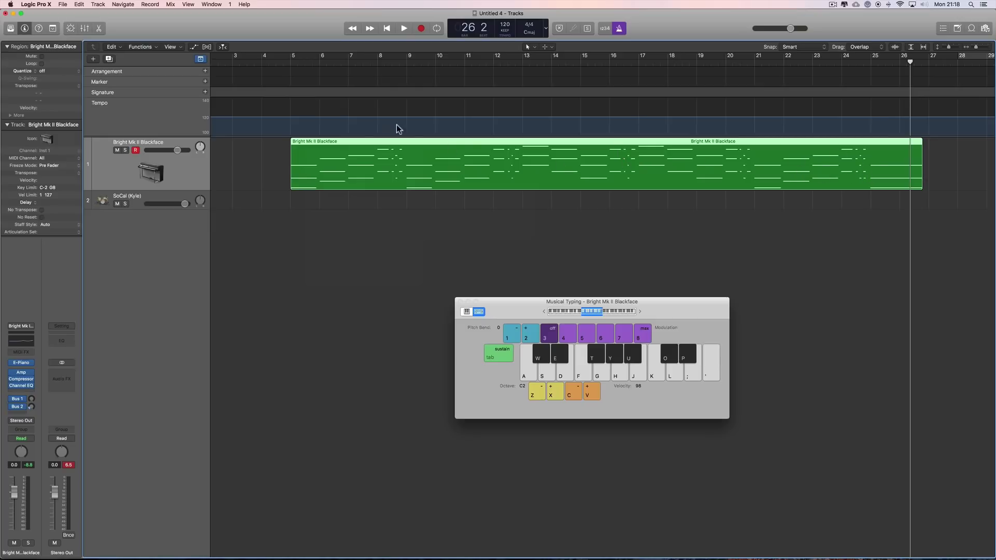
Play back from bar 5, playing chords on the Musical Typing keys, and stop at bar 25.
{"action": "left_click", "coordinate": [292, 62]}
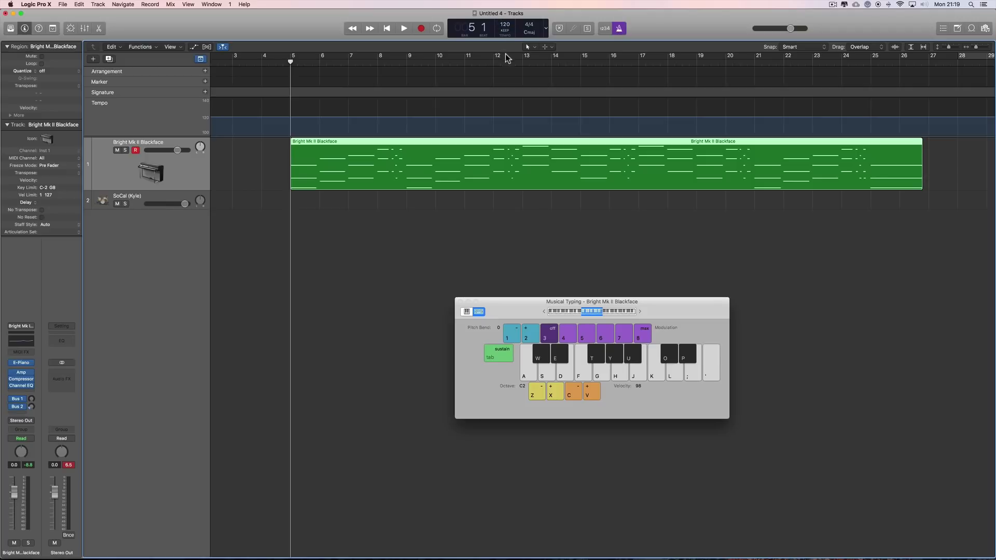
{"action": "key", "text": "space"}
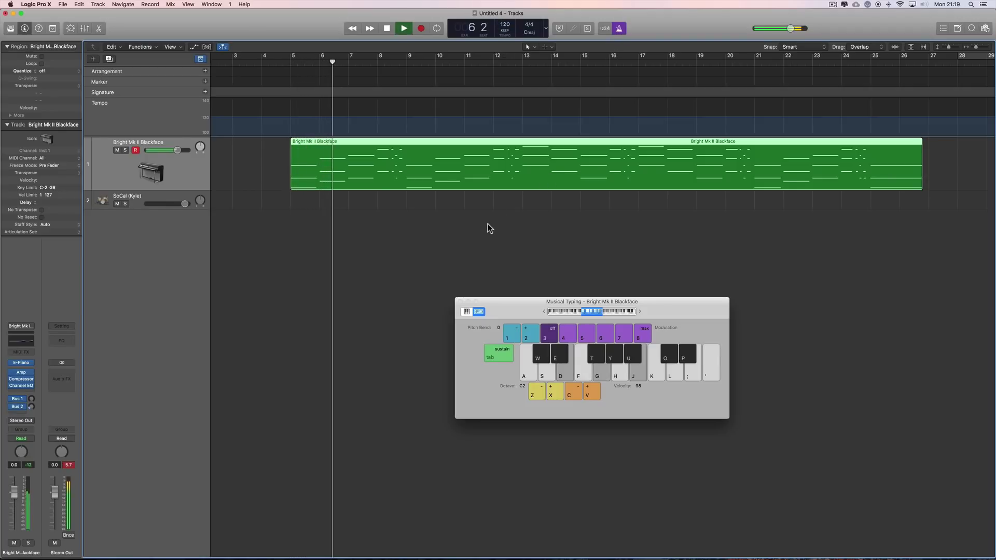
{"action": "key", "text": "k"}
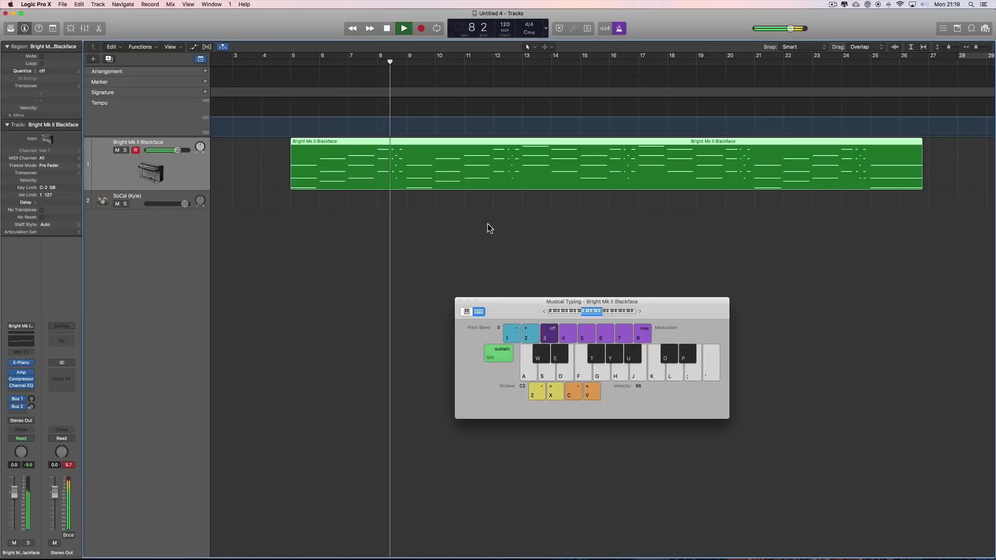
{"action": "key", "text": "k"}
{"action": "key", "text": "f"}
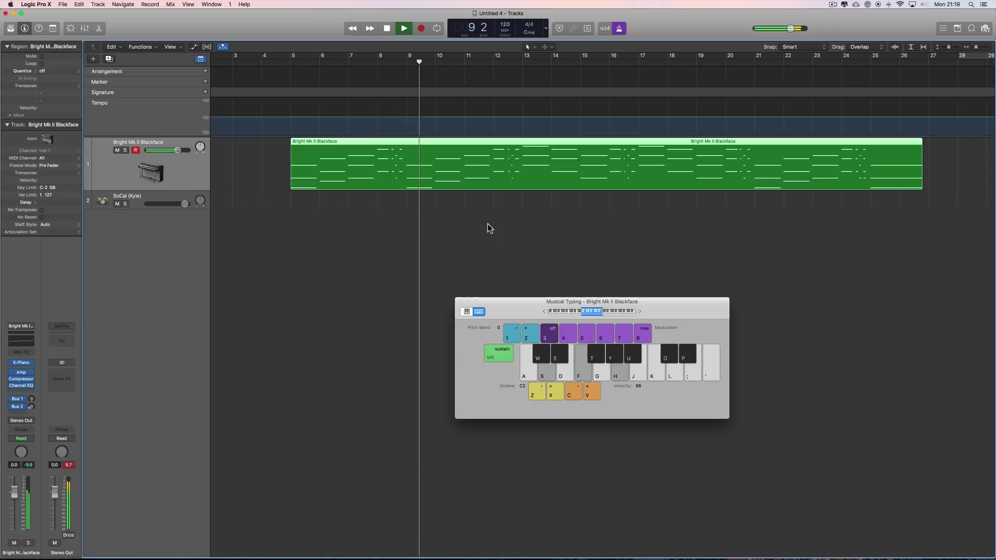
{"action": "key", "text": "e"}
{"action": "key", "text": "u"}
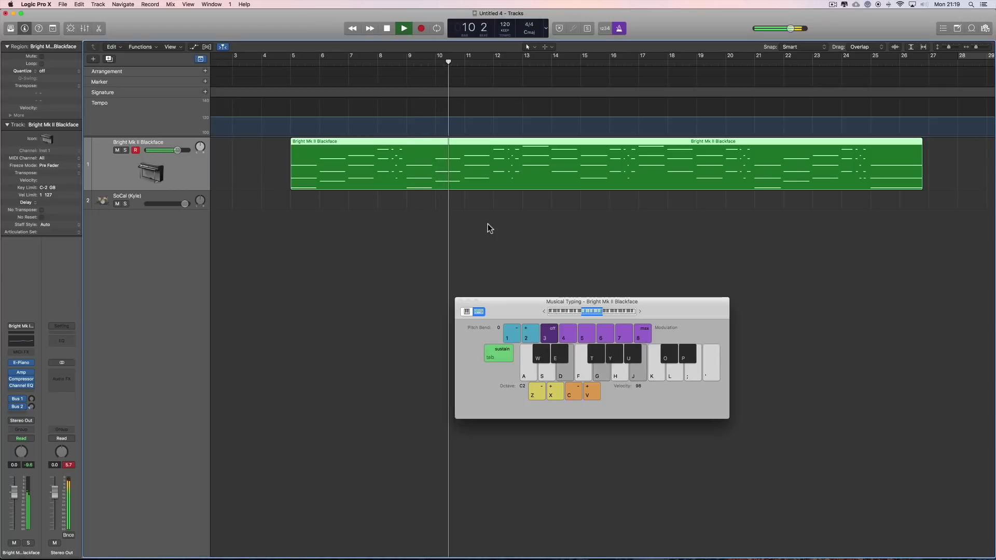
{"action": "key", "text": "f"}
{"action": "key", "text": "k"}
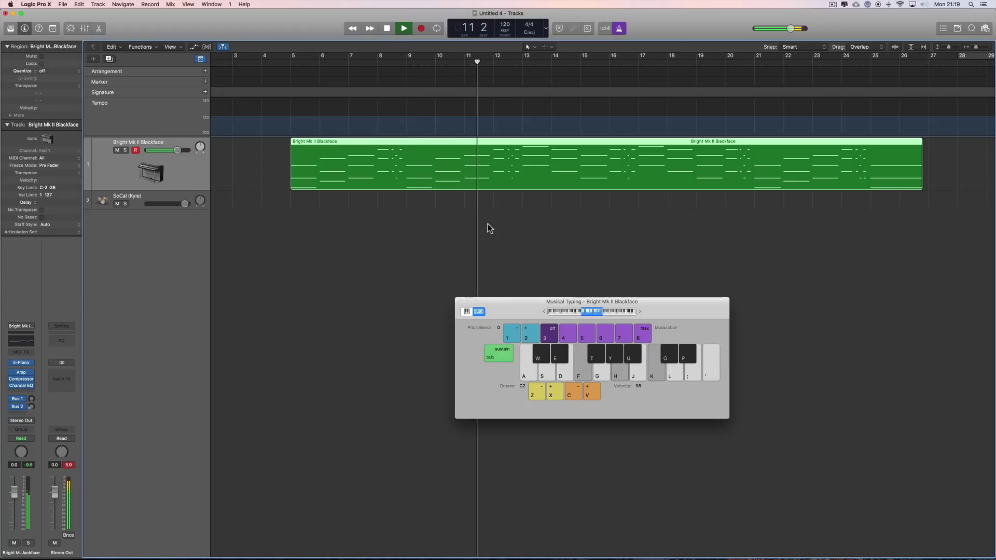
{"action": "key", "text": "j"}
{"action": "key", "text": "l"}
{"action": "key", "text": "t"}
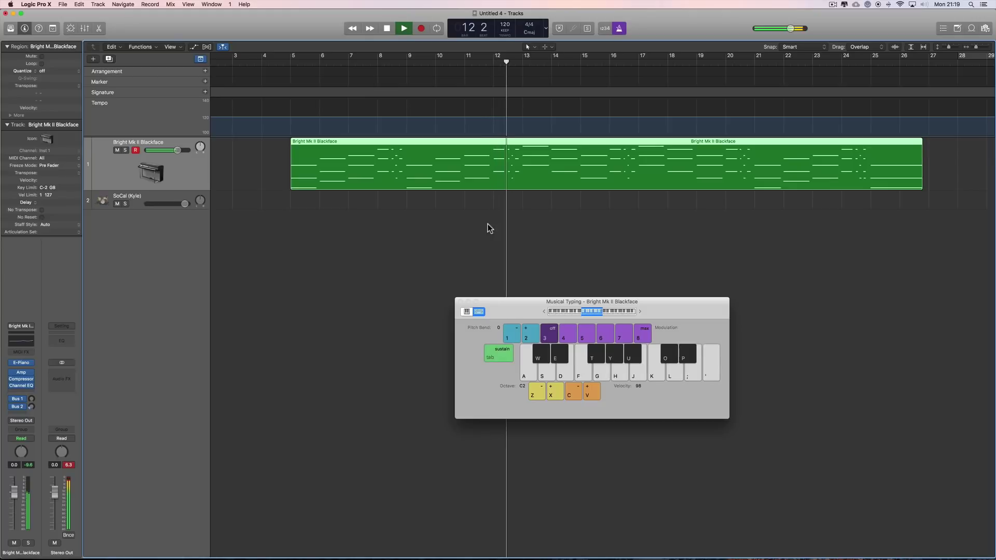
{"action": "key", "text": "j"}
{"action": "key", "text": "g"}
{"action": "key", "text": "k"}
{"action": "key", "text": "semicolon"}
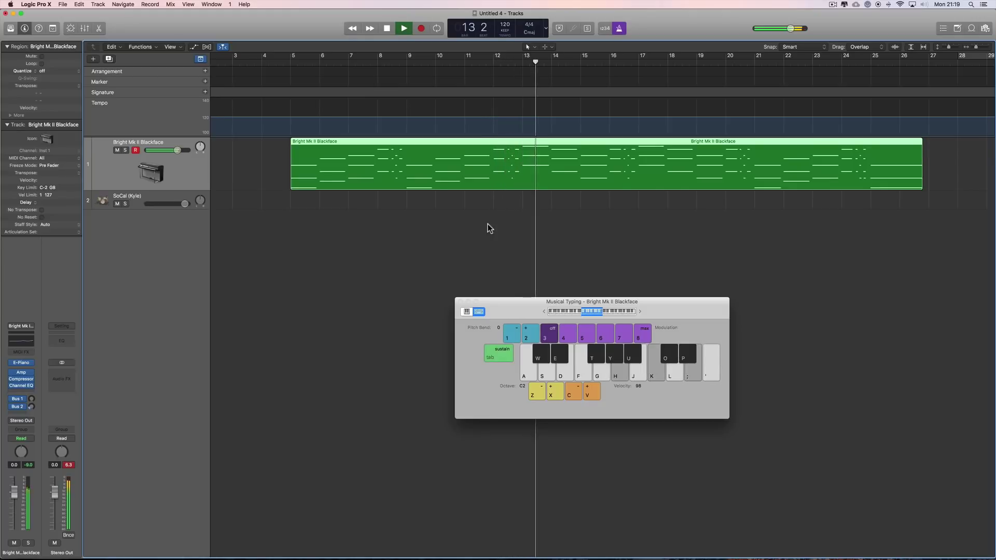
{"action": "key", "text": "h"}
{"action": "key", "text": "g"}
{"action": "key", "text": "j"}
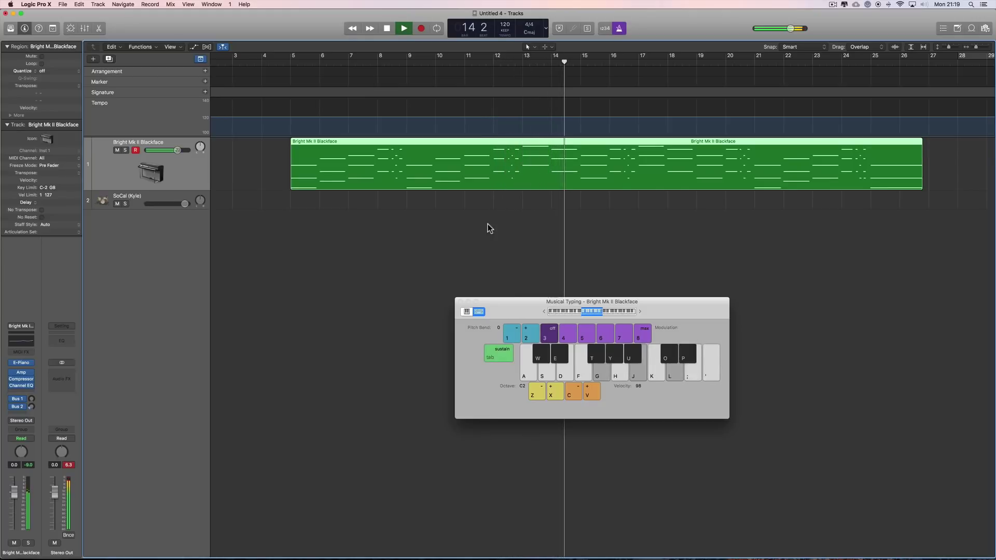
{"action": "key", "text": "f"}
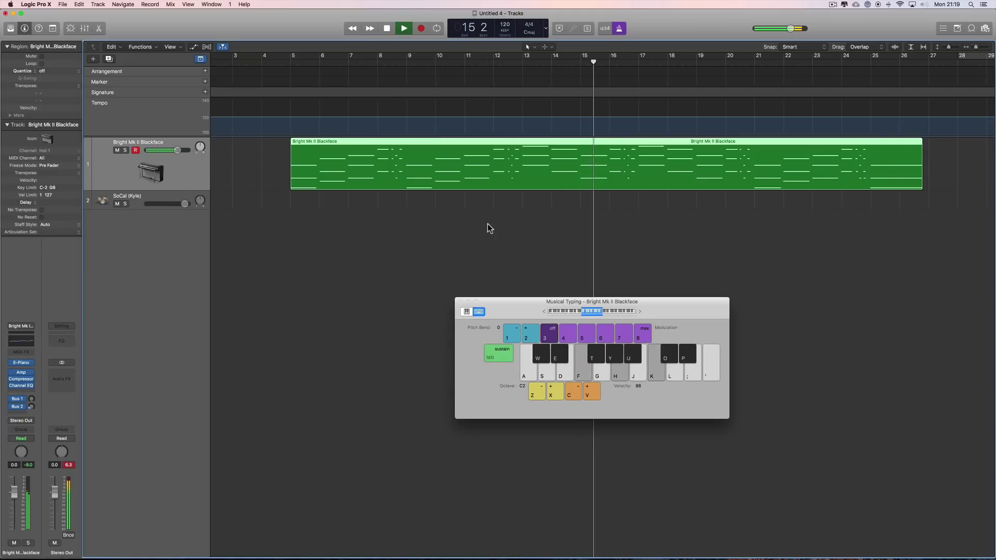
{"action": "key", "text": "k"}
{"action": "key", "text": "g"}
{"action": "key", "text": "j"}
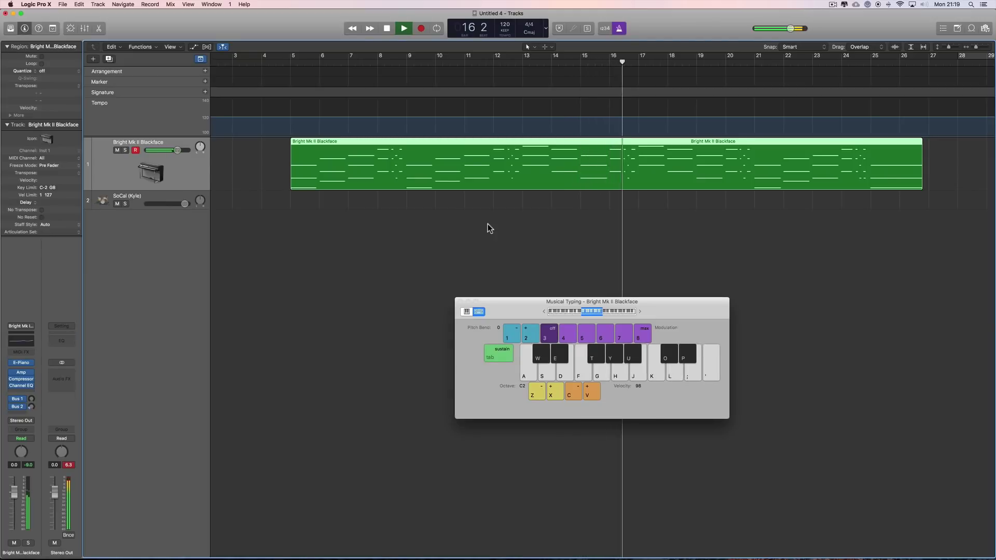
{"action": "key", "text": "j"}
{"action": "key", "text": "f"}
{"action": "key", "text": "k"}
{"action": "key", "text": "semicolon"}
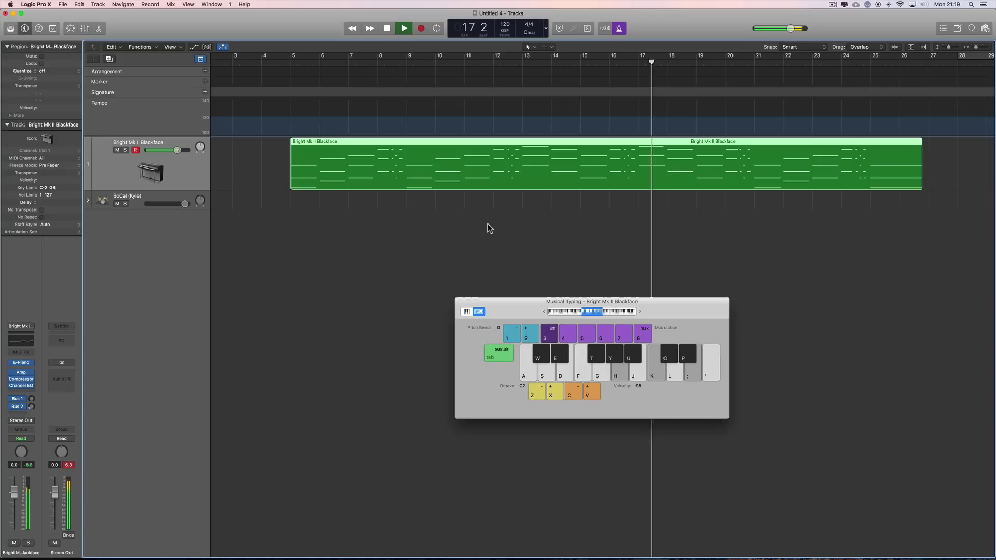
{"action": "key", "text": "j"}
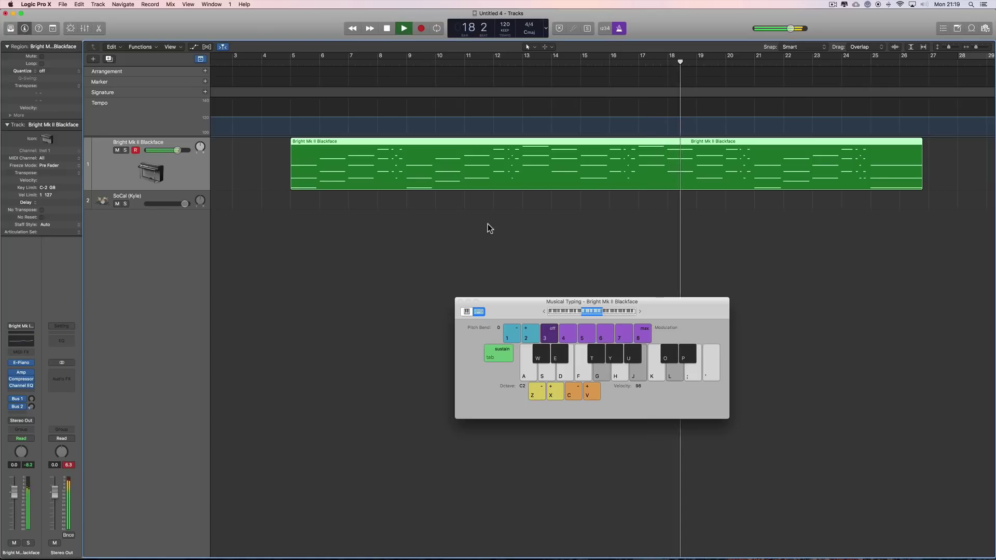
{"action": "key", "text": "f"}
{"action": "key", "text": "k"}
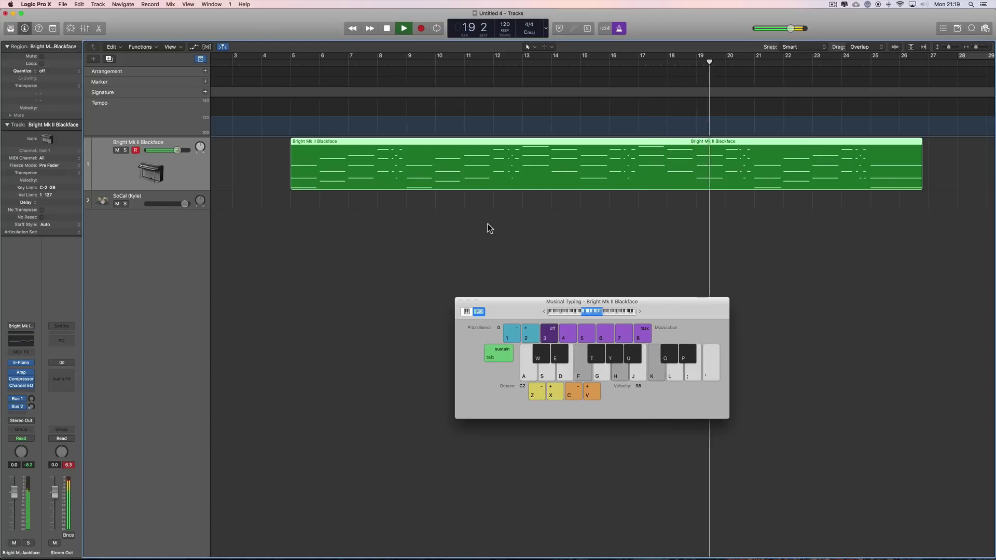
{"action": "key", "text": "j"}
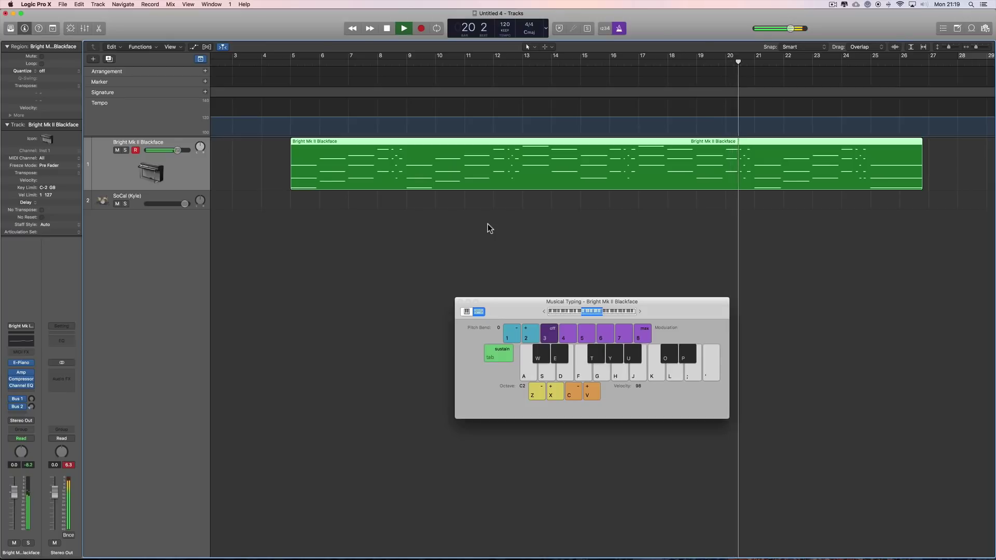
{"action": "key", "text": "f"}
{"action": "key", "text": "g"}
{"action": "key", "text": "f"}
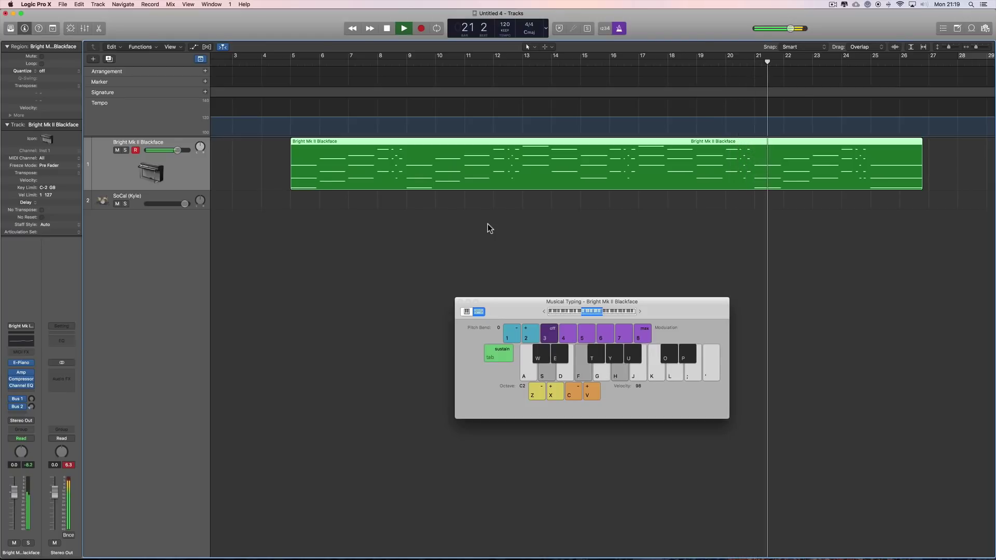
{"action": "key", "text": "d"}
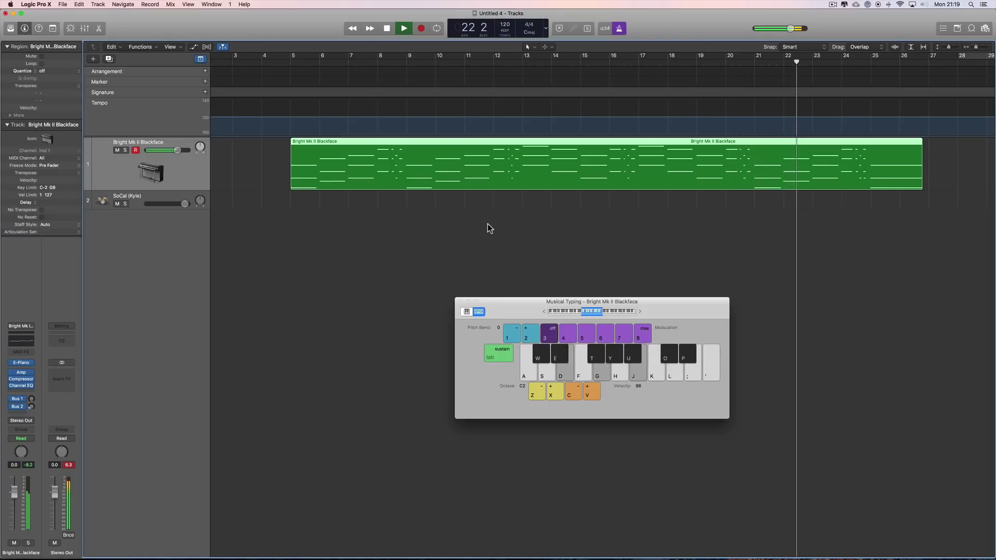
{"action": "key", "text": "f"}
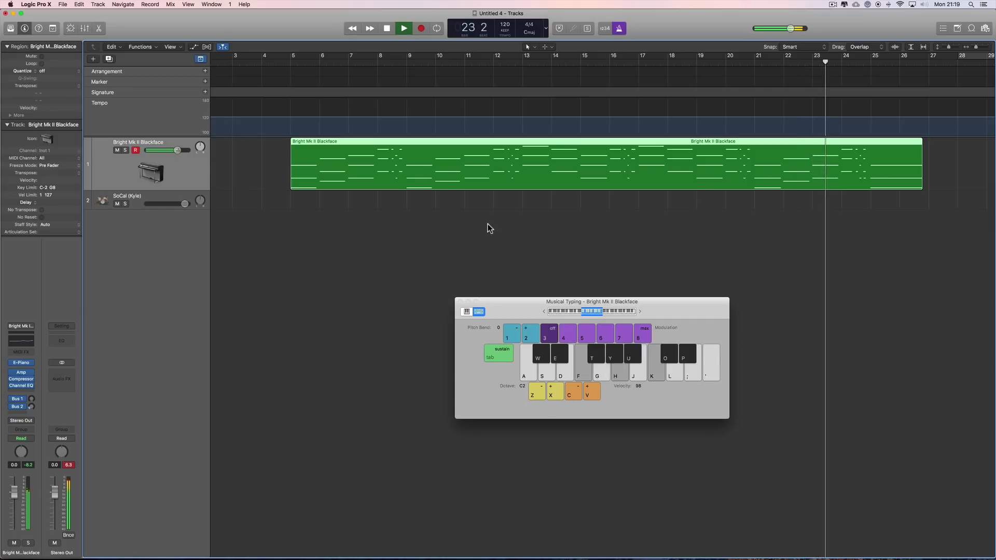
{"action": "key", "text": "k"}
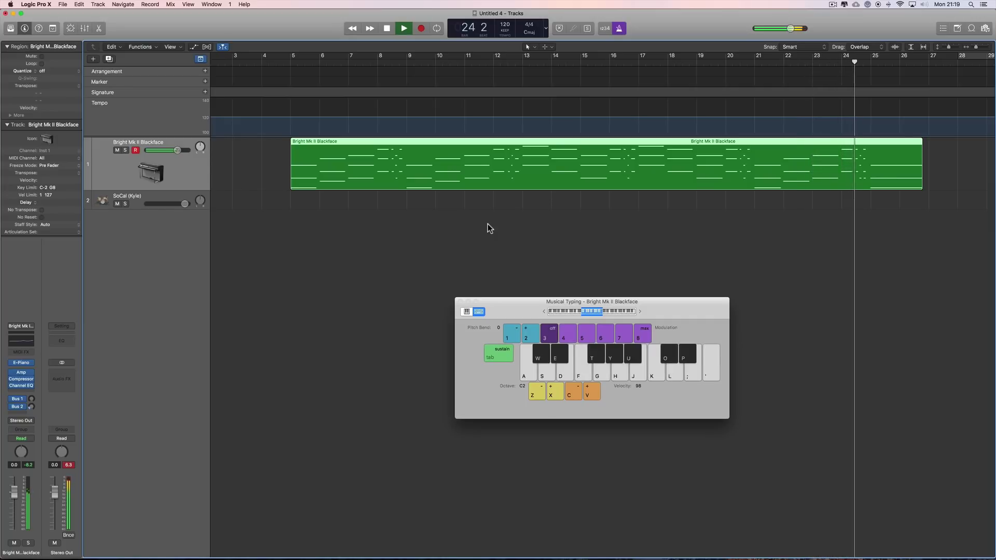
{"action": "key", "text": "f"}
{"action": "key", "text": "f"}
{"action": "key", "text": "space"}
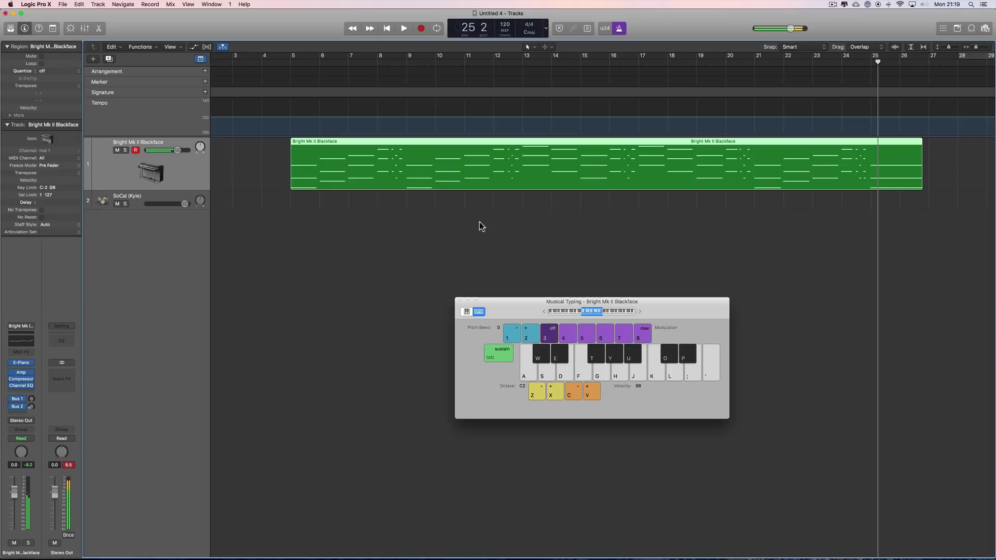
Delete the old piano region and set the playhead to bar 4.
{"action": "key", "text": "Delete"}
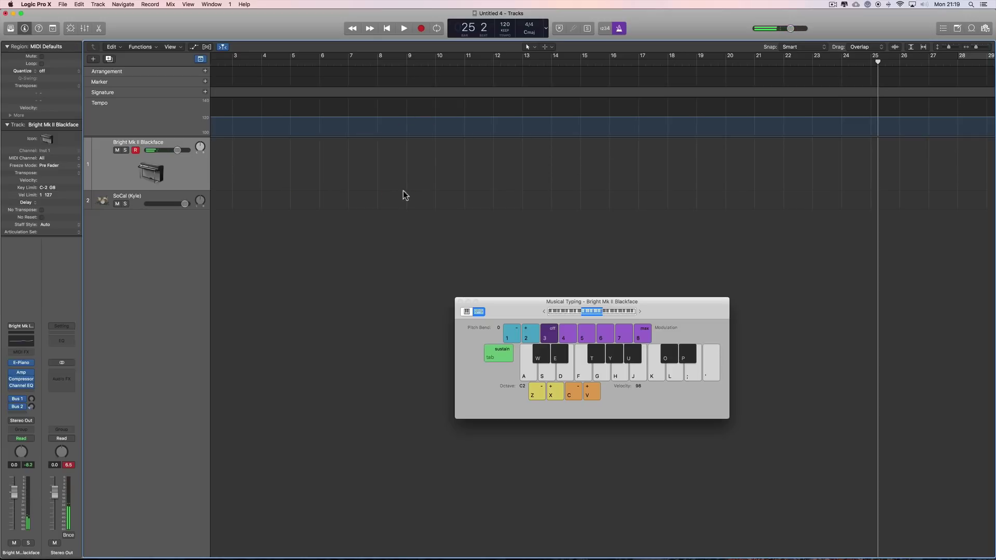
{"action": "scroll", "coordinate": [335, 197], "scroll_direction": "left", "scroll_amount": 3}
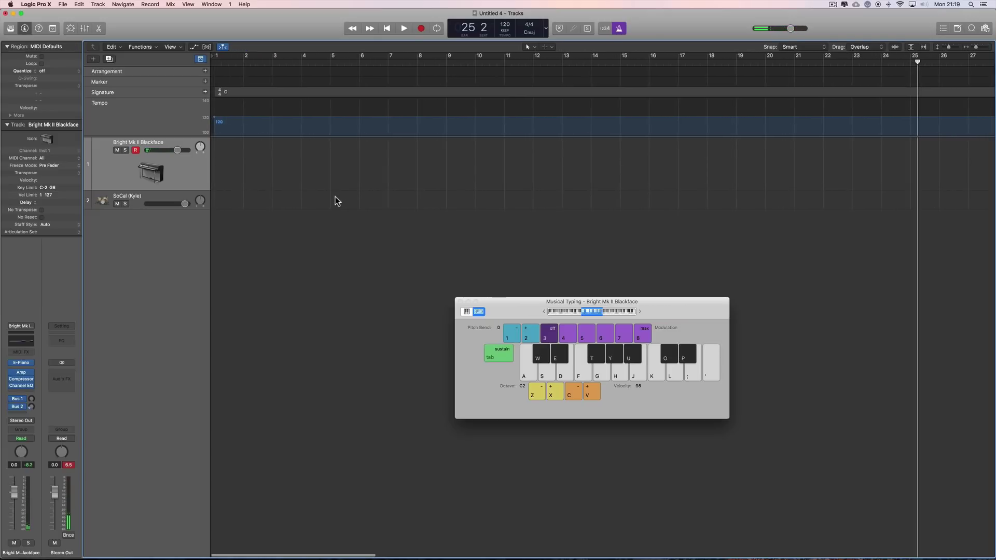
{"action": "left_click", "coordinate": [301, 61]}
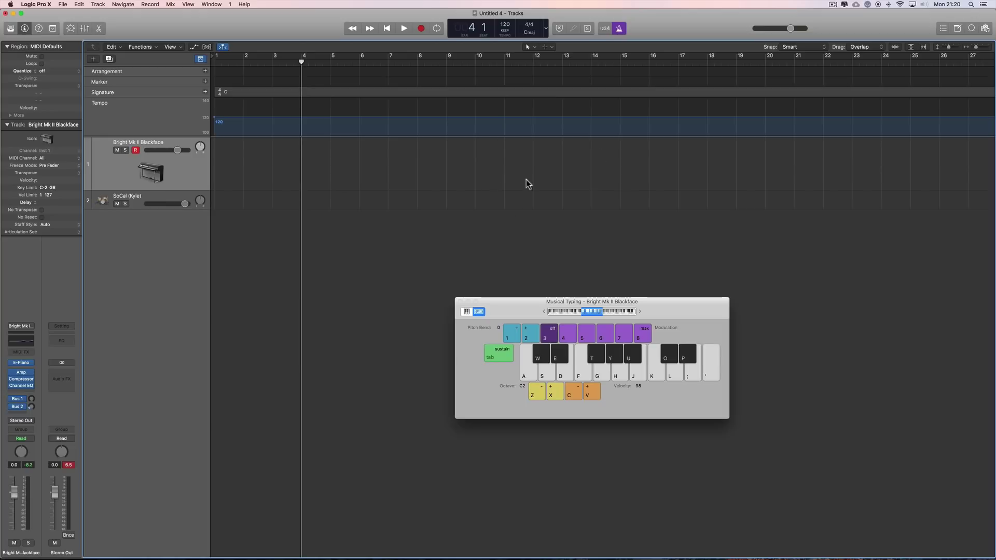
Turn the metronome off, start recording at bar 4, and play Dm, Em, F chords.
{"action": "left_click", "coordinate": [619, 28]}
{"action": "left_click", "coordinate": [422, 29]}
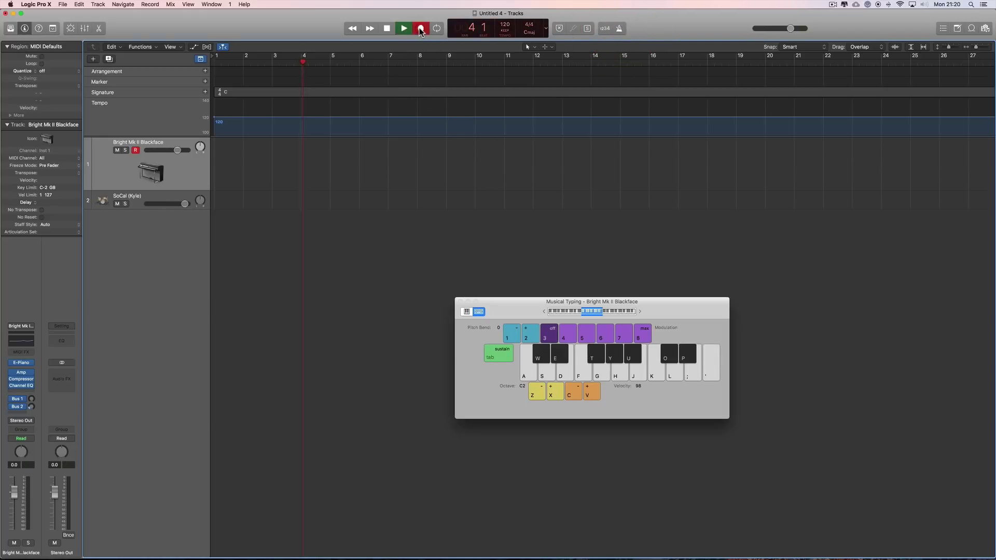
{"action": "key", "text": "s"}
{"action": "key", "text": "f"}
{"action": "key", "text": "h"}
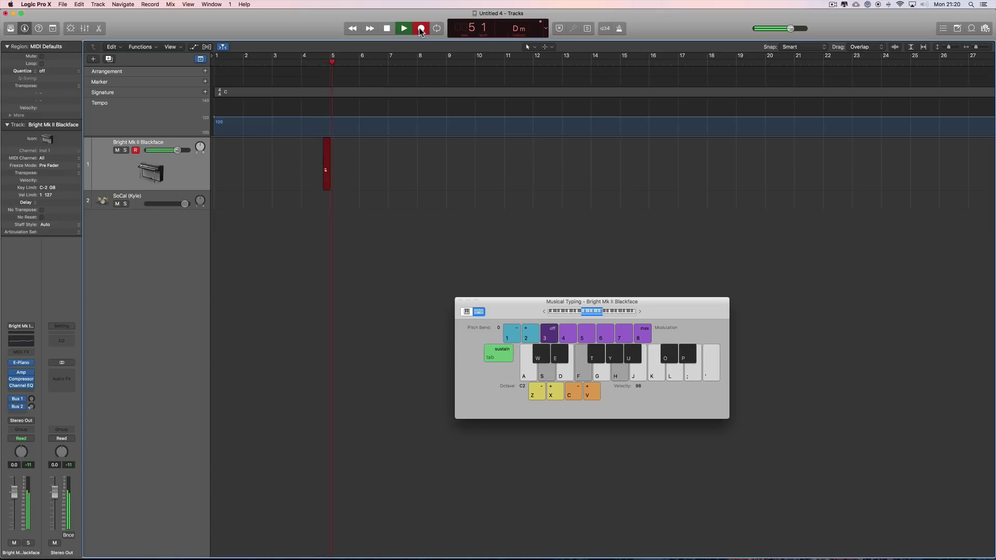
{"action": "key", "text": "d"}
{"action": "key", "text": "g"}
{"action": "key", "text": "j"}
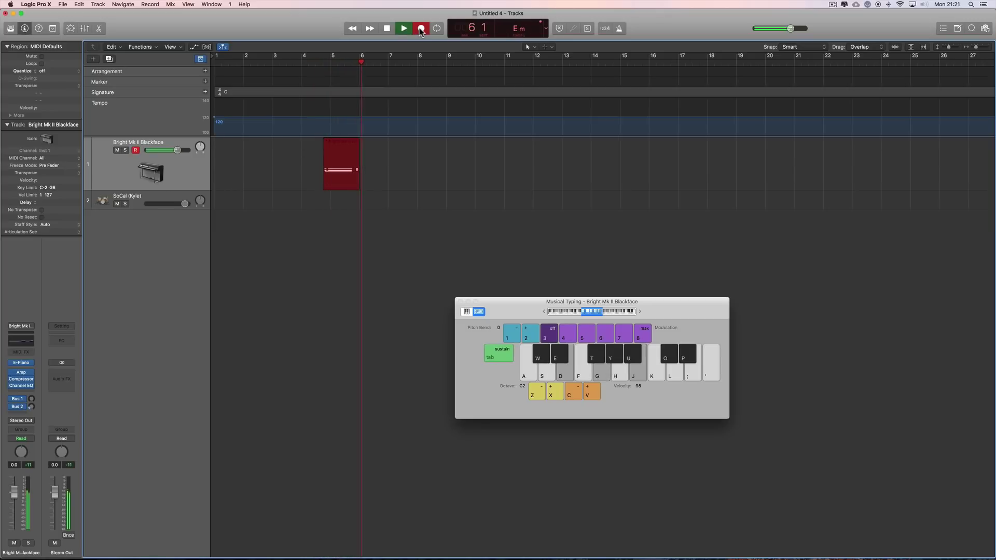
{"action": "key", "text": "f"}
{"action": "key", "text": "h"}
{"action": "key", "text": "k"}
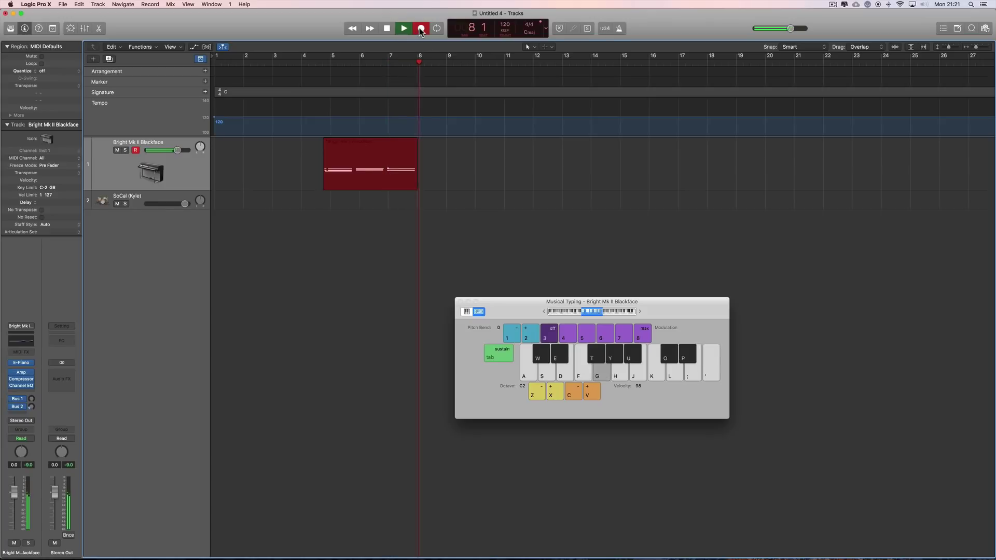
Add short high notes, then play the Dm, Em, F progression again.
{"action": "key", "text": "j"}
{"action": "key", "text": "l"}
{"action": "key", "text": "j"}
{"action": "key", "text": "l"}
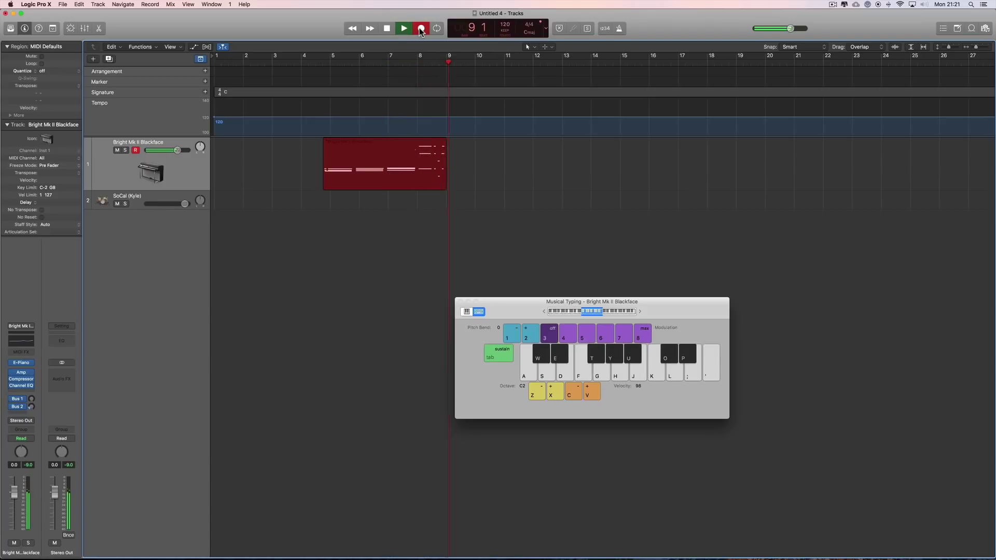
{"action": "key", "text": "s"}
{"action": "key", "text": "f"}
{"action": "key", "text": "h"}
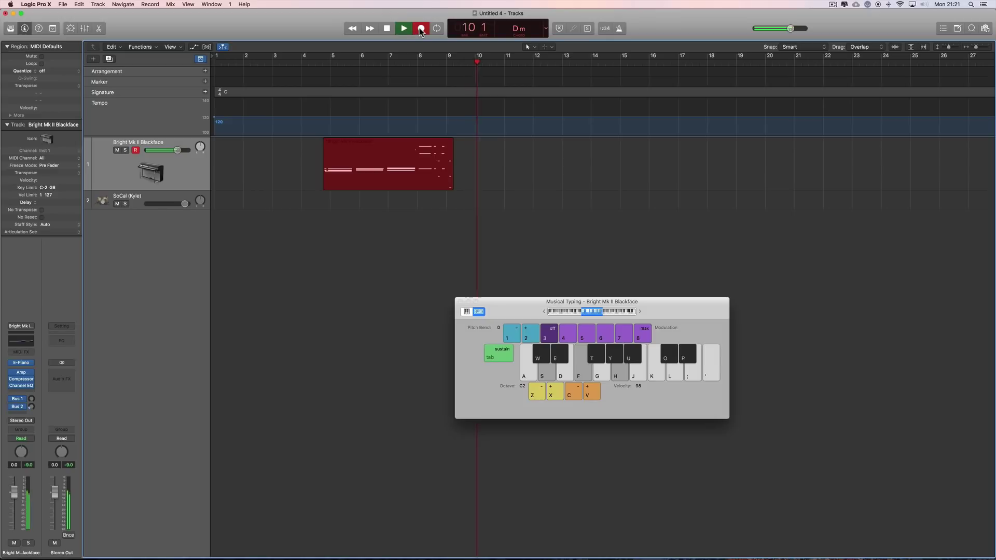
{"action": "key", "text": "d"}
{"action": "key", "text": "g"}
{"action": "key", "text": "j"}
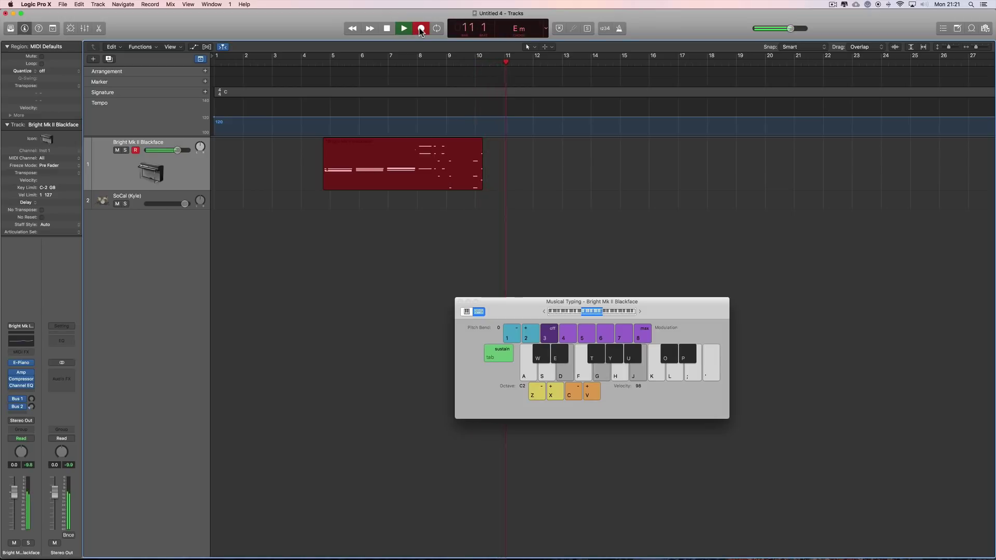
{"action": "key", "text": "f"}
{"action": "key", "text": "k"}
{"action": "key", "text": "h"}
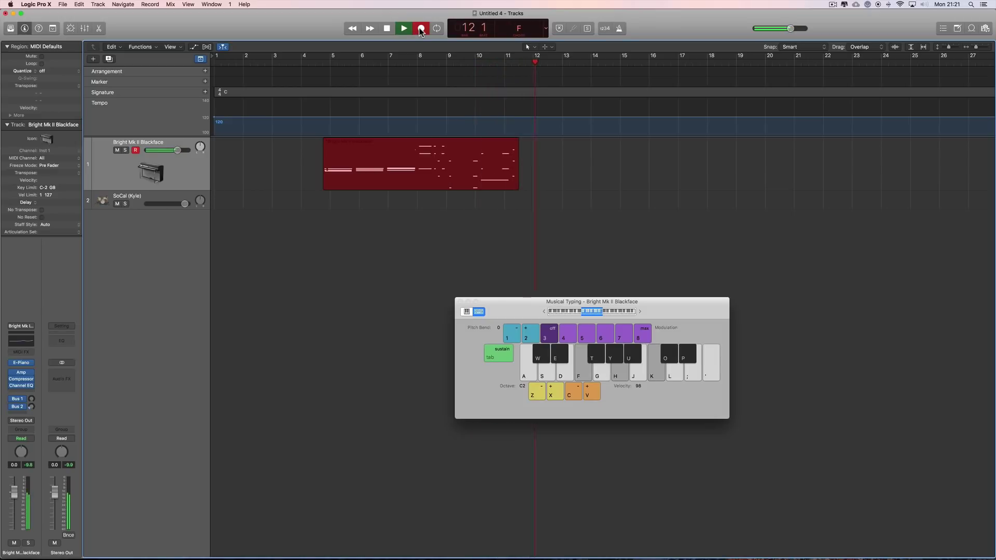
Play a short melodic fill followed by another Dm, Em, F pass.
{"action": "key", "text": "g"}
{"action": "key", "text": "j"}
{"action": "key", "text": "l"}
{"action": "key", "text": "f"}
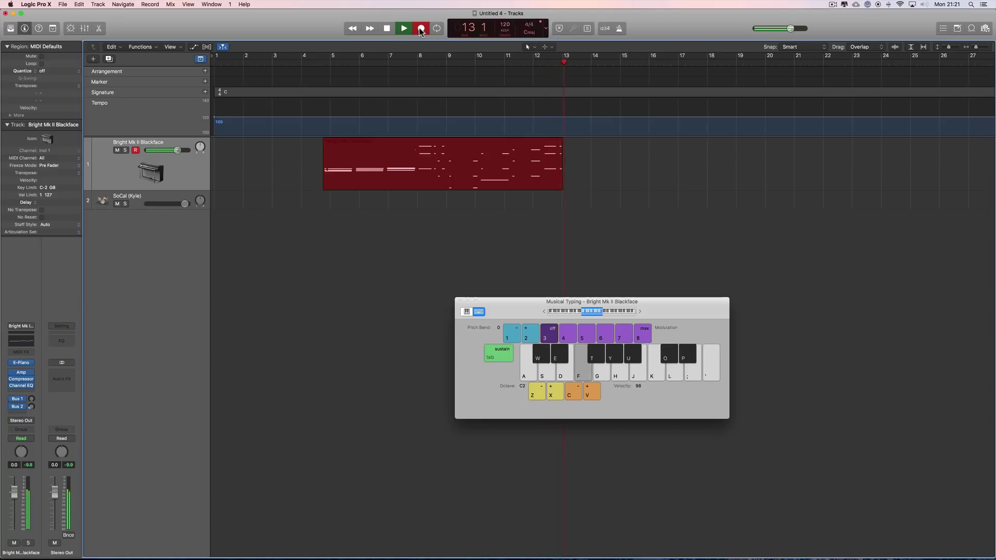
{"action": "key", "text": "g"}
{"action": "key", "text": "j"}
{"action": "key", "text": "s"}
{"action": "key", "text": "f"}
{"action": "key", "text": "h"}
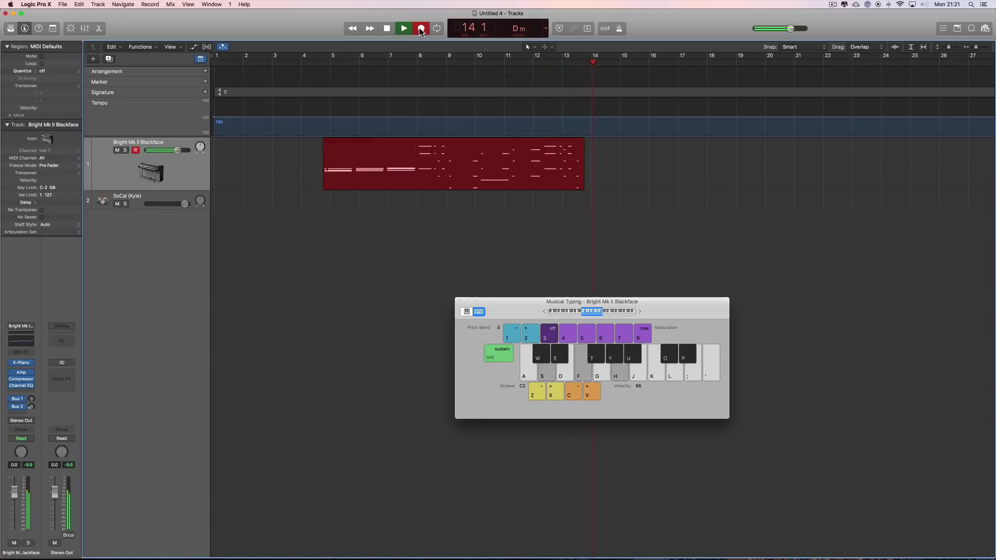
{"action": "key", "text": "d"}
{"action": "key", "text": "g"}
{"action": "key", "text": "j"}
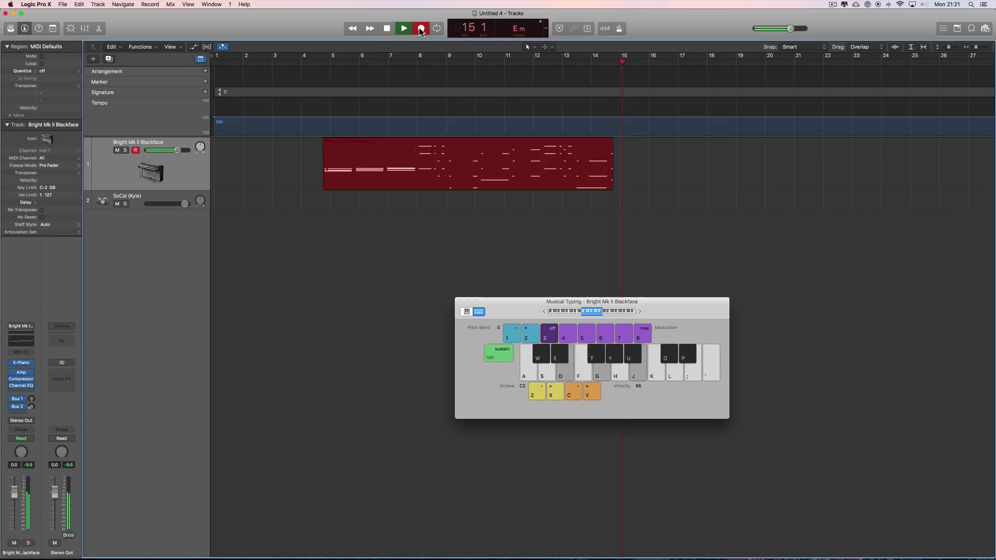
{"action": "key", "text": "f"}
{"action": "key", "text": "h"}
{"action": "key", "text": "k"}
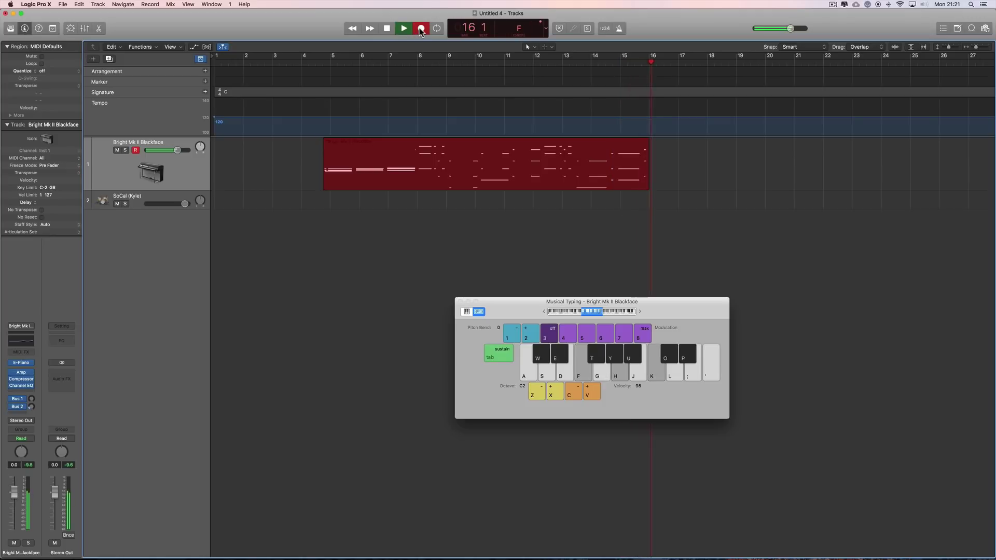
Finish with high notes, a fill, and a return to D minor.
{"action": "key", "text": "g"}
{"action": "key", "text": "j"}
{"action": "key", "text": "l"}
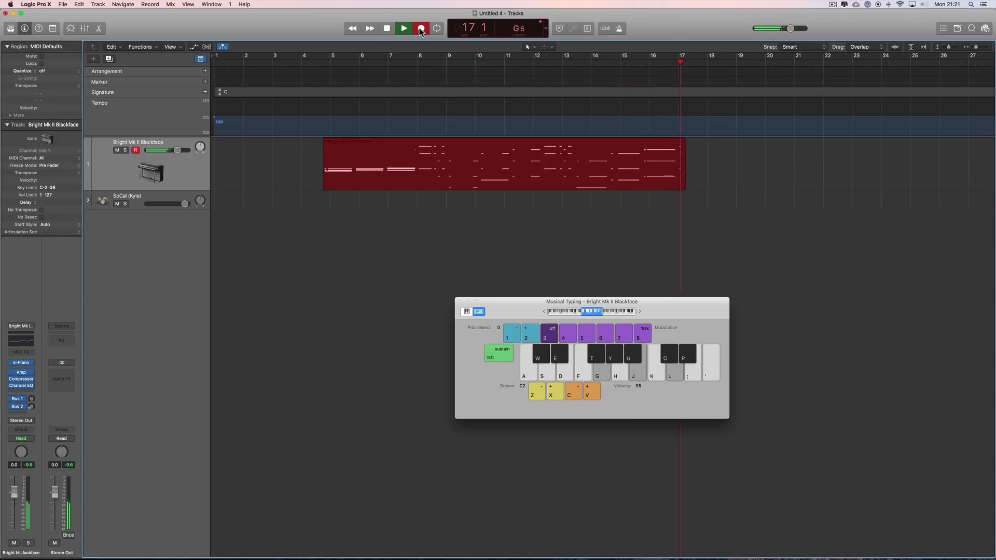
{"action": "key", "text": "j"}
{"action": "key", "text": "g"}
{"action": "key", "text": "j"}
{"action": "key", "text": "l"}
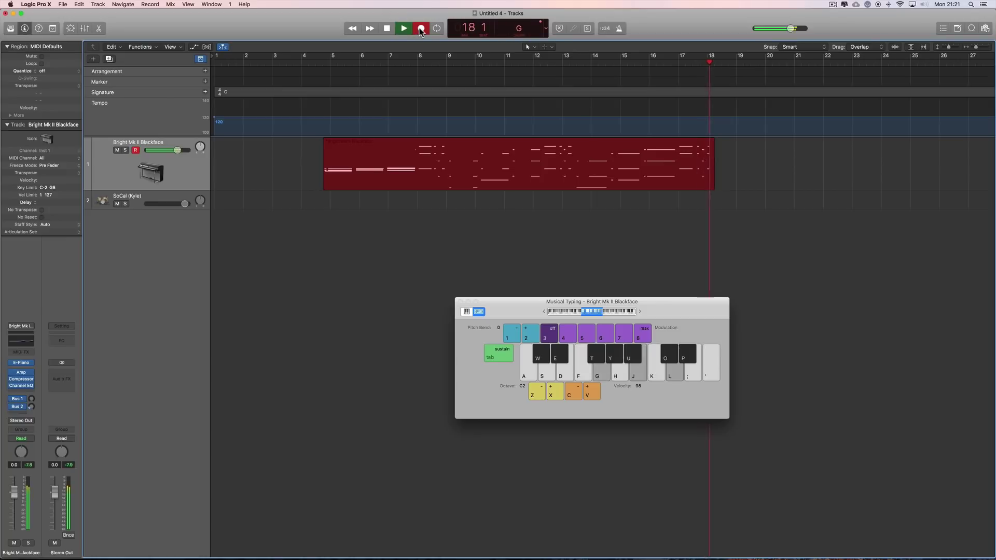
{"action": "key", "text": "h"}
{"action": "key", "text": "f"}
{"action": "key", "text": "s"}
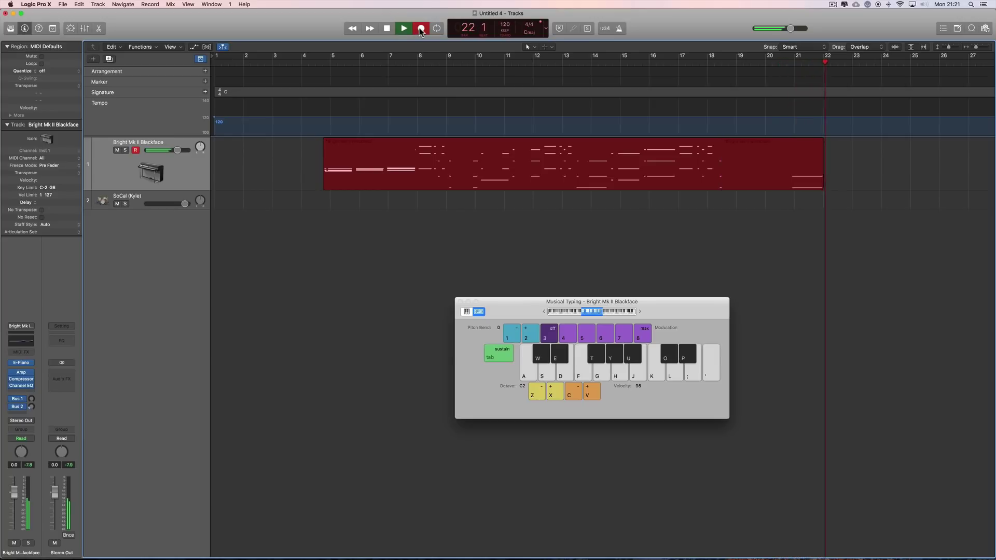
Stop recording and apply the new region's tempo to the project via Apply Region Tempo to Project Tempo.
{"action": "left_click", "coordinate": [420, 30]}
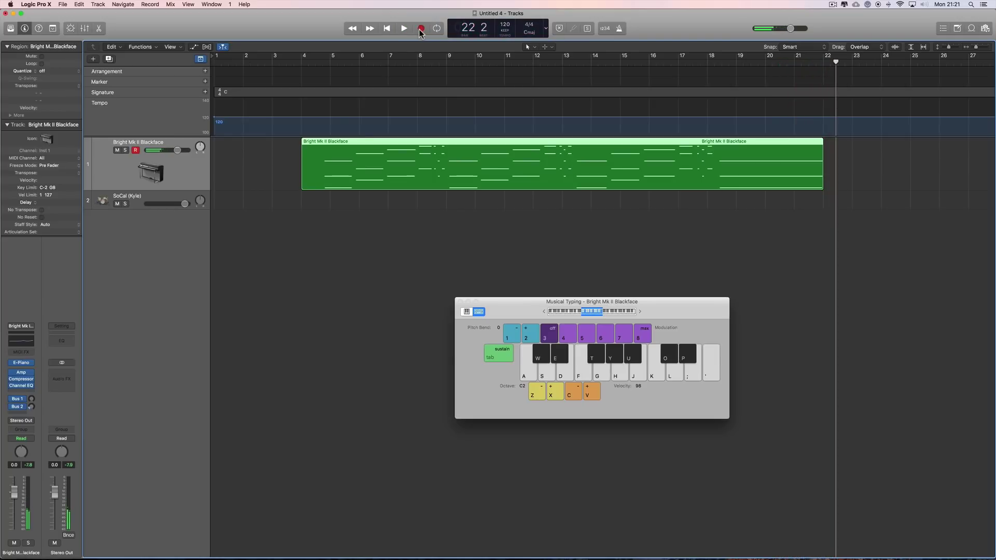
{"action": "right_click", "coordinate": [359, 144]}
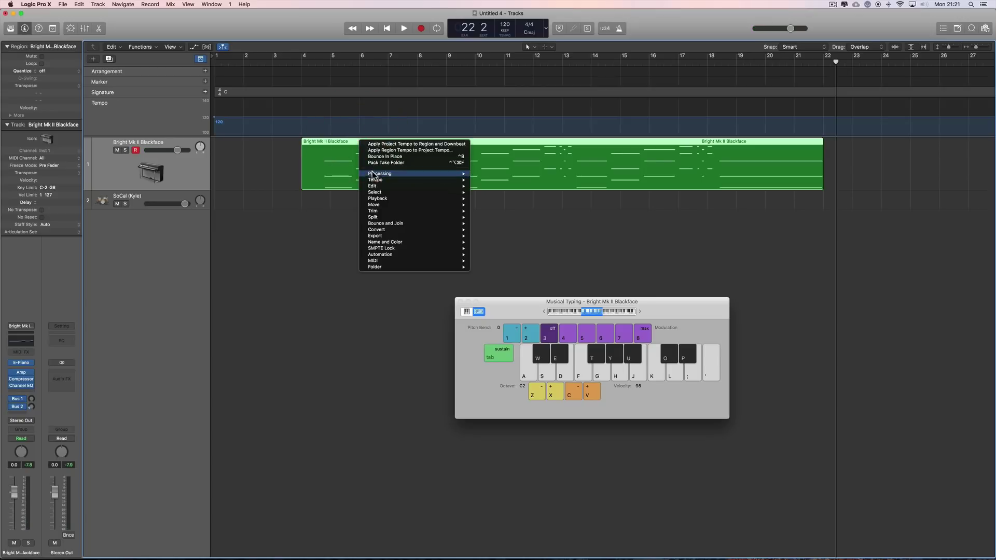
{"action": "mouse_move", "coordinate": [389, 180]}
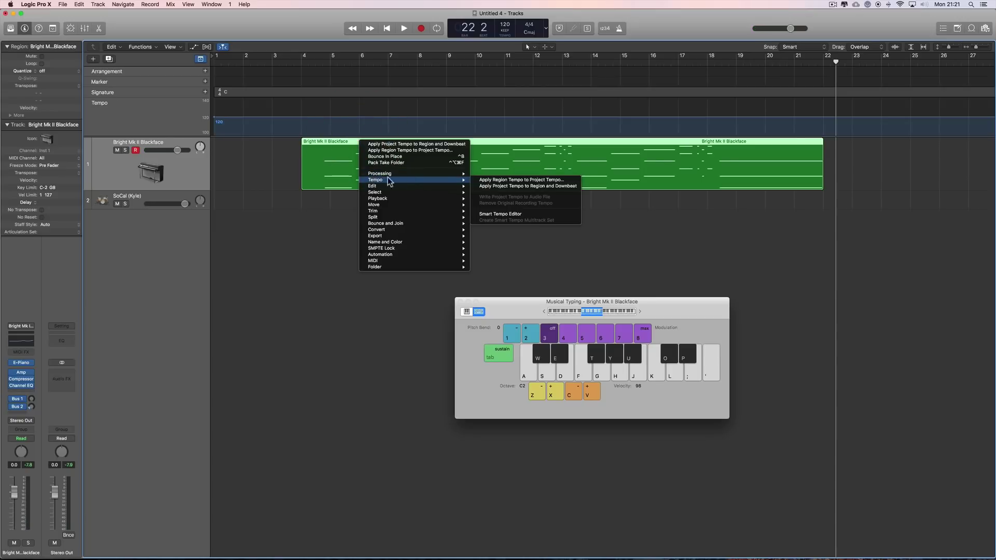
{"action": "left_click", "coordinate": [502, 180]}
{"action": "left_click", "coordinate": [558, 190]}
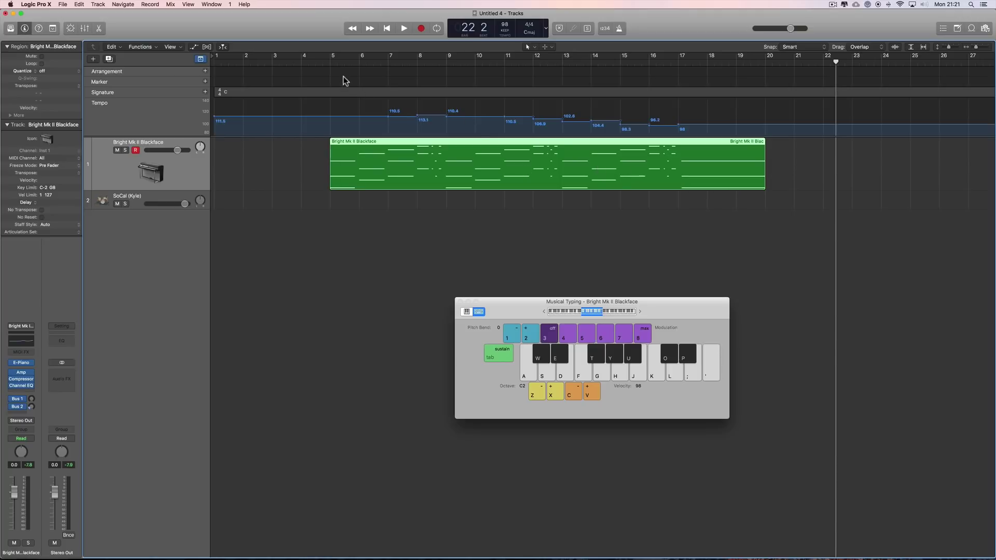
Turn the metronome back on and start playback from bar 5.
{"action": "left_click", "coordinate": [330, 59]}
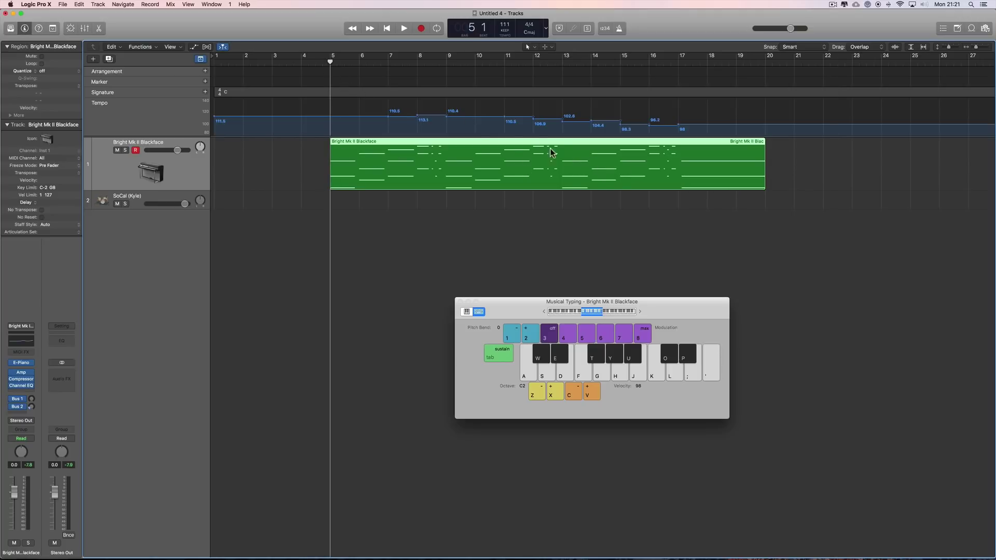
{"action": "left_click", "coordinate": [619, 29]}
{"action": "key", "text": "space"}
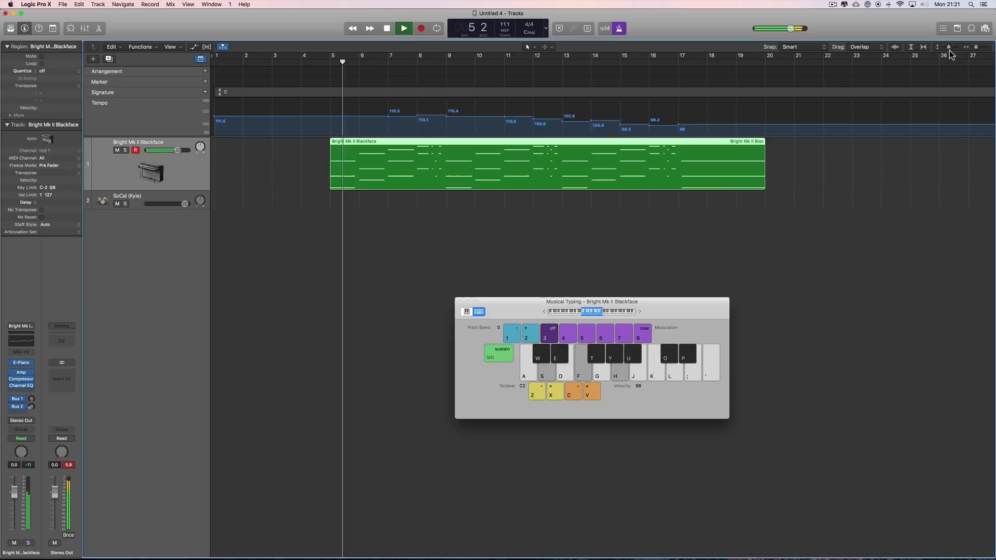
Zoom in on the take, stop after hearing it, and drag the Musical Typing window lower.
{"action": "key", "text": "super+Right"}
{"action": "scroll", "coordinate": [651, 188], "scroll_direction": "right", "scroll_amount": 1}
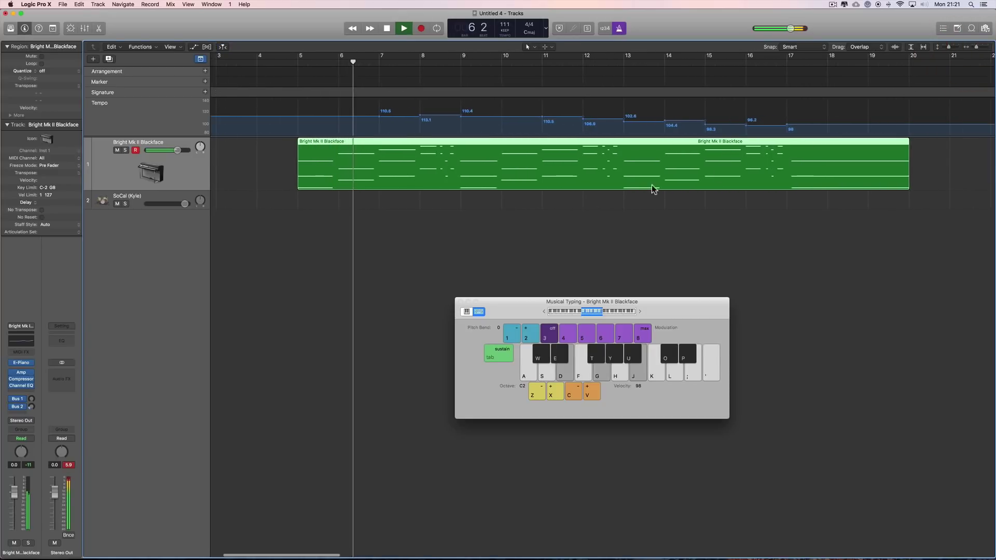
{"action": "scroll", "coordinate": [642, 188], "scroll_direction": "right", "scroll_amount": 5}
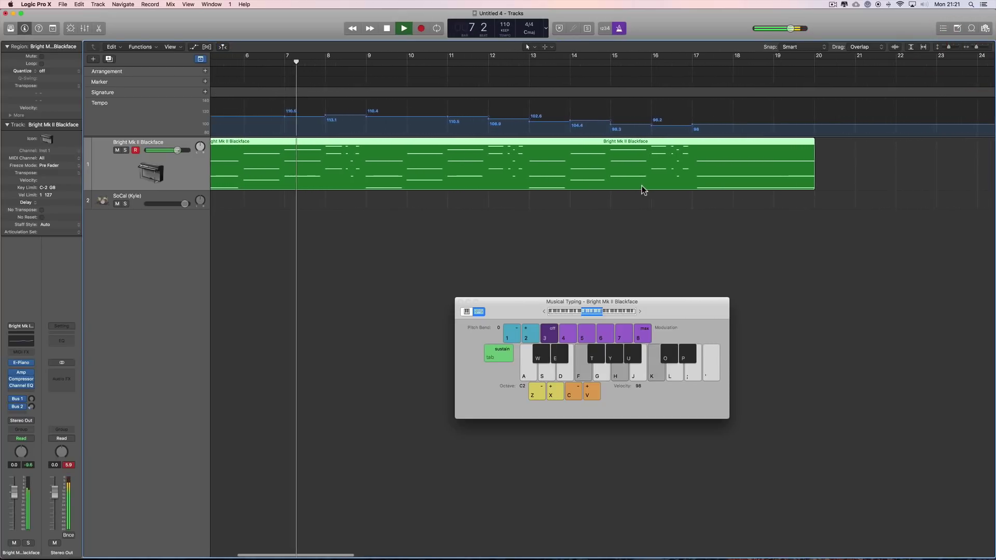
{"action": "scroll", "coordinate": [557, 200], "scroll_direction": "left", "scroll_amount": 1}
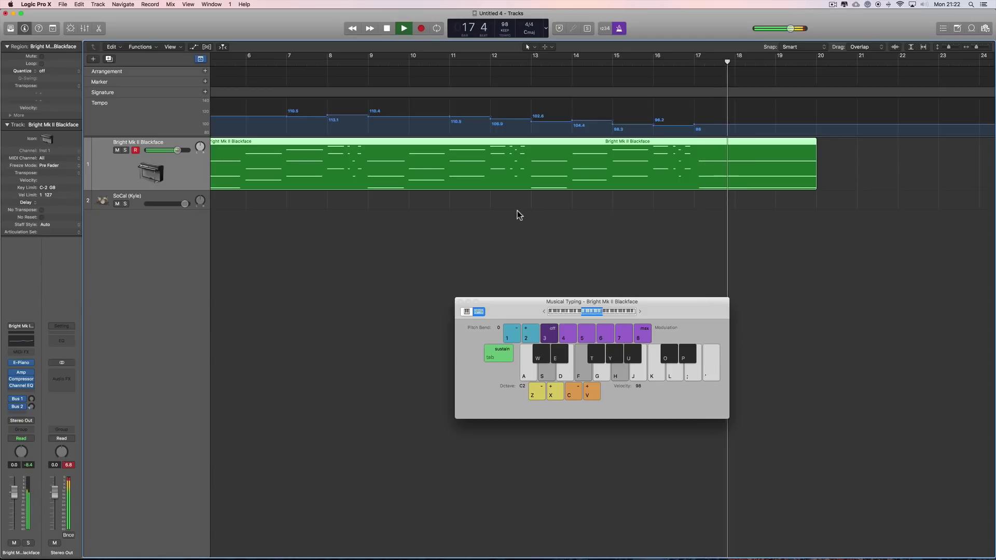
{"action": "key", "text": "space"}
{"action": "scroll", "coordinate": [518, 210], "scroll_direction": "left", "scroll_amount": 3}
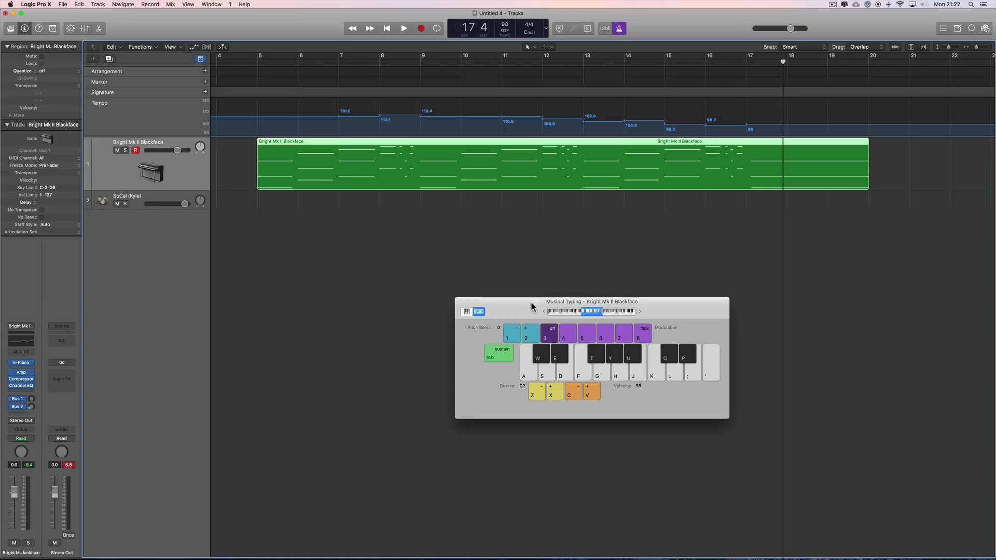
{"action": "left_click_drag", "start_coordinate": [530, 306], "coordinate": [522, 343]}
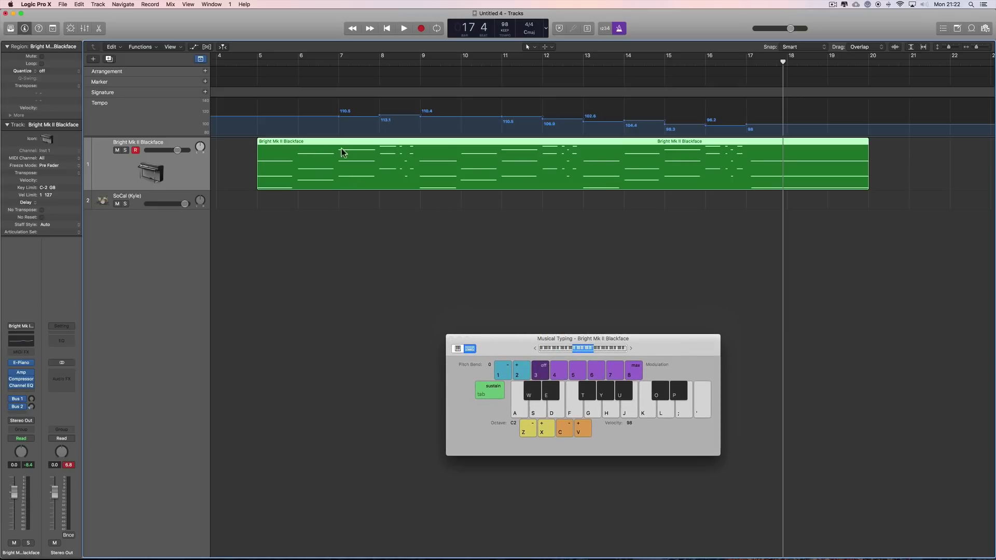
On the SoCal track, use the Pencil tool to create Drummer regions at bars 5 and 13.
{"action": "left_click", "coordinate": [158, 197]}
{"action": "right_click", "coordinate": [284, 239]}
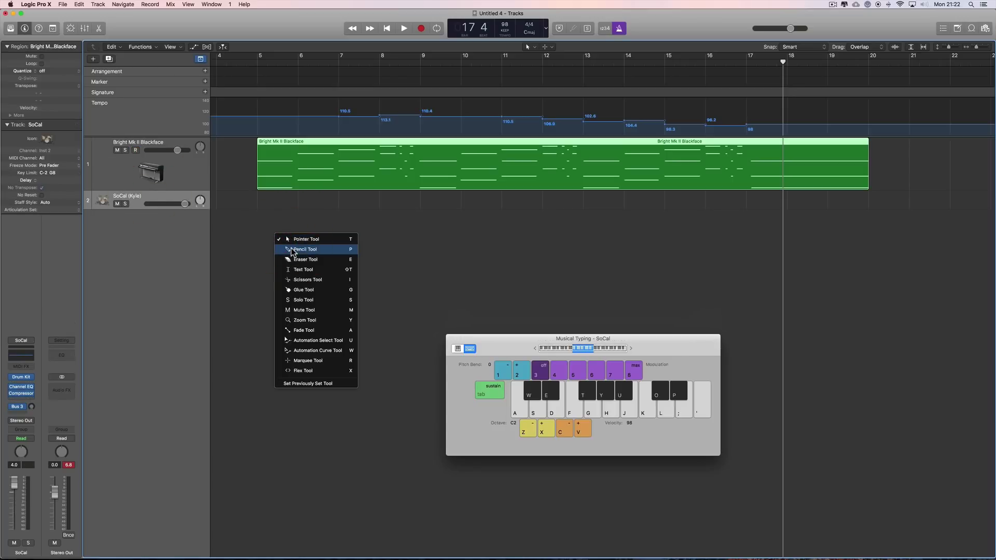
{"action": "left_click", "coordinate": [305, 250]}
{"action": "left_click", "coordinate": [279, 206]}
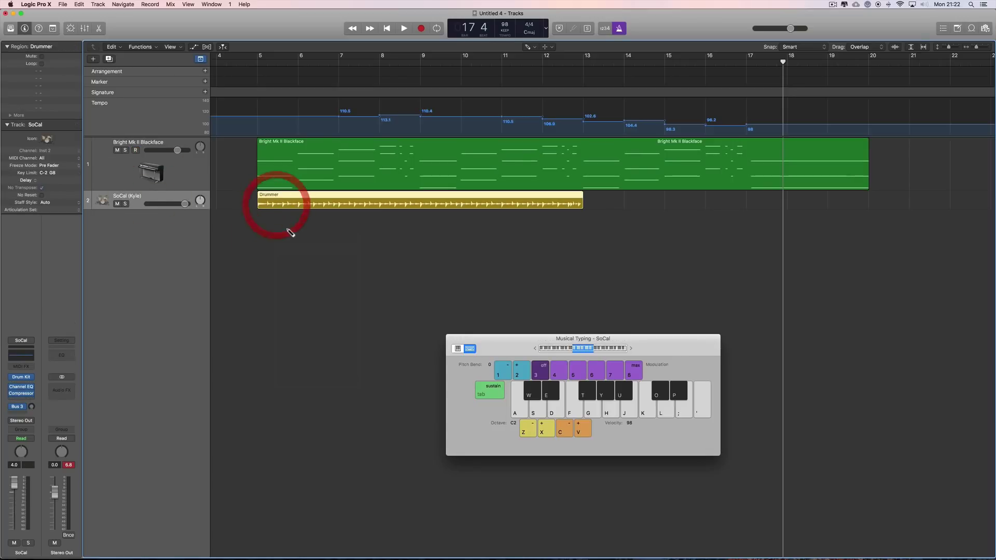
{"action": "left_click", "coordinate": [601, 204]}
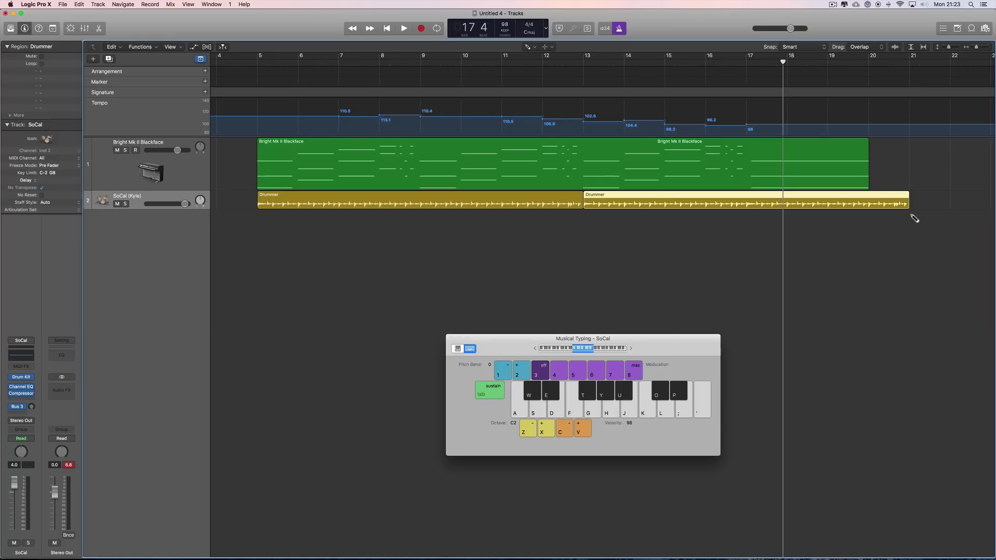
Trim the second Drummer region to end with the piano take and select both regions.
{"action": "left_click_drag", "start_coordinate": [907, 207], "coordinate": [749, 204]}
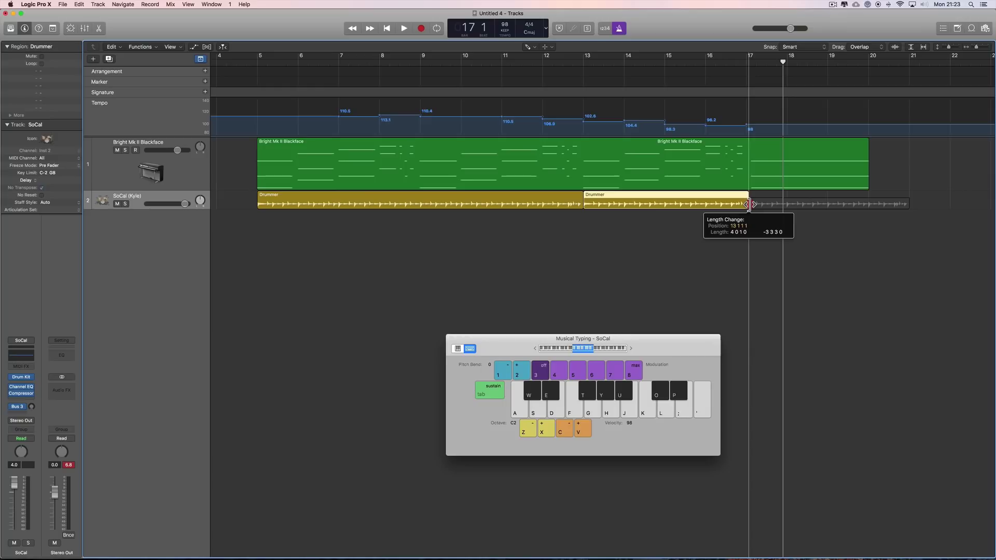
{"action": "left_click_drag", "start_coordinate": [748, 204], "coordinate": [866, 209]}
{"action": "left_click", "coordinate": [745, 202]}
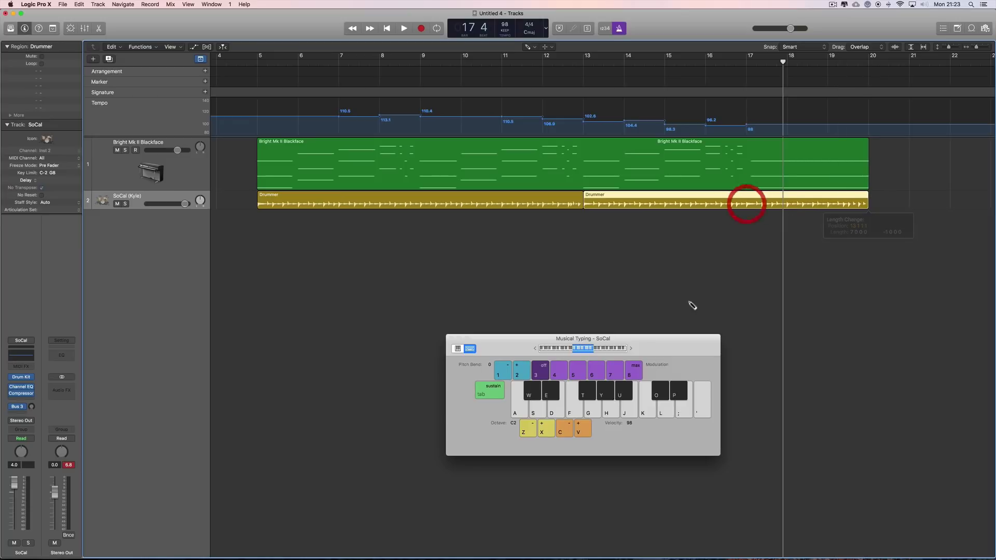
{"action": "key", "text": "t"}
{"action": "left_click", "coordinate": [674, 232]}
{"action": "left_click", "coordinate": [599, 206]}
{"action": "key", "text": "shift+s"}
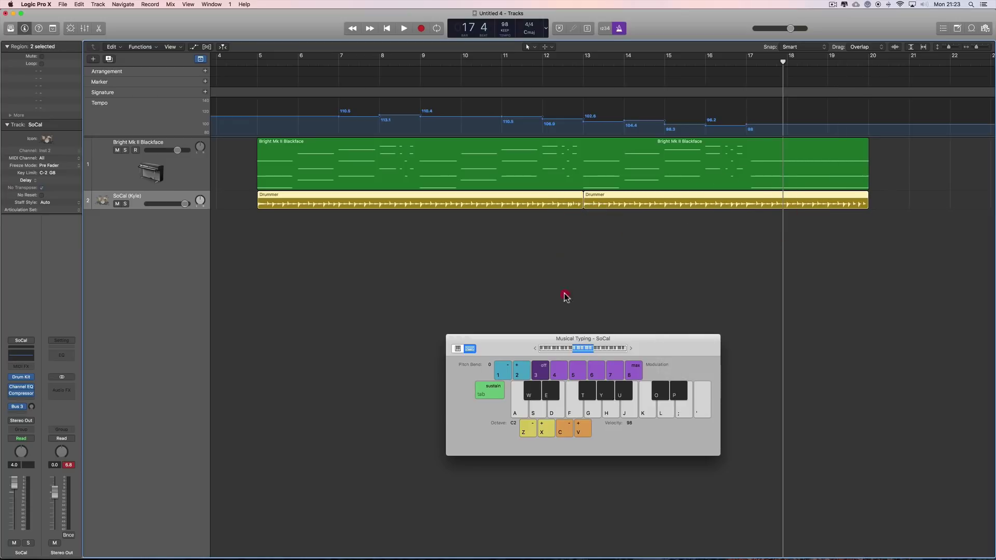
In the Drummer Editor, move the XY puck softer and switch from hi-hat to cymbals.
{"action": "double_click", "coordinate": [319, 197]}
{"action": "left_click_drag", "start_coordinate": [505, 353], "coordinate": [595, 285]}
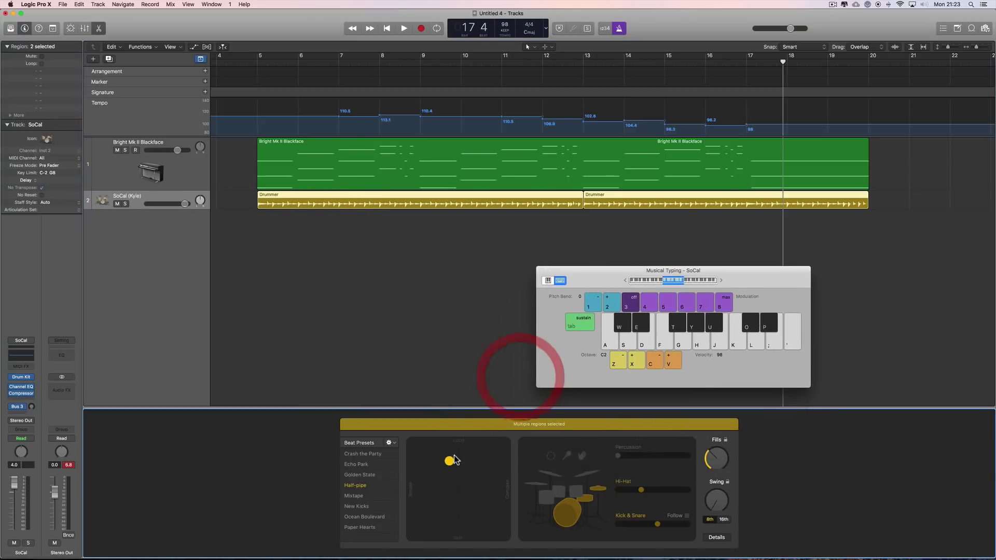
{"action": "left_click_drag", "start_coordinate": [449, 460], "coordinate": [457, 519]}
{"action": "left_click", "coordinate": [723, 502]}
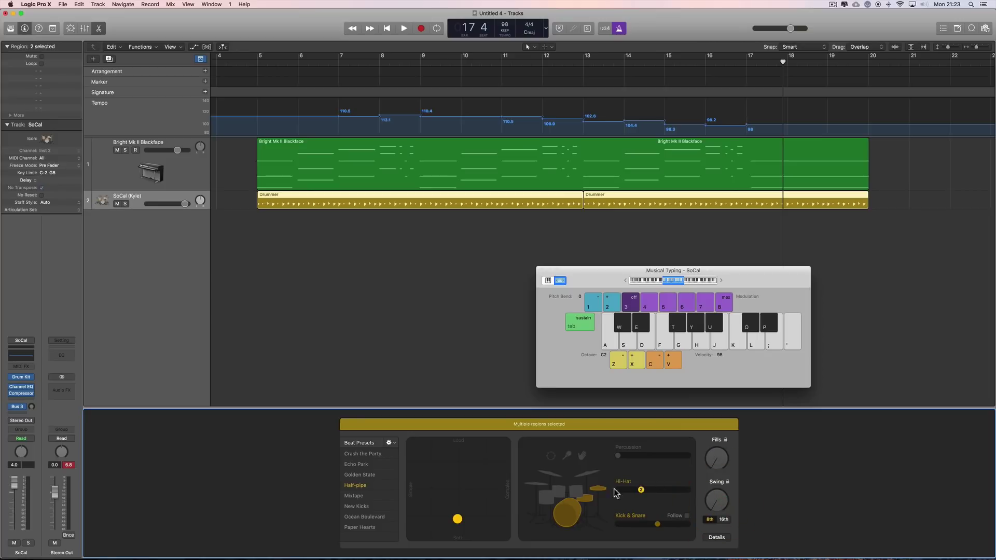
{"action": "left_click", "coordinate": [537, 486]}
Play from bar 5 while turning Kick & Snare to minimum and simplifying the pattern.
{"action": "left_click", "coordinate": [259, 61]}
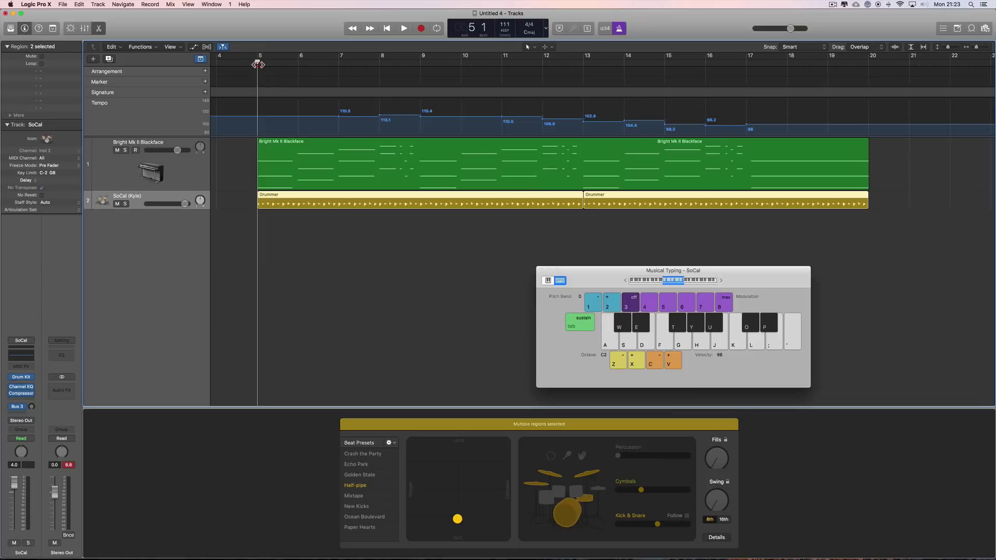
{"action": "key", "text": "space"}
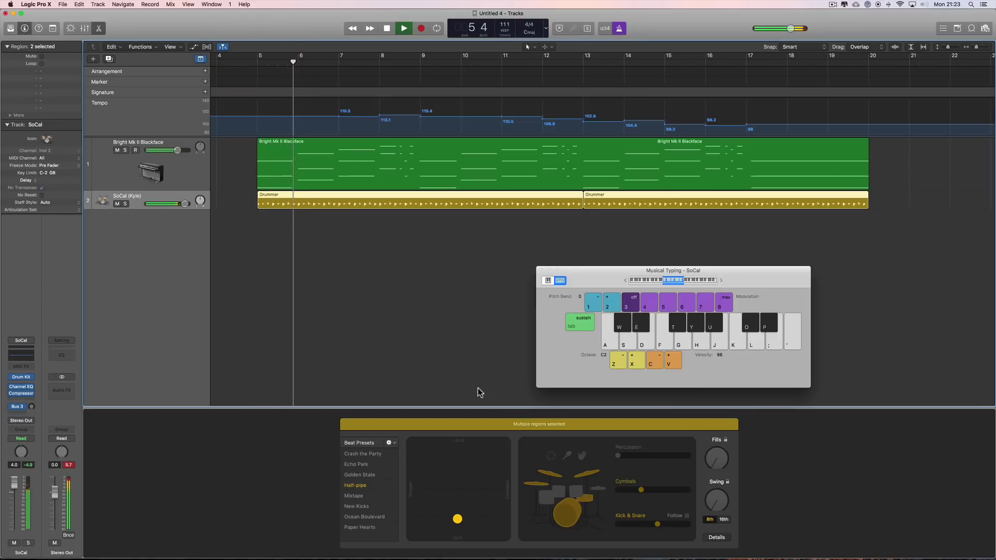
{"action": "left_click", "coordinate": [626, 524]}
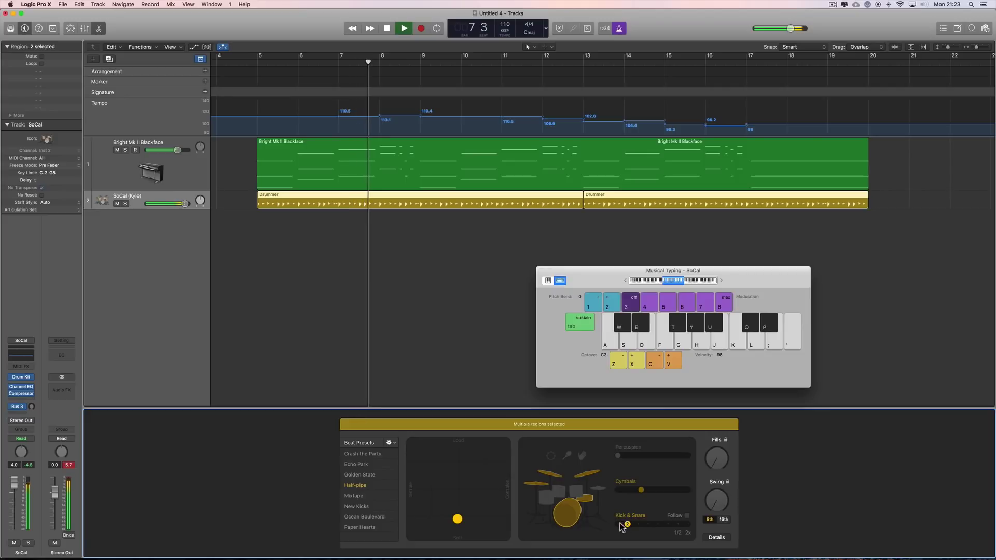
{"action": "left_click_drag", "start_coordinate": [626, 524], "coordinate": [619, 525]}
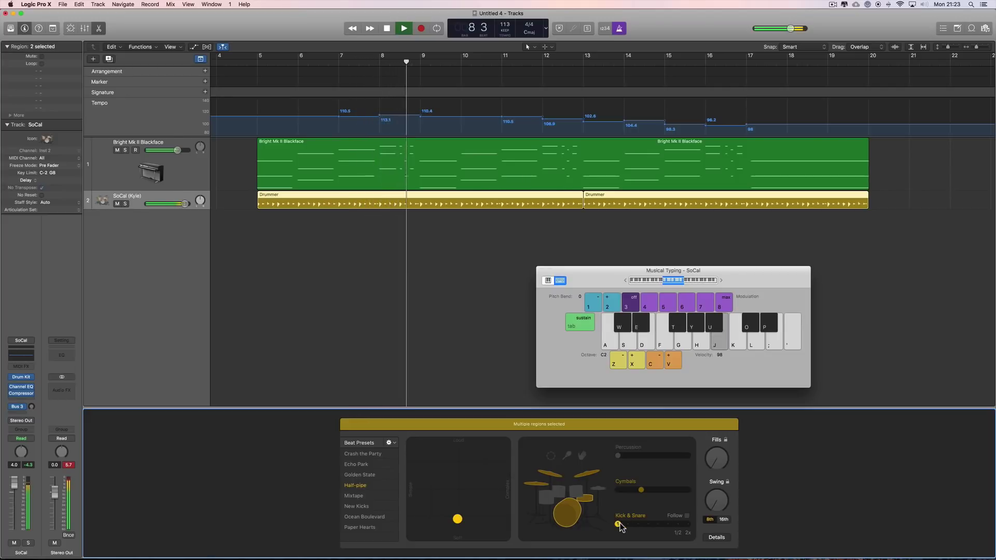
{"action": "left_click_drag", "start_coordinate": [454, 520], "coordinate": [438, 521]}
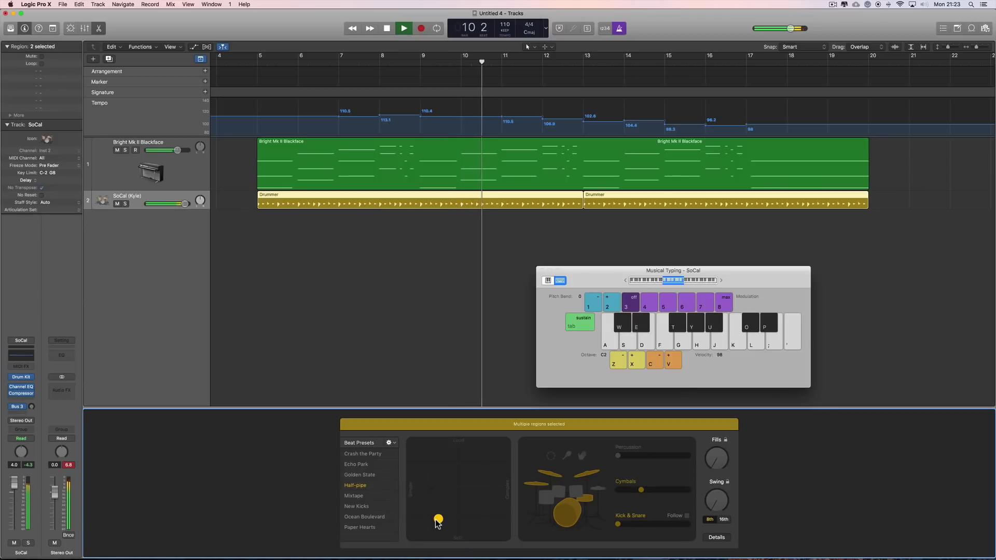
{"action": "scroll", "coordinate": [481, 254], "scroll_direction": "right", "scroll_amount": 2}
{"action": "scroll", "coordinate": [490, 244], "scroll_direction": "right", "scroll_amount": 2}
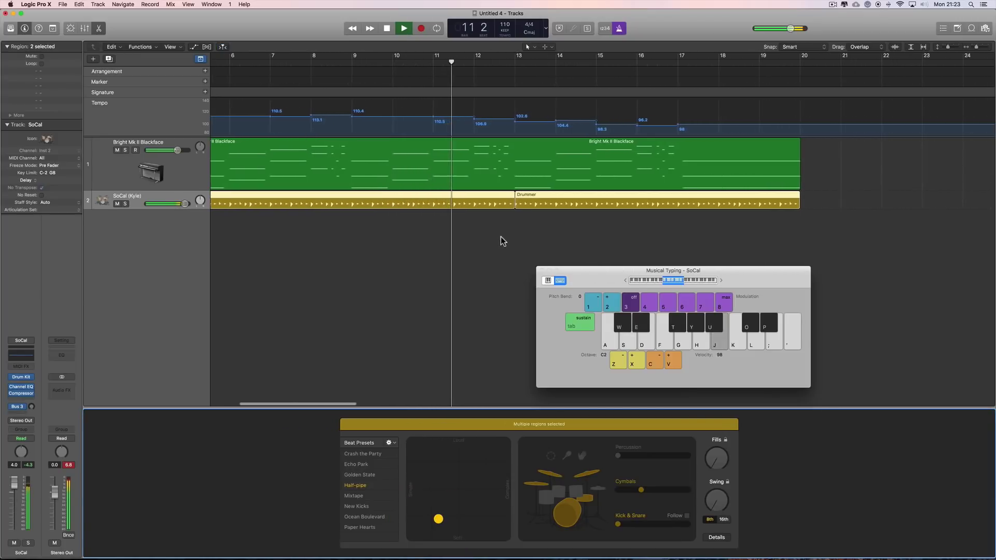
{"action": "left_click_drag", "start_coordinate": [565, 270], "coordinate": [33, 266]}
{"action": "left_click_drag", "start_coordinate": [167, 265], "coordinate": [9, 244]}
{"action": "scroll", "coordinate": [617, 238], "scroll_direction": "right", "scroll_amount": 2}
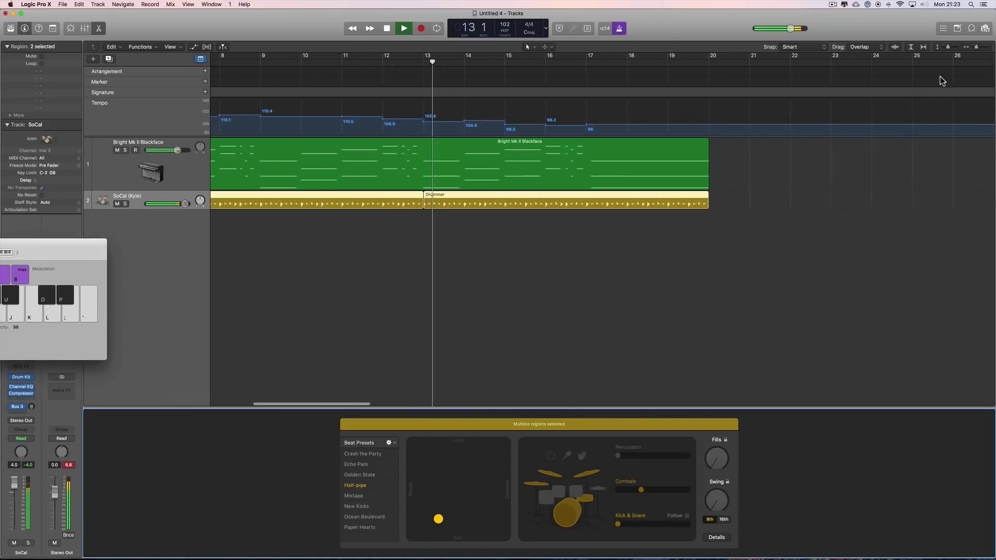
Stop playback, switch to the Scissors tool, and zoom in closer on bars 15–19.
{"action": "key", "text": "super+Right"}
{"action": "scroll", "coordinate": [775, 208], "scroll_direction": "right", "scroll_amount": 5}
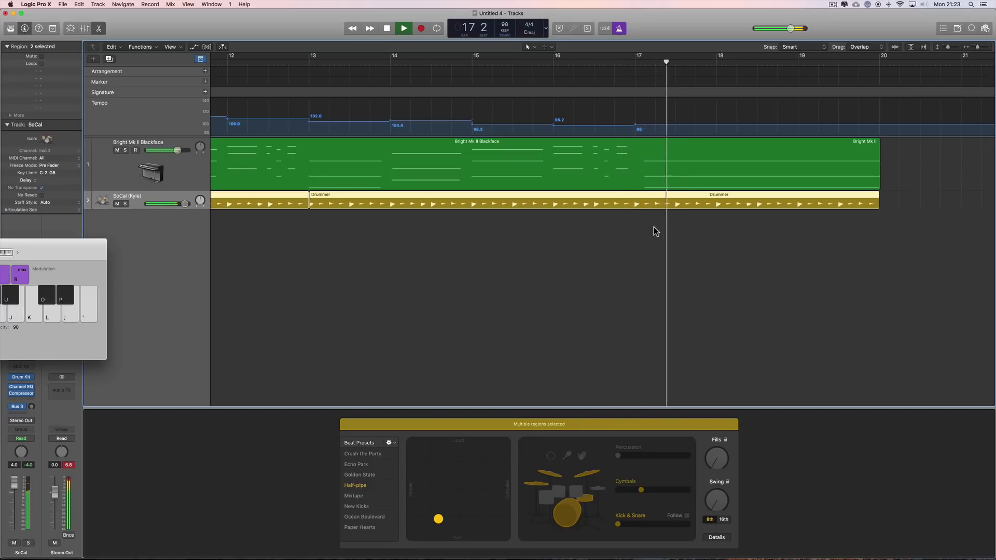
{"action": "key", "text": "space"}
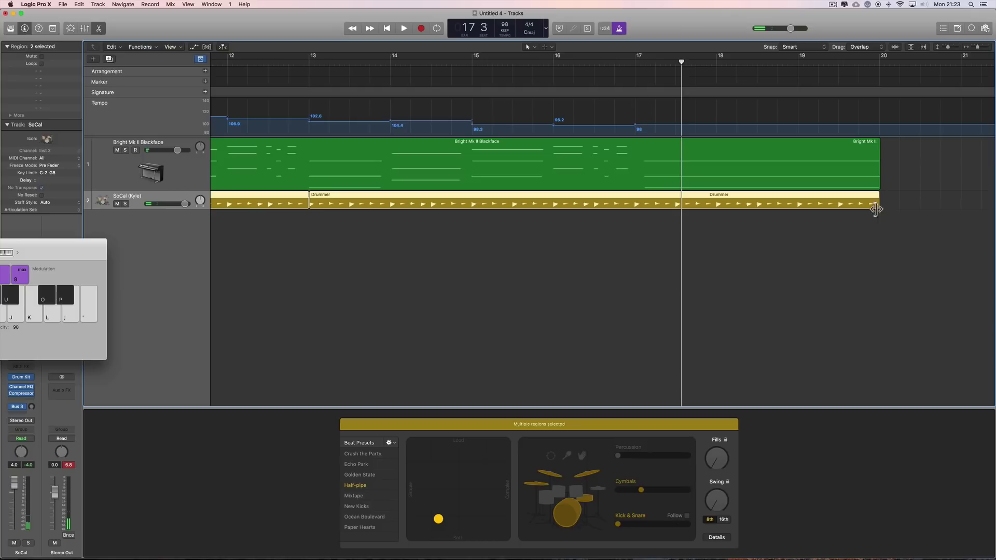
{"action": "key", "text": "t"}
{"action": "left_click", "coordinate": [635, 296]}
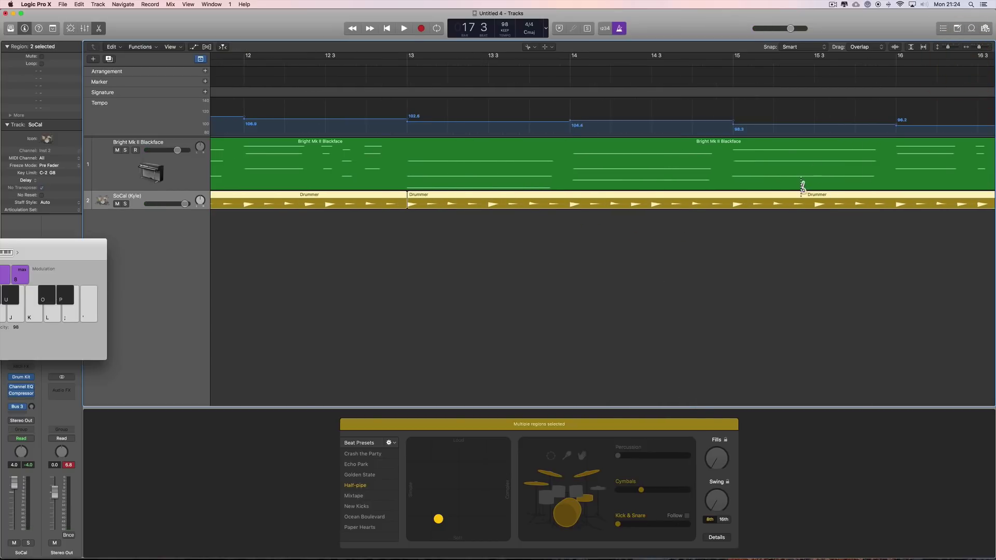
{"action": "left_click", "coordinate": [656, 252]}
{"action": "scroll", "coordinate": [638, 249], "scroll_direction": "right", "scroll_amount": 3}
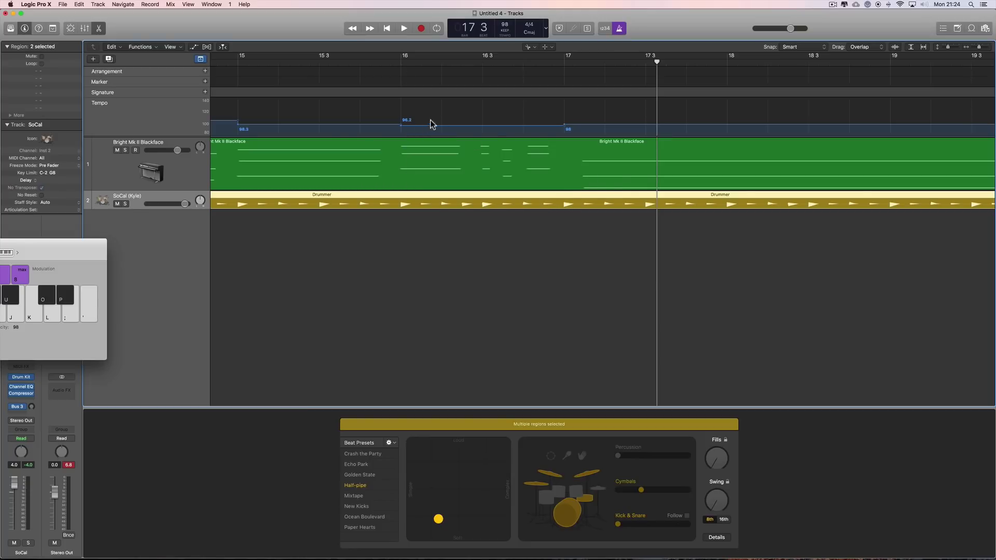
Split the Drummer region at bar 16 and convert the new section to a MIDI region.
{"action": "left_click", "coordinate": [400, 199]}
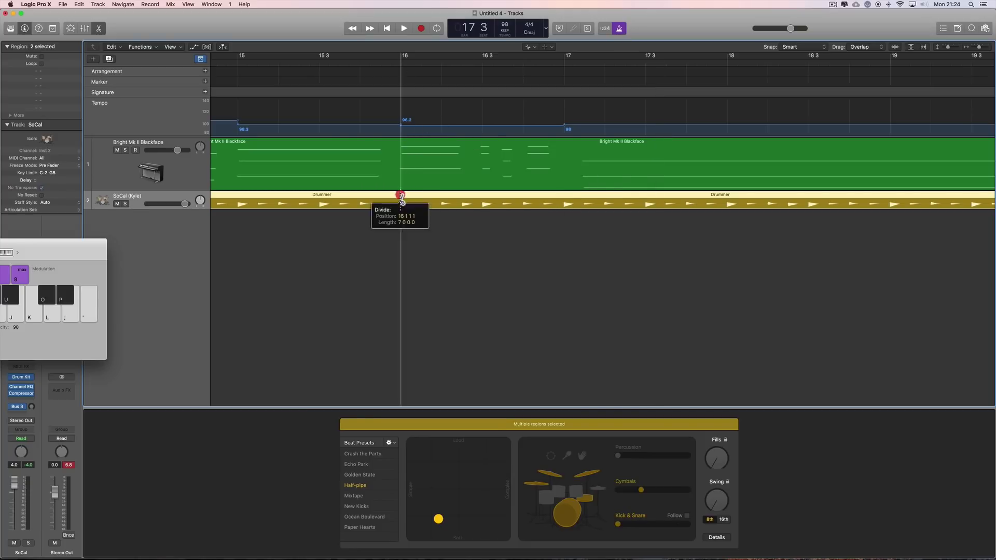
{"action": "right_click", "coordinate": [444, 231]}
{"action": "key", "text": "t"}
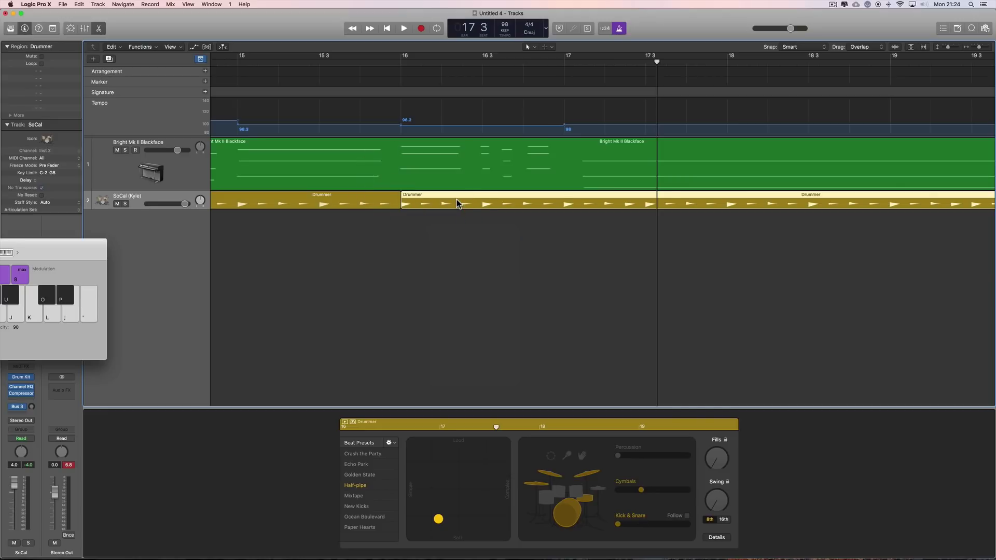
{"action": "right_click", "coordinate": [457, 200]}
{"action": "mouse_move", "coordinate": [483, 239]}
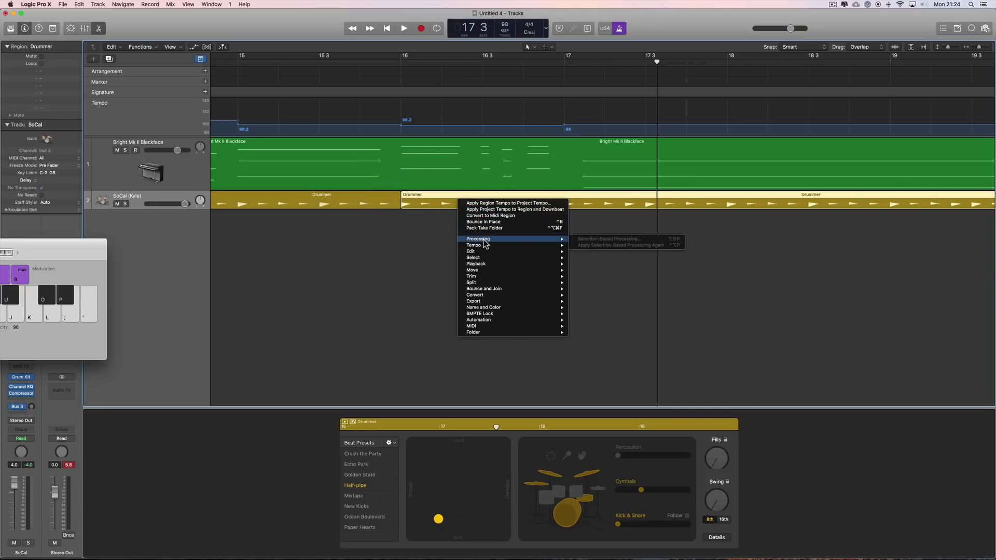
{"action": "left_click", "coordinate": [490, 215]}
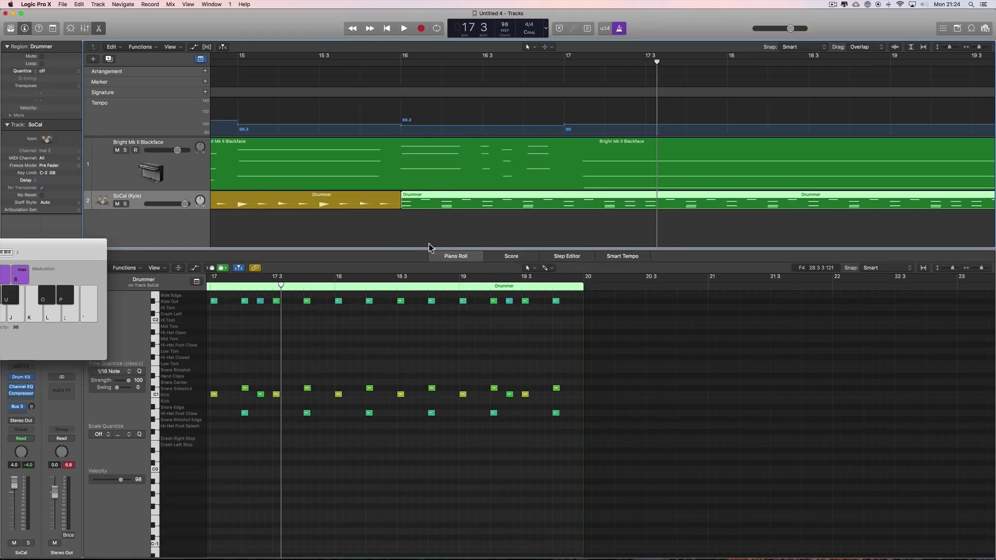
Loop bars 16 to about 17 beat 3 and audition the drum section.
{"action": "scroll", "coordinate": [465, 330], "scroll_direction": "left", "scroll_amount": 2}
{"action": "left_click", "coordinate": [401, 65]}
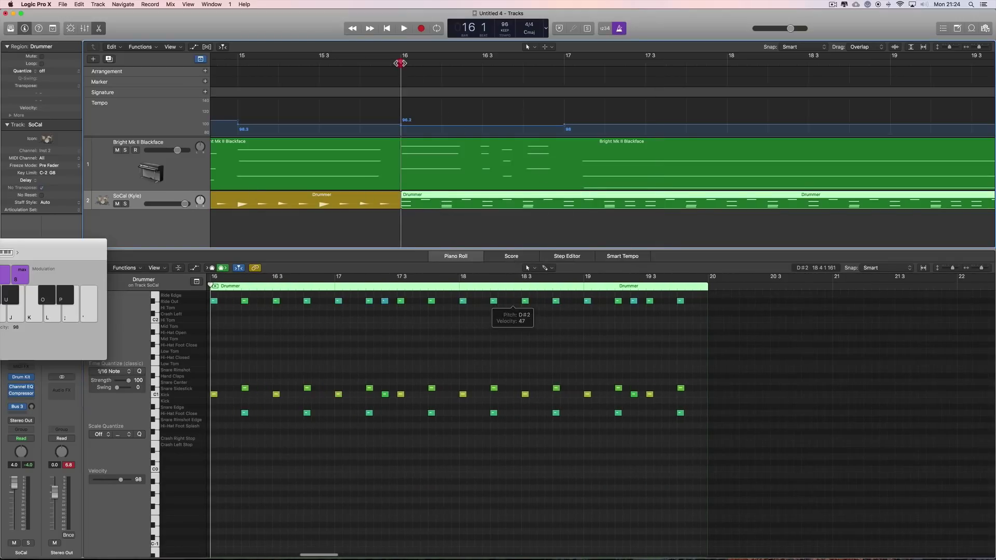
{"action": "left_click_drag", "start_coordinate": [401, 54], "coordinate": [645, 71]}
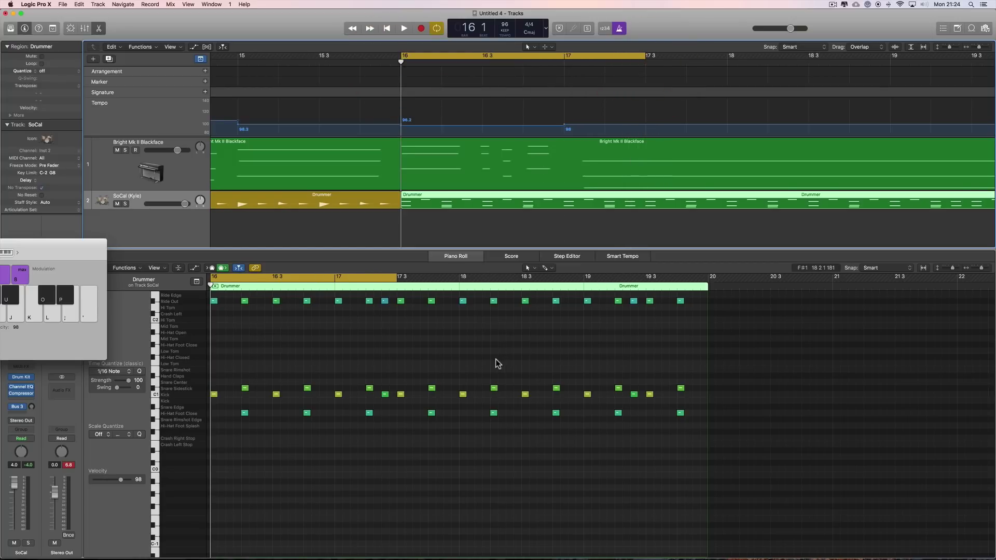
{"action": "scroll", "coordinate": [495, 363], "scroll_direction": "up", "scroll_amount": 3}
{"action": "key", "text": "space"}
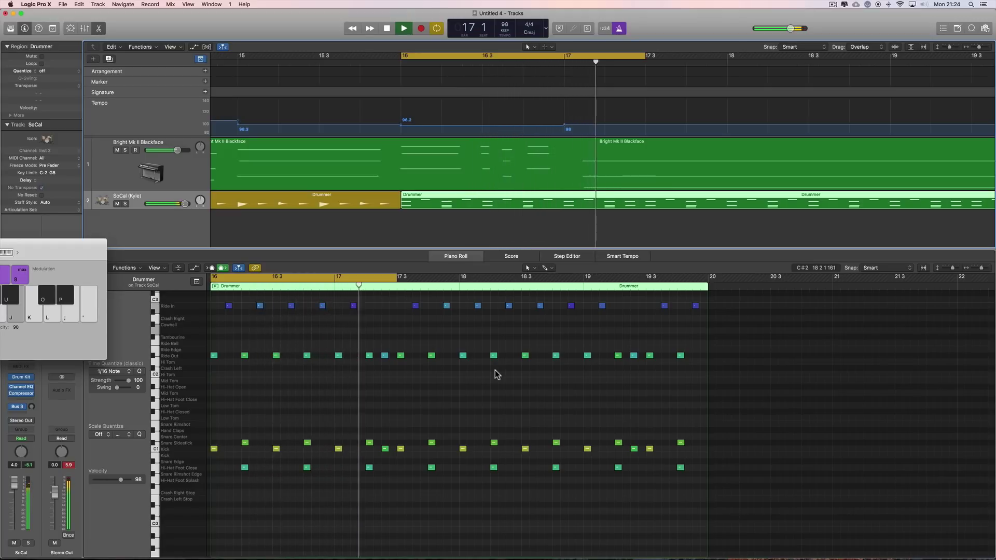
{"action": "key", "text": "space"}
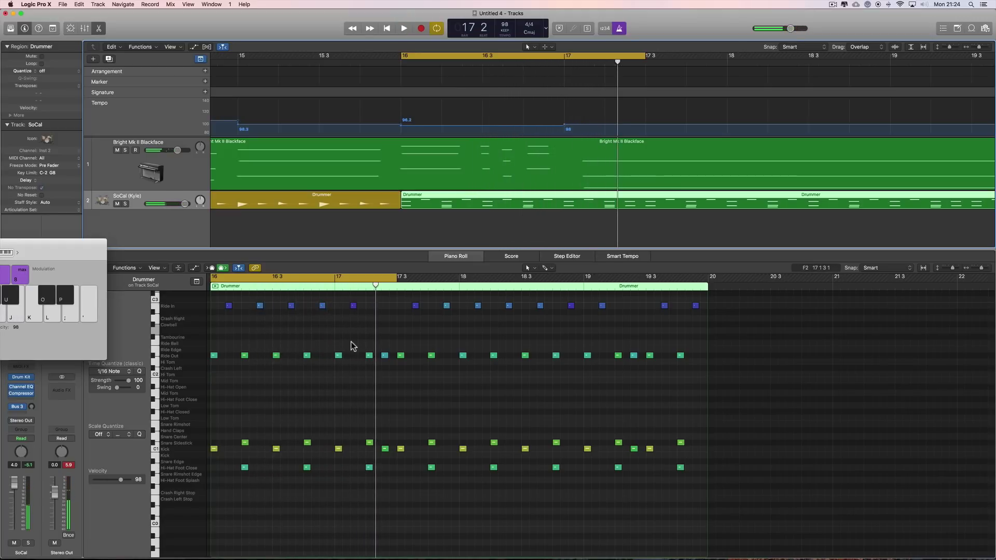
{"action": "left_click", "coordinate": [328, 282]}
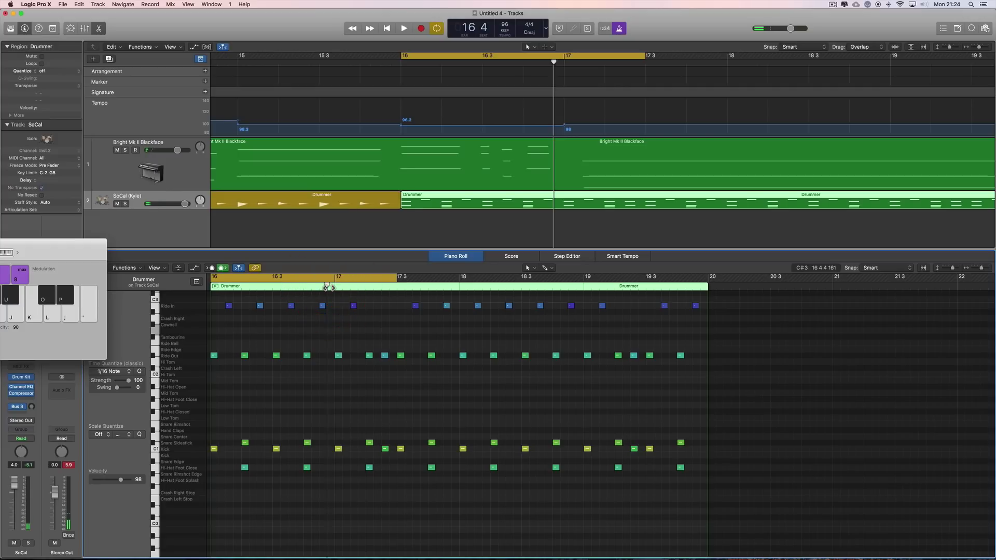
{"action": "key", "text": "space"}
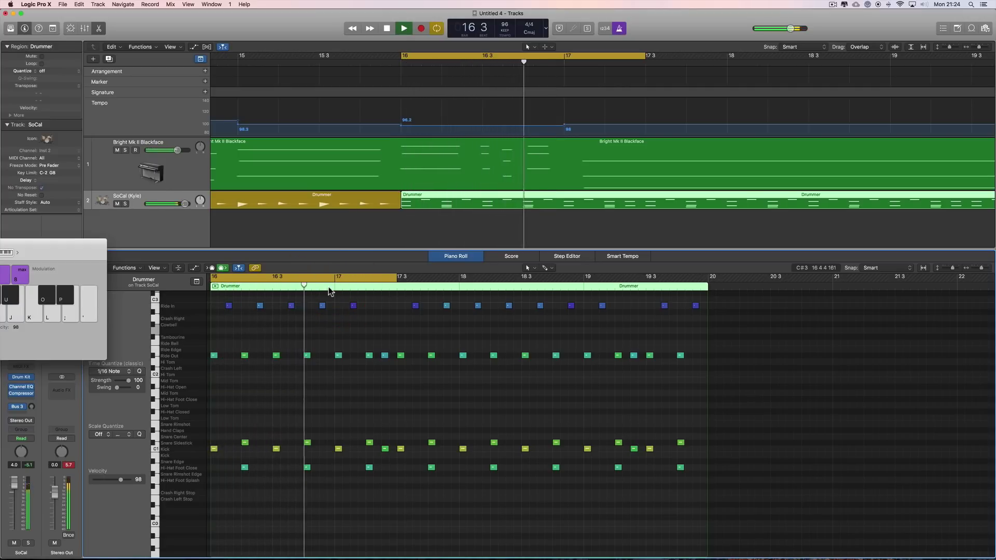
{"action": "key", "text": "space"}
Marquee-select and delete the 41 drum notes after the bar 17 downbeat.
{"action": "left_click", "coordinate": [353, 306]}
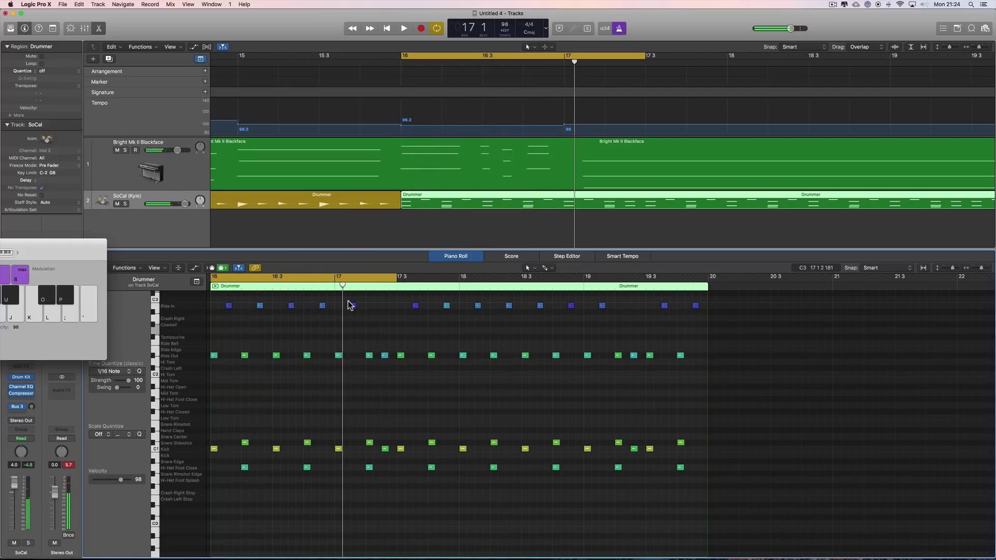
{"action": "left_click_drag", "start_coordinate": [349, 300], "coordinate": [699, 479]}
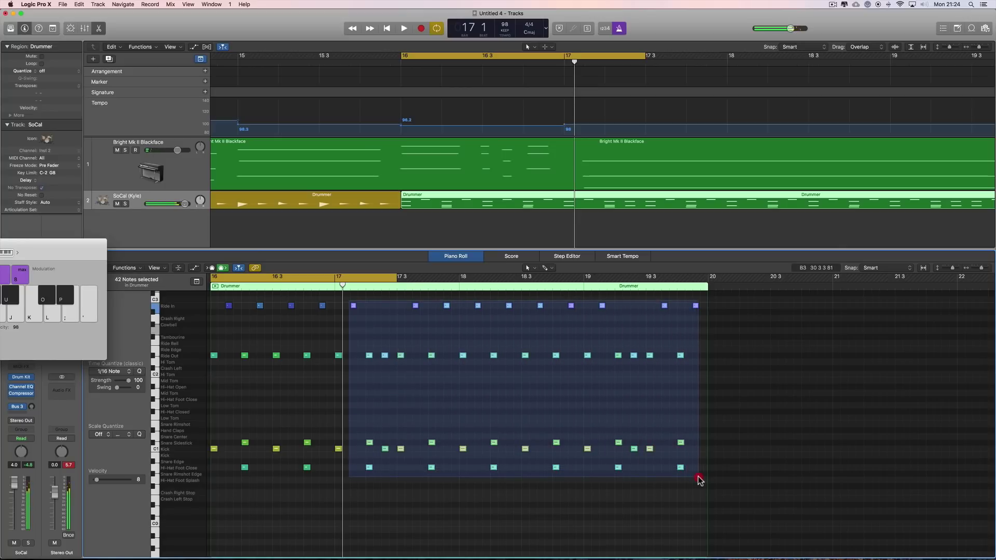
{"action": "left_click", "coordinate": [360, 304]}
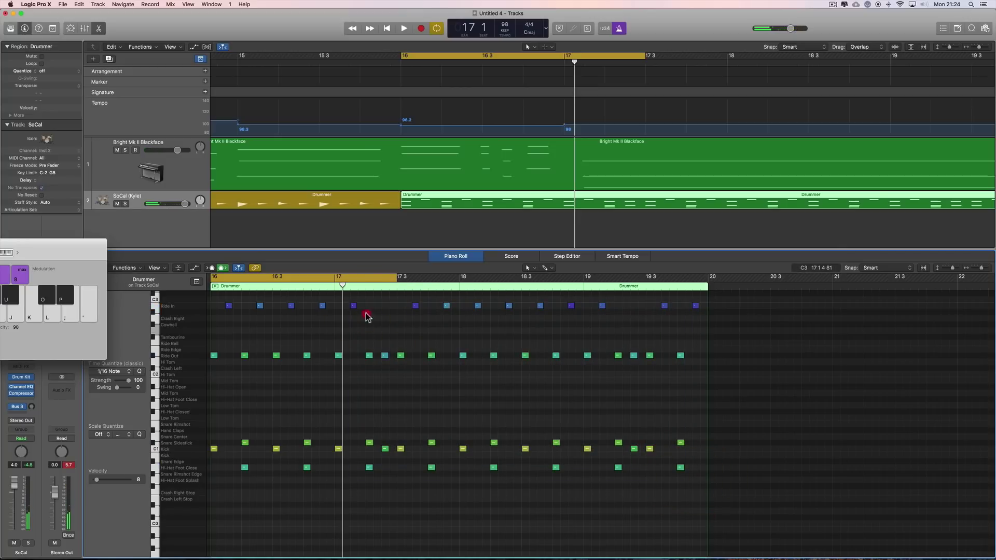
{"action": "left_click_drag", "start_coordinate": [368, 317], "coordinate": [700, 506]}
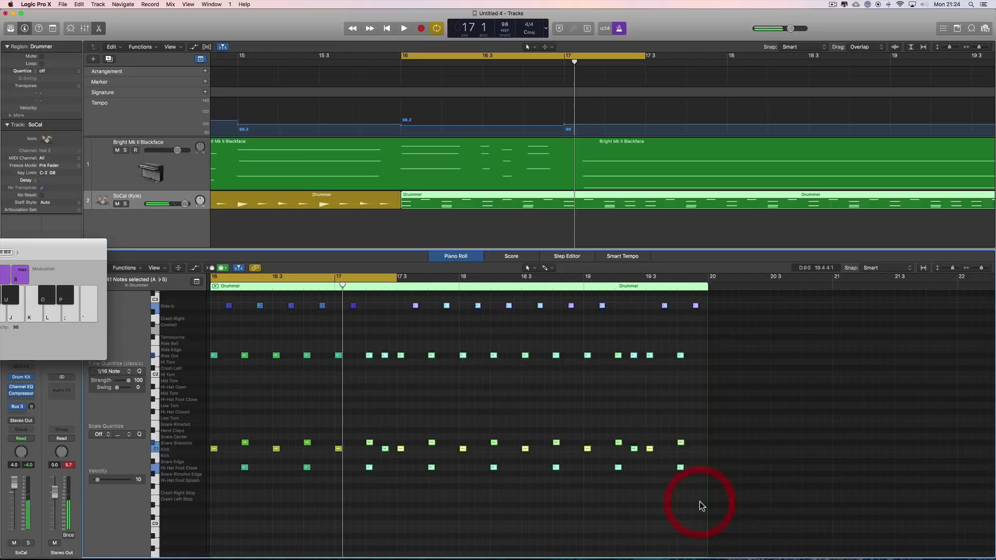
{"action": "key", "text": "Delete"}
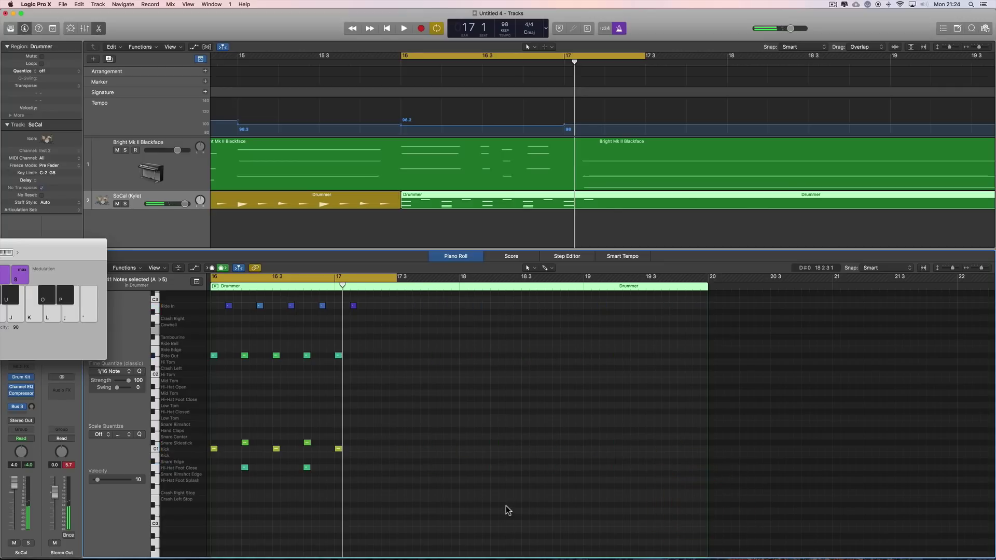
Zoom the piano roll and tracks area in, and place the playhead at 16 4.
{"action": "left_click", "coordinate": [989, 270]}
{"action": "scroll", "coordinate": [598, 414], "scroll_direction": "left", "scroll_amount": 5}
{"action": "scroll", "coordinate": [597, 414], "scroll_direction": "right", "scroll_amount": 3}
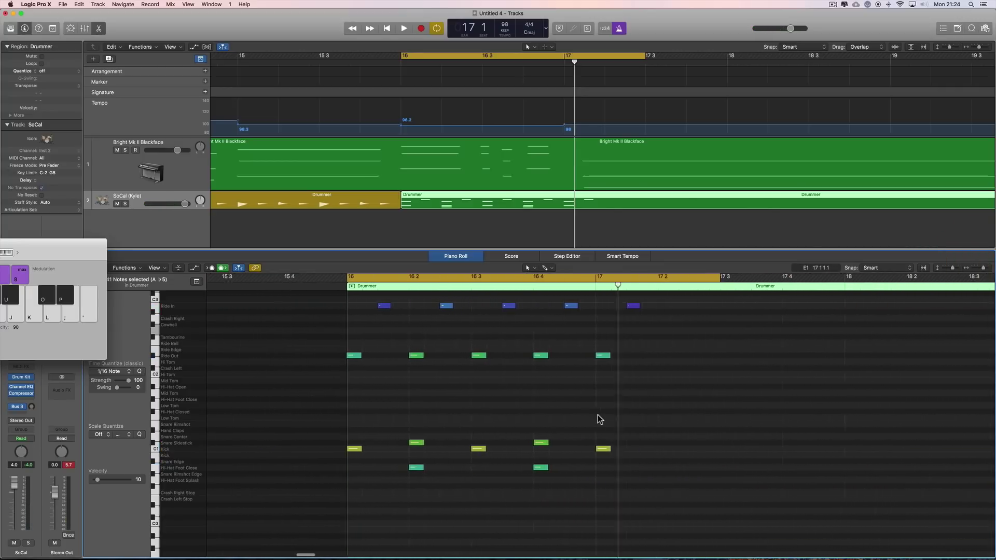
{"action": "scroll", "coordinate": [538, 400], "scroll_direction": "right", "scroll_amount": 3}
{"action": "scroll", "coordinate": [537, 400], "scroll_direction": "down", "scroll_amount": 1}
{"action": "scroll", "coordinate": [533, 394], "scroll_direction": "up", "scroll_amount": 4}
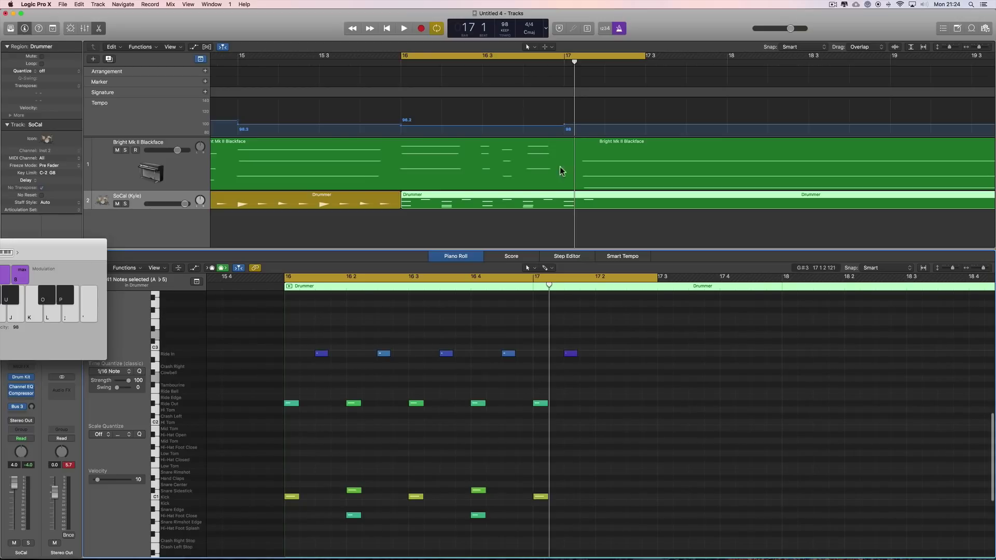
{"action": "left_click", "coordinate": [501, 65]}
{"action": "left_click", "coordinate": [502, 64]}
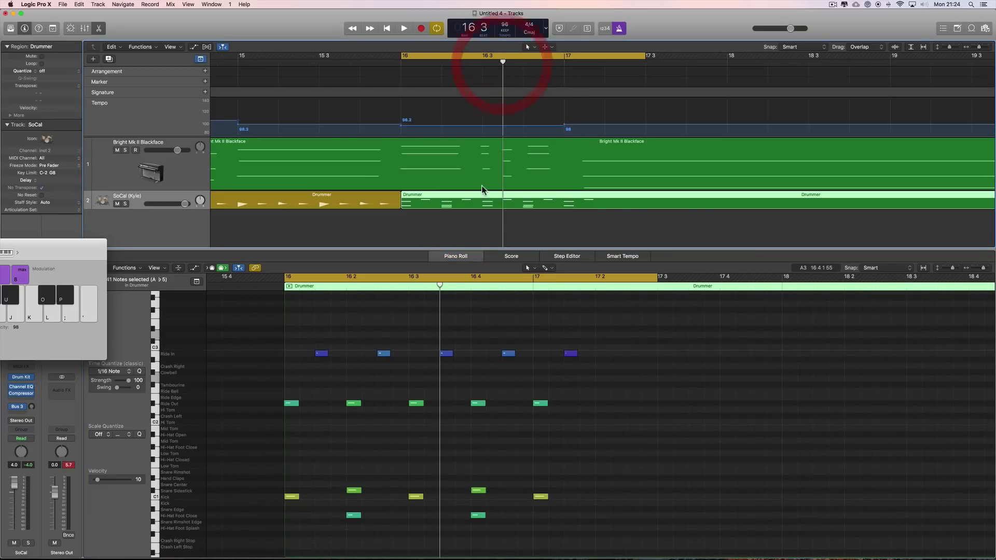
{"action": "left_click", "coordinate": [982, 47]}
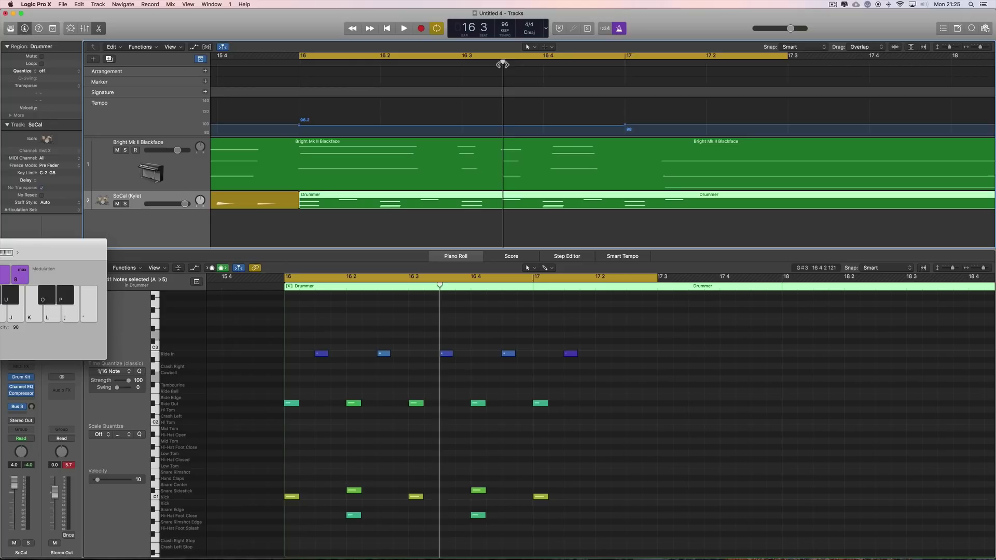
{"action": "left_click_drag", "start_coordinate": [502, 64], "coordinate": [550, 66]}
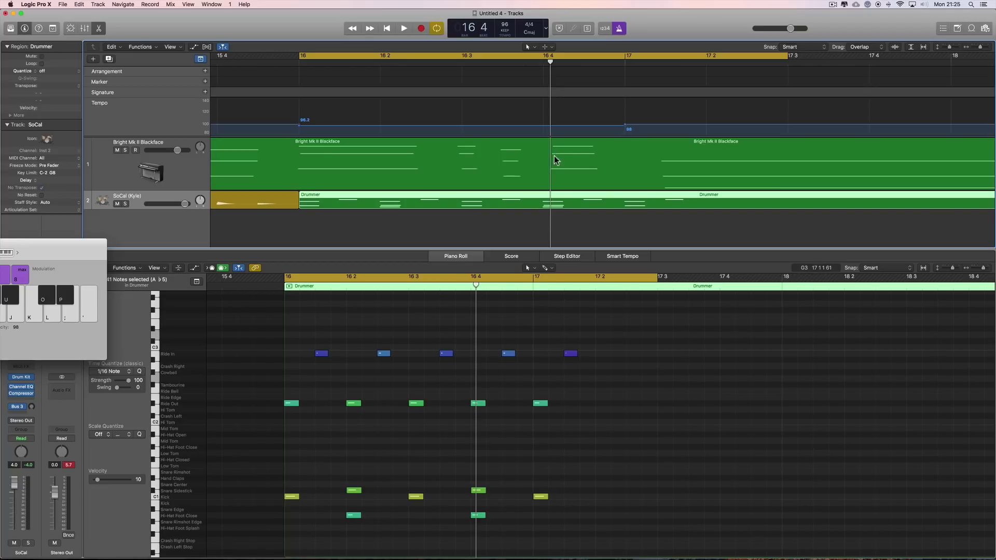
Select the two drum notes at 16 4 and shorten the last Ride In note.
{"action": "left_click_drag", "start_coordinate": [978, 47], "coordinate": [983, 47]}
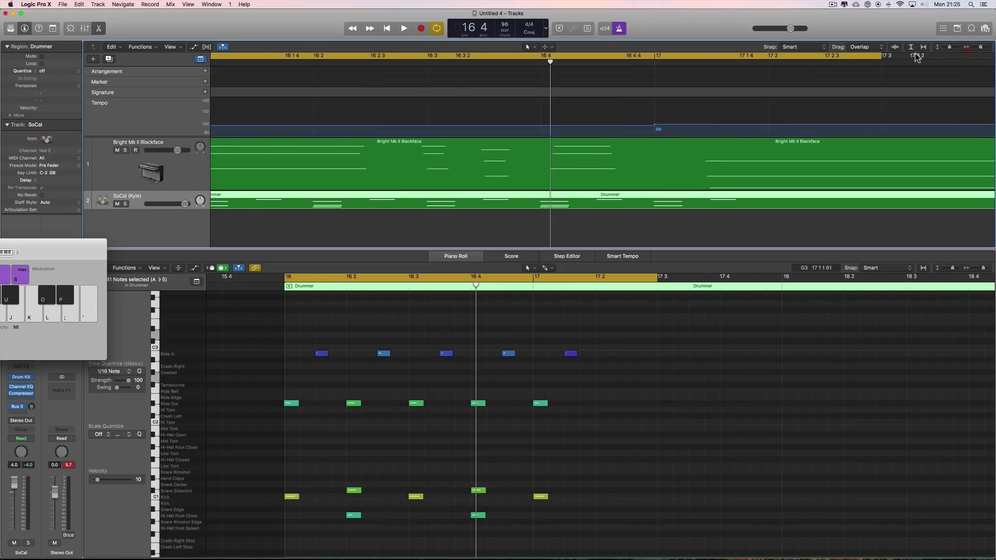
{"action": "left_click_drag", "start_coordinate": [551, 63], "coordinate": [550, 64]}
{"action": "left_click_drag", "start_coordinate": [465, 387], "coordinate": [486, 516]}
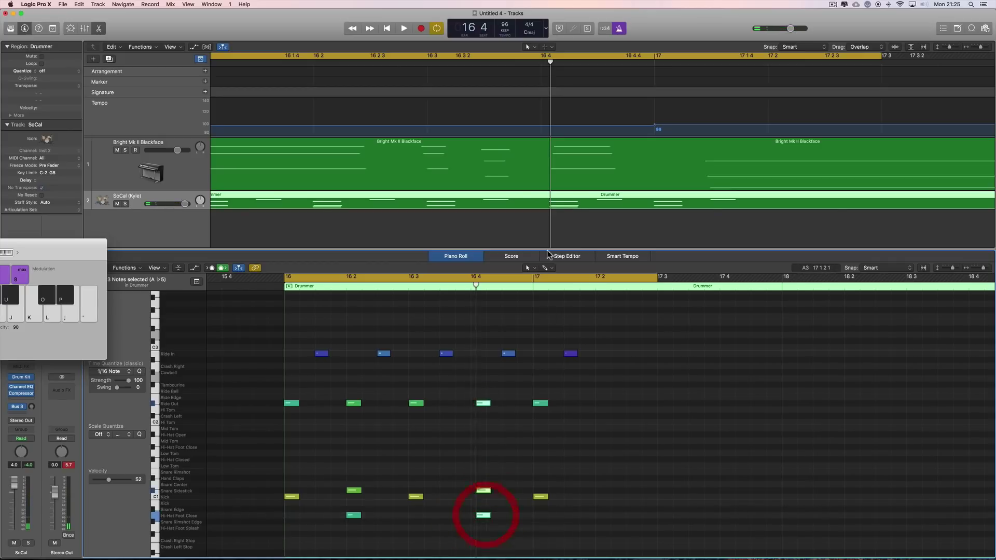
{"action": "left_click_drag", "start_coordinate": [550, 62], "coordinate": [705, 75]}
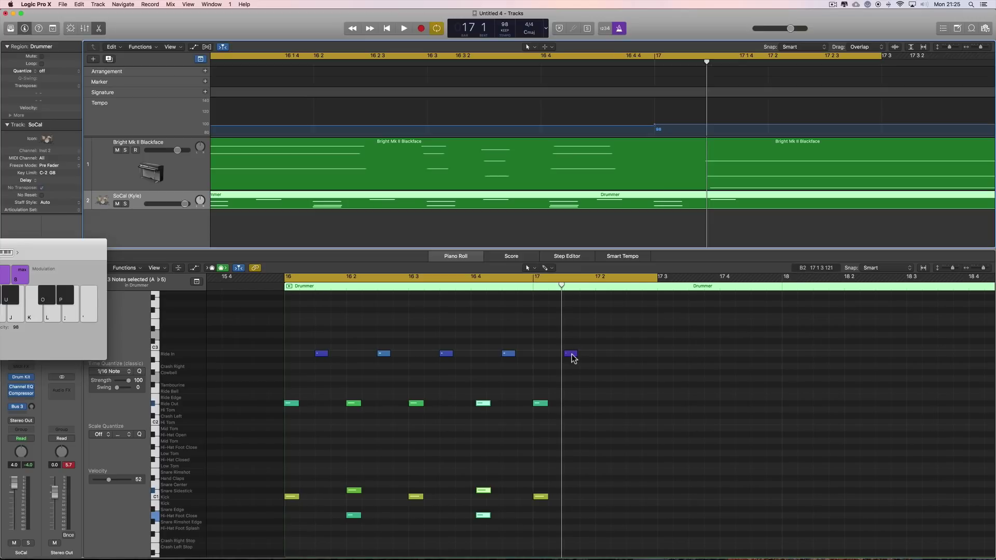
{"action": "left_click_drag", "start_coordinate": [573, 358], "coordinate": [569, 356]}
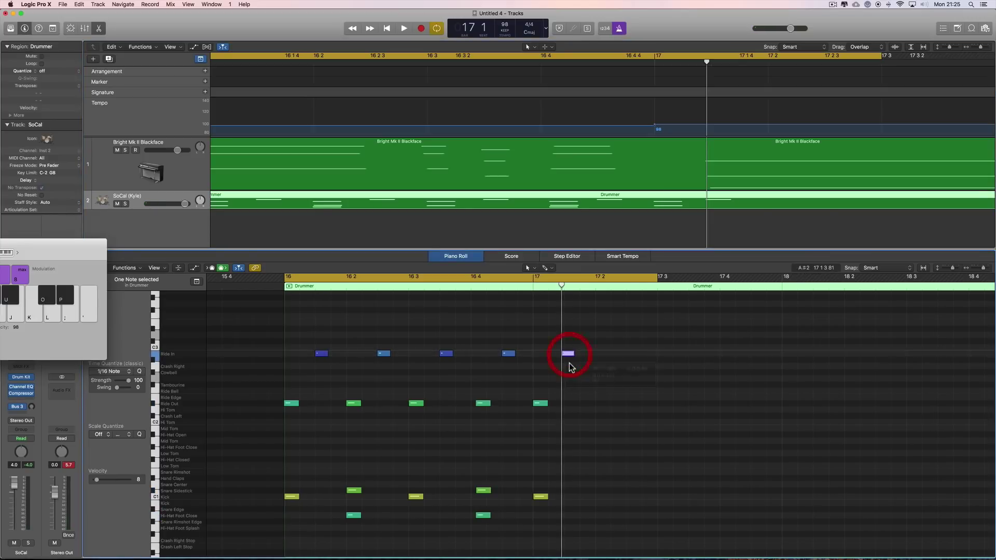
Adjust the bar-17 Kick and Ride Out notes while playing back from bar 16.
{"action": "left_click", "coordinate": [541, 497]}
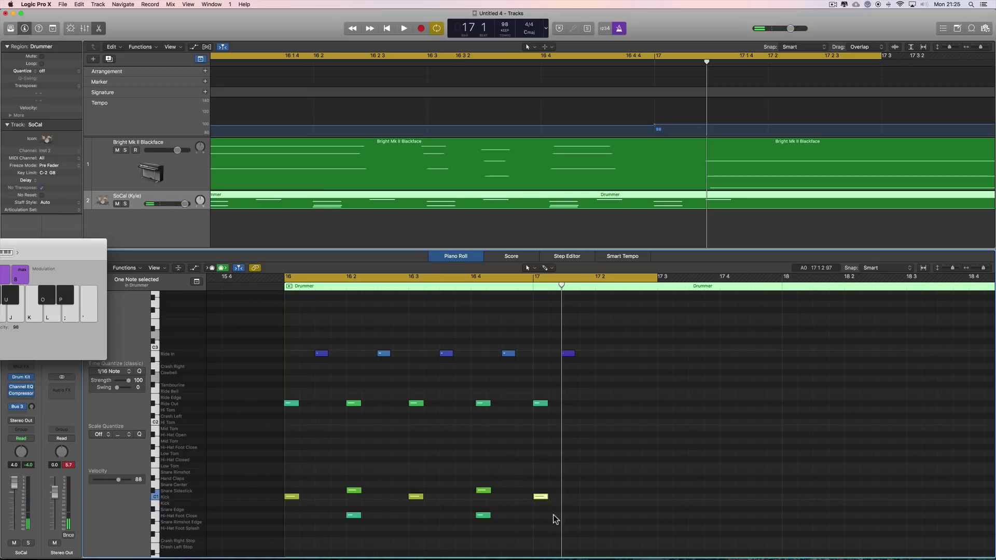
{"action": "key", "text": "space"}
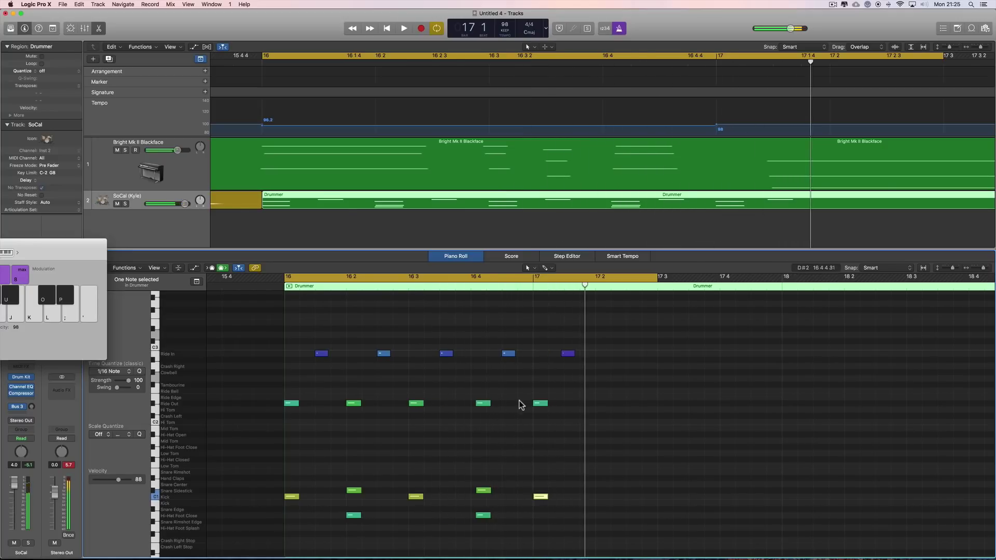
{"action": "left_click_drag", "start_coordinate": [528, 398], "coordinate": [567, 498]}
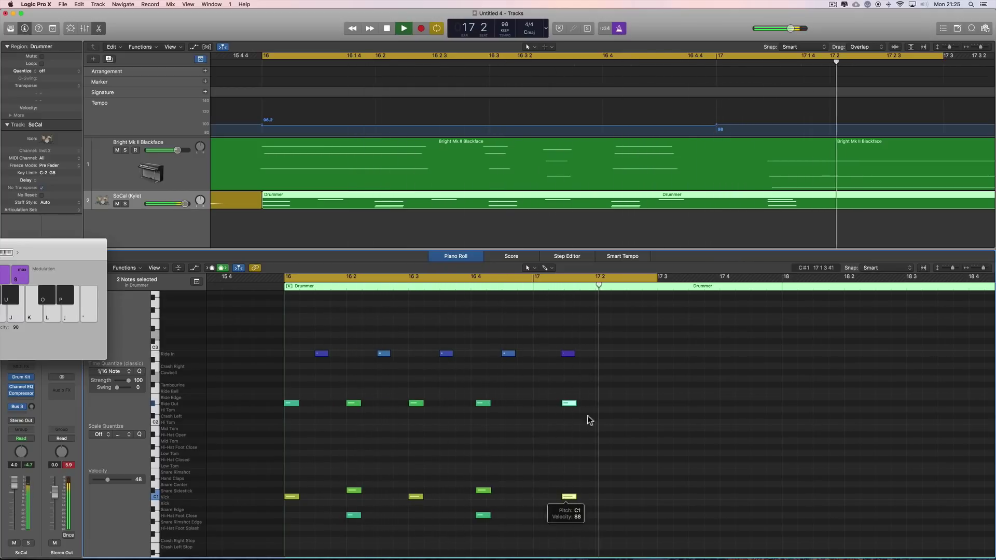
{"action": "key", "text": "space"}
Turn off the metronome click and cycle looping, auditioning the result.
{"action": "left_click", "coordinate": [617, 29]}
{"action": "key", "text": "space"}
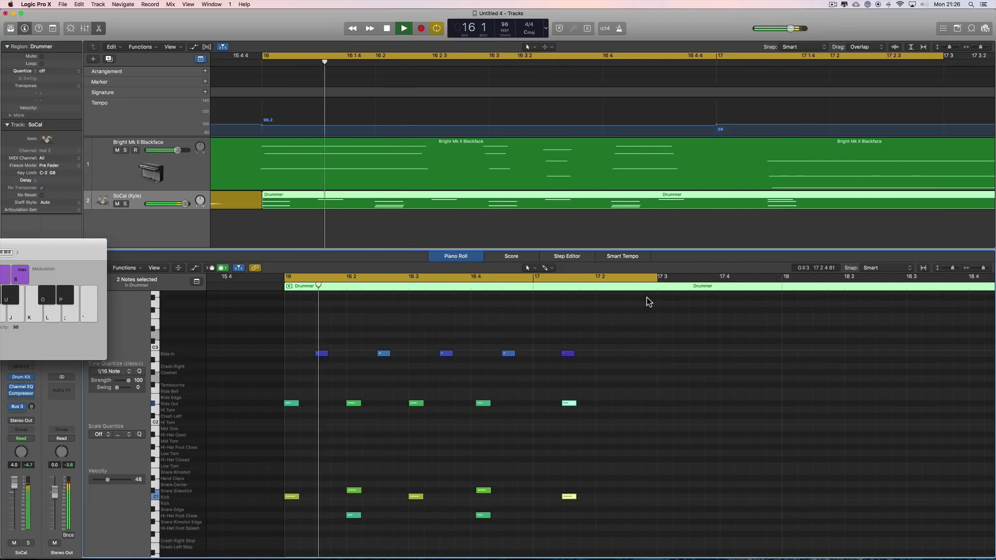
{"action": "left_click", "coordinate": [637, 279]}
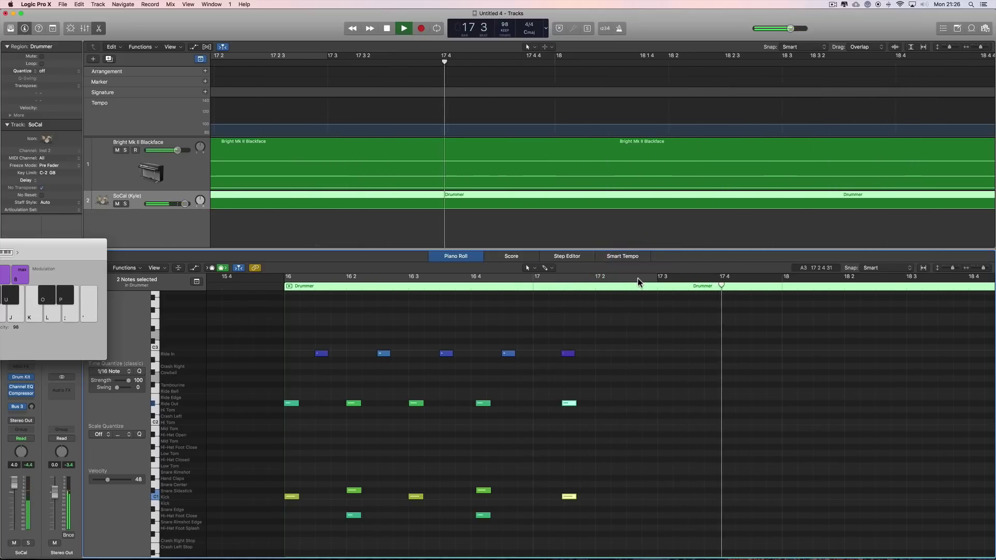
{"action": "key", "text": "space"}
With the Pencil, place two Mid Tom notes at 16 4 and near 17 1.
{"action": "key", "text": "t"}
{"action": "key", "text": "p"}
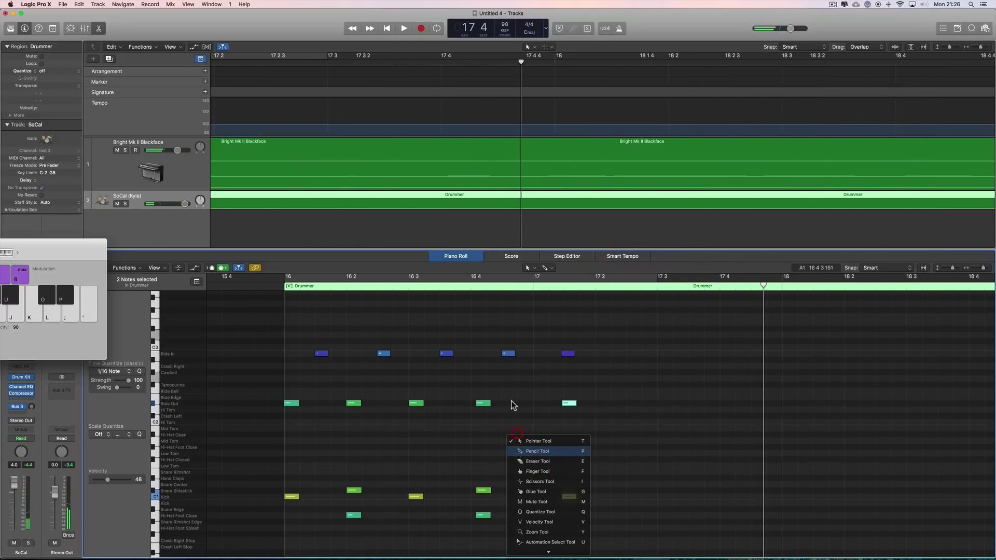
{"action": "left_click_drag", "start_coordinate": [510, 387], "coordinate": [512, 429]}
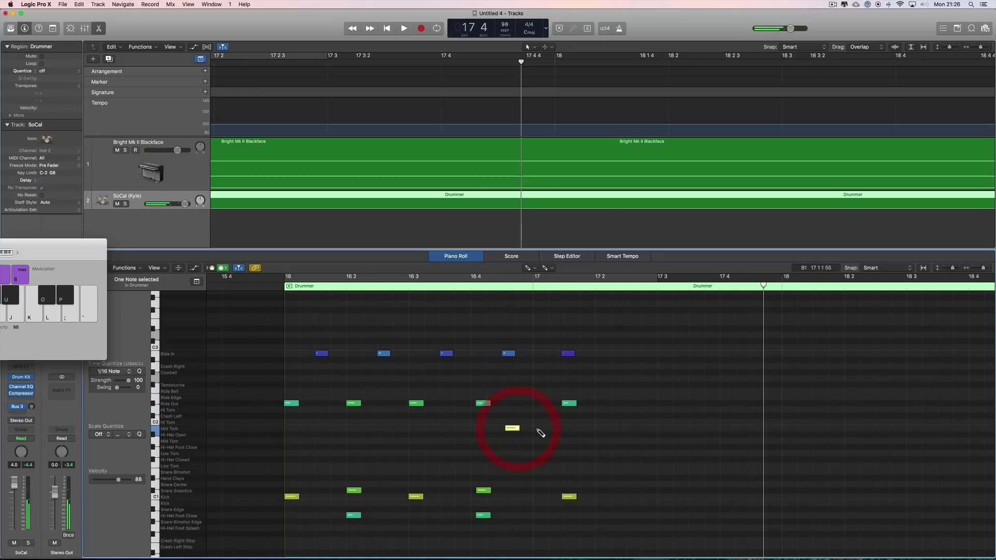
{"action": "left_click", "coordinate": [535, 429]}
{"action": "right_click", "coordinate": [545, 432]}
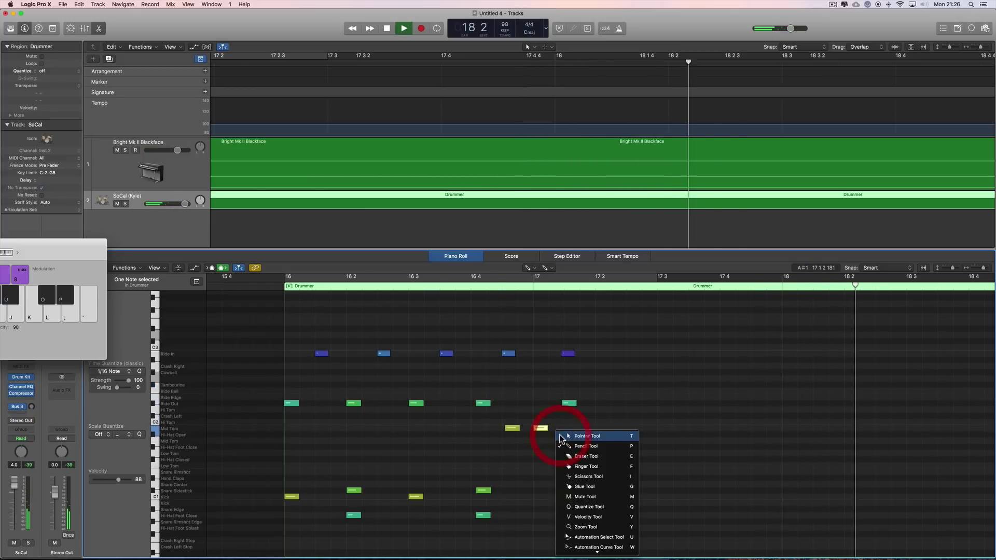
{"action": "left_click", "coordinate": [506, 391]}
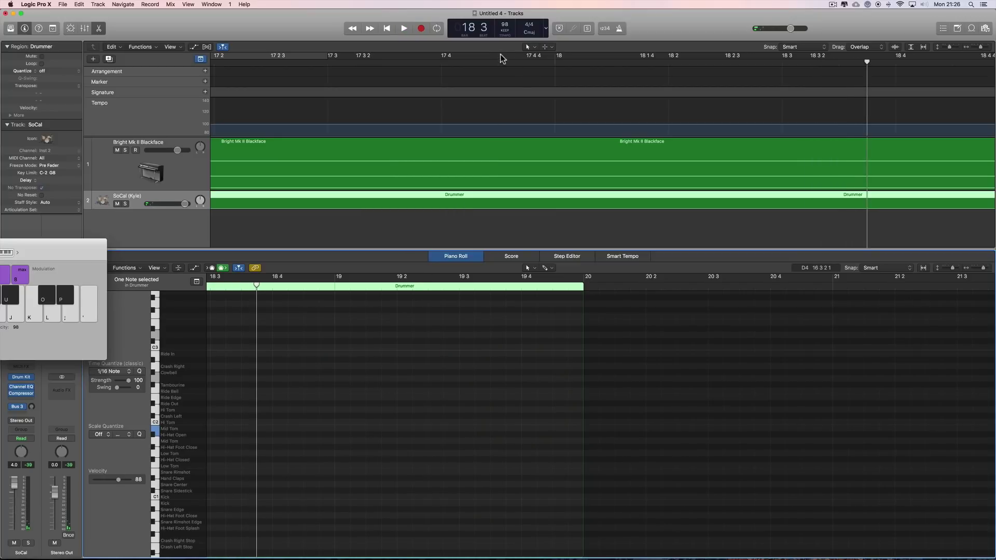
Re-enable the bars 16–17 cycle, move a Mid Tom note earlier and Ride In to 16 4 3.
{"action": "left_click", "coordinate": [328, 55]}
{"action": "key", "text": "space"}
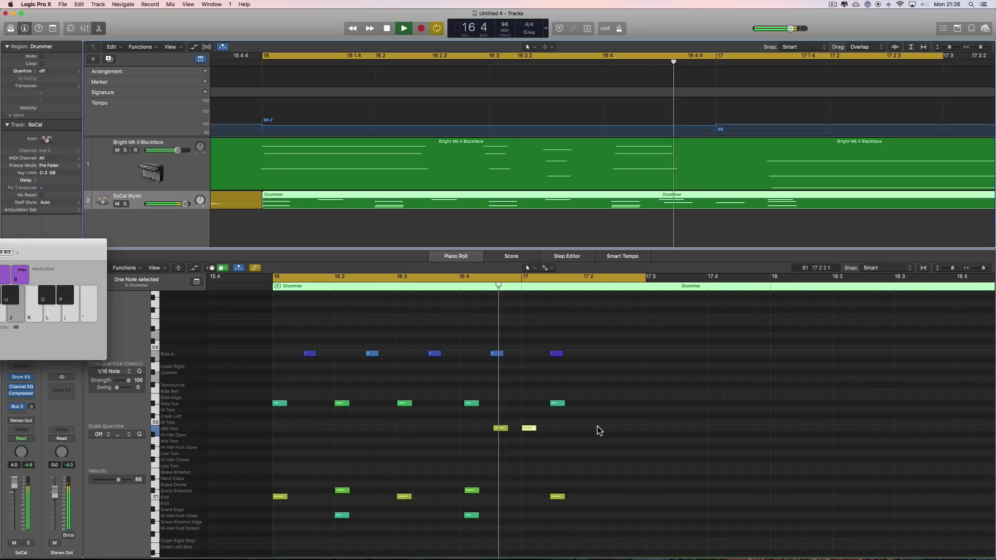
{"action": "key", "text": "space"}
{"action": "mouse_move", "coordinate": [501, 428]}
{"action": "left_mouse_down"}
{"action": "mouse_move", "coordinate": [472, 431]}
{"action": "mouse_move", "coordinate": [511, 429]}
{"action": "mouse_move", "coordinate": [499, 429]}
{"action": "left_mouse_up"}
{"action": "left_click", "coordinate": [497, 354]}
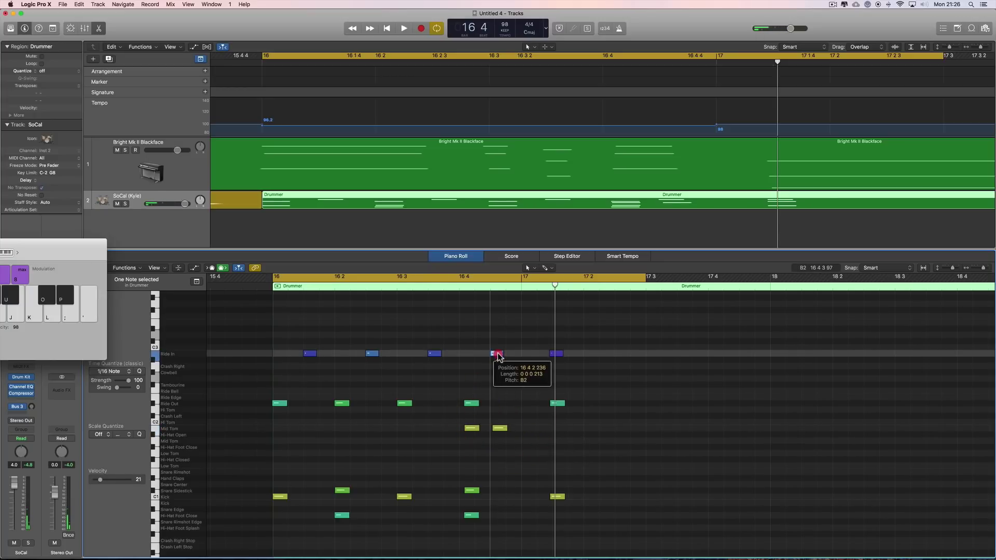
{"action": "left_click_drag", "start_coordinate": [497, 355], "coordinate": [499, 353]}
Audition the fill and nudge the Mid Tom and Ride In notes slightly later.
{"action": "key", "text": "space"}
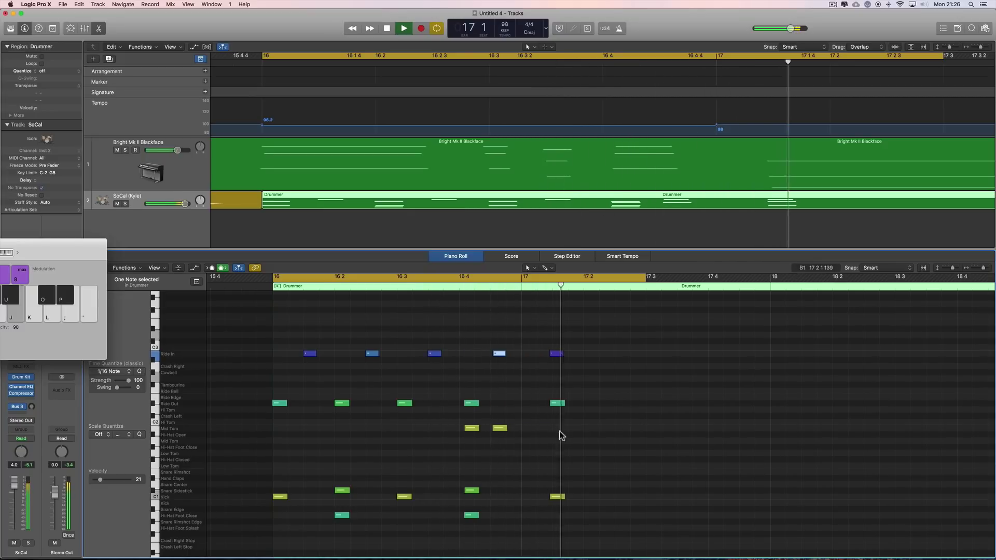
{"action": "key", "text": "space"}
{"action": "left_click_drag", "start_coordinate": [499, 428], "coordinate": [506, 428]}
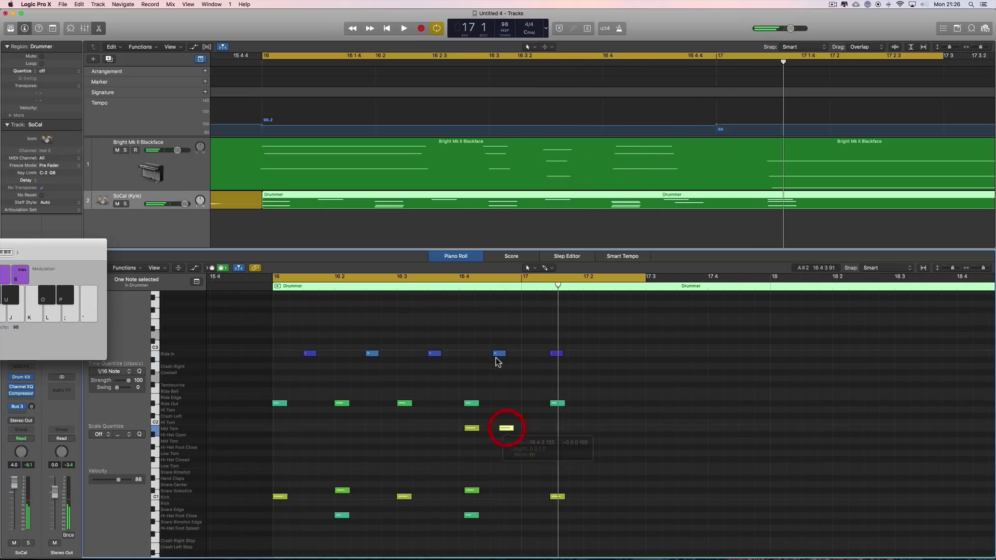
{"action": "left_click_drag", "start_coordinate": [501, 357], "coordinate": [506, 356]}
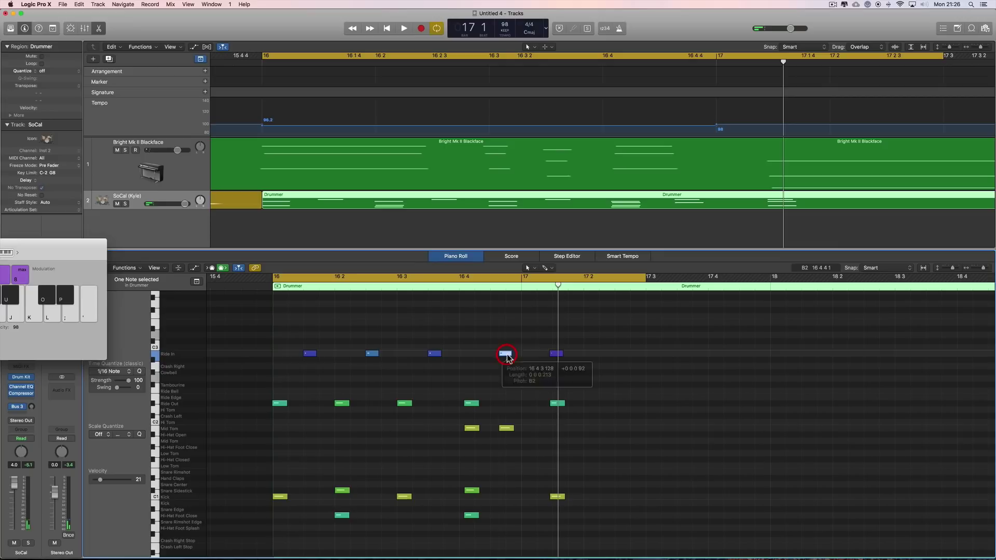
{"action": "key", "text": "space"}
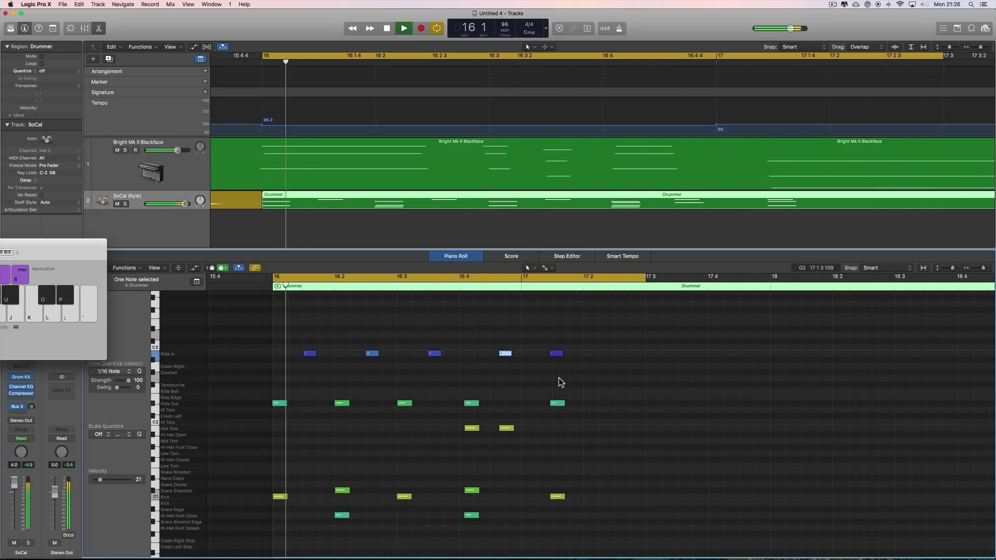
Turn cycle looping off and play back from bar 15 beat 4.
{"action": "key", "text": "space"}
{"action": "left_click", "coordinate": [382, 279]}
{"action": "left_click", "coordinate": [233, 282]}
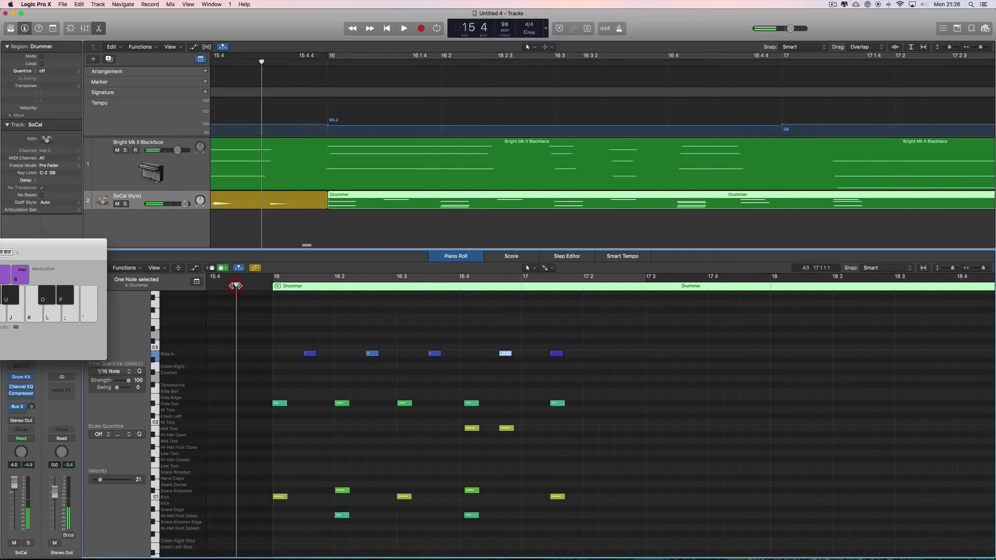
{"action": "key", "text": "space"}
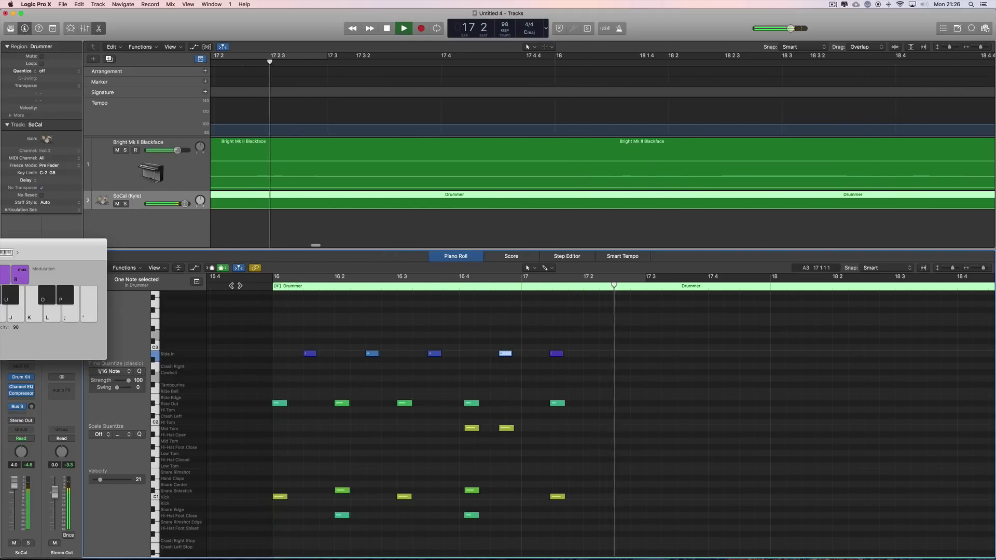
{"action": "key", "text": "space"}
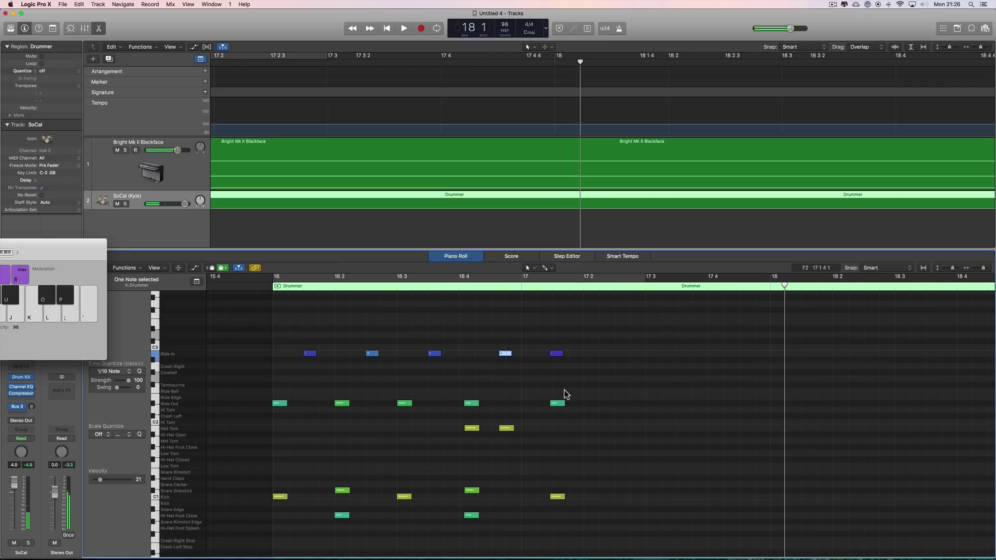
Draw a crash note on the Crash Right row with the Pencil and audition it.
{"action": "key", "text": "t"}
{"action": "left_click", "coordinate": [573, 396]}
{"action": "left_click_drag", "start_coordinate": [563, 349], "coordinate": [557, 366]}
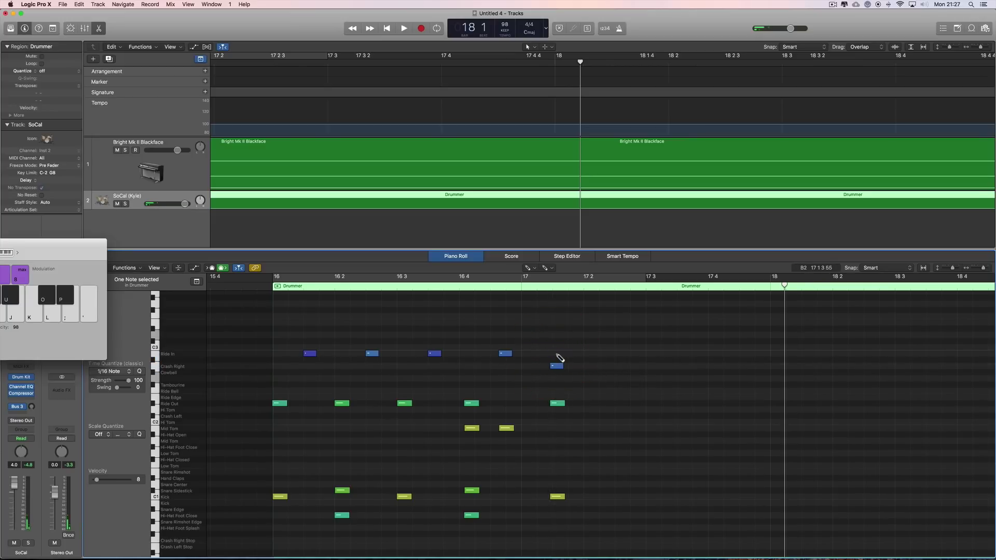
{"action": "key", "text": "space"}
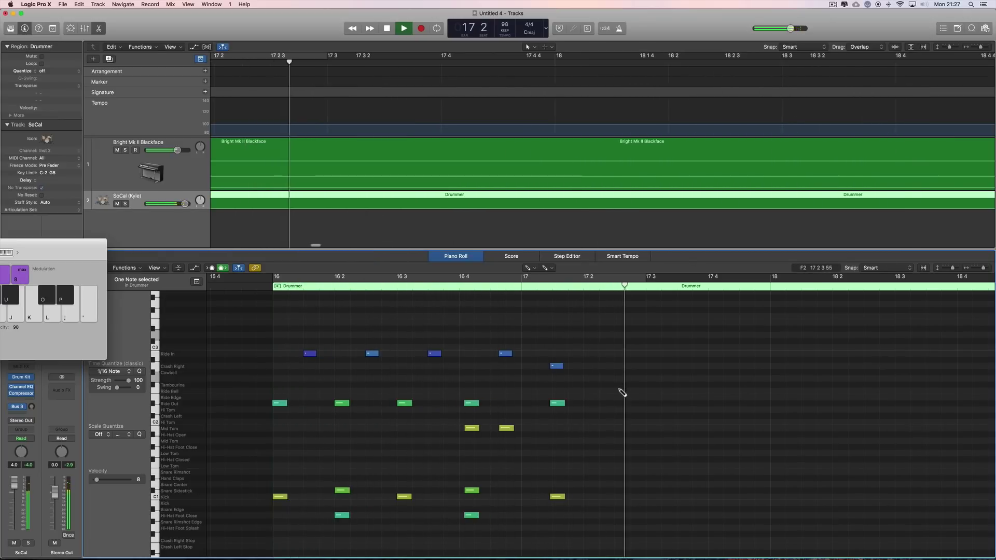
{"action": "key", "text": "space"}
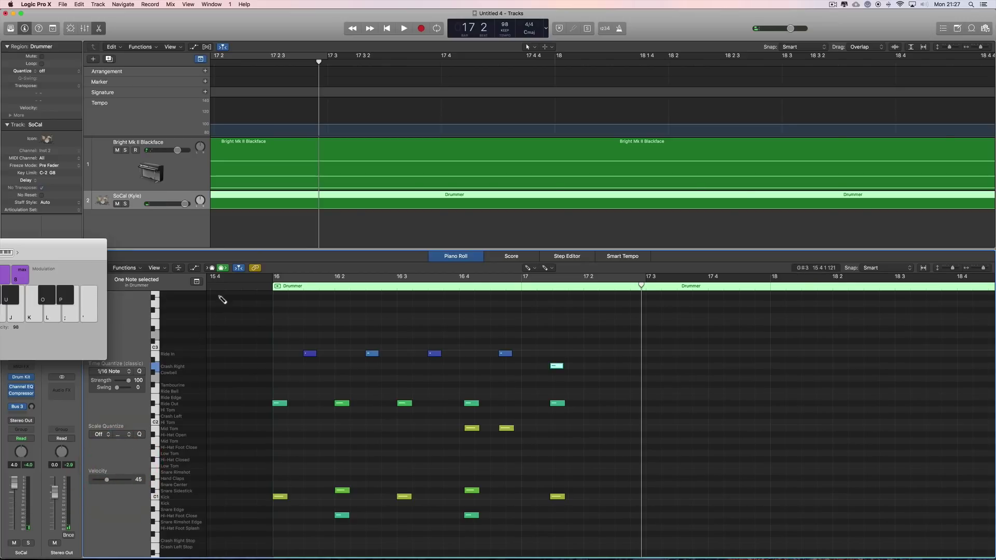
{"action": "key", "text": "space"}
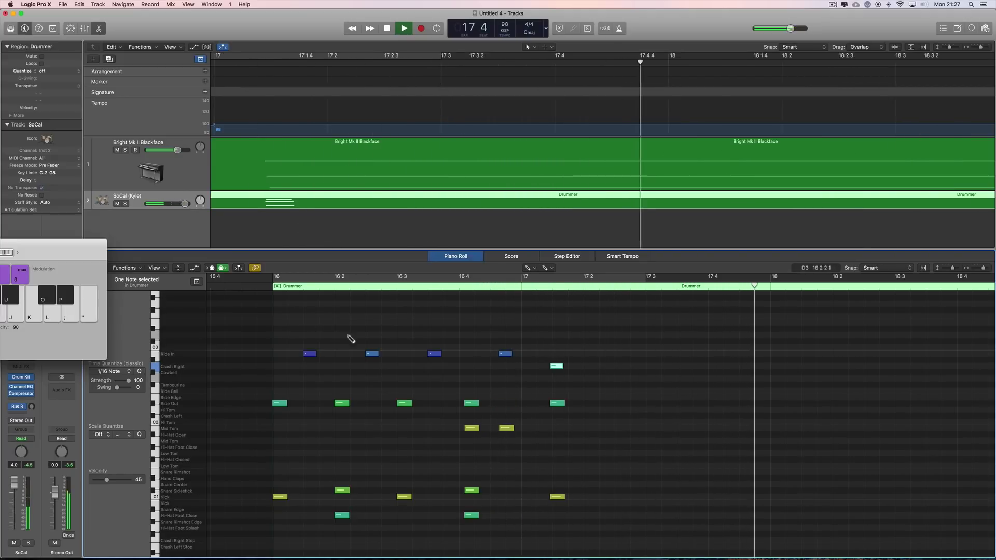
Select the seven notes from Ride In to Hi-Hat Foot Close and replay from before bar 16.
{"action": "right_click", "coordinate": [456, 347]}
{"action": "key", "text": "Escape"}
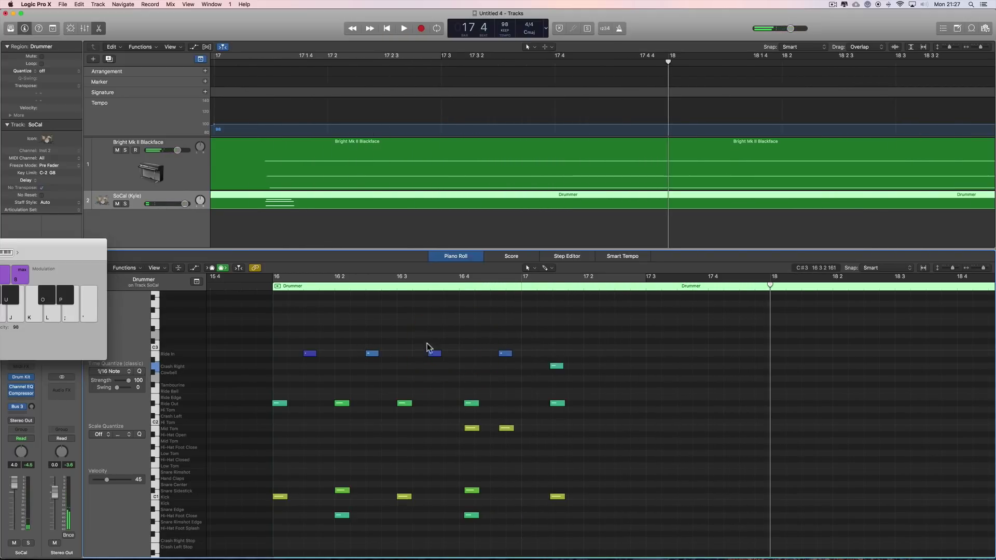
{"action": "left_click_drag", "start_coordinate": [426, 346], "coordinate": [474, 517]}
{"action": "left_click", "coordinate": [472, 516]}
{"action": "double_click", "coordinate": [214, 280]}
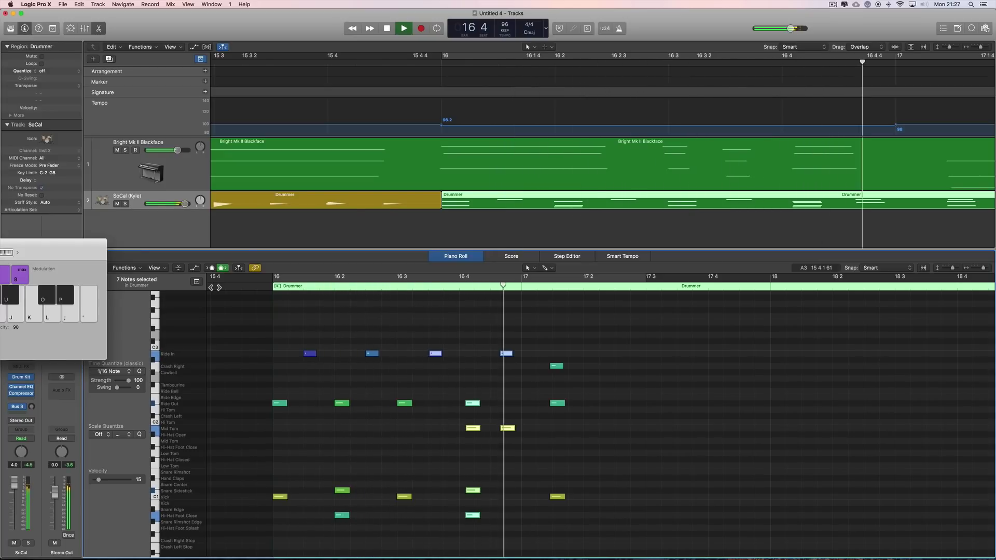
Play from bar 14 beat 4, zooming out to show bars 4 to 27, and stop at bar 19.
{"action": "key", "text": "space"}
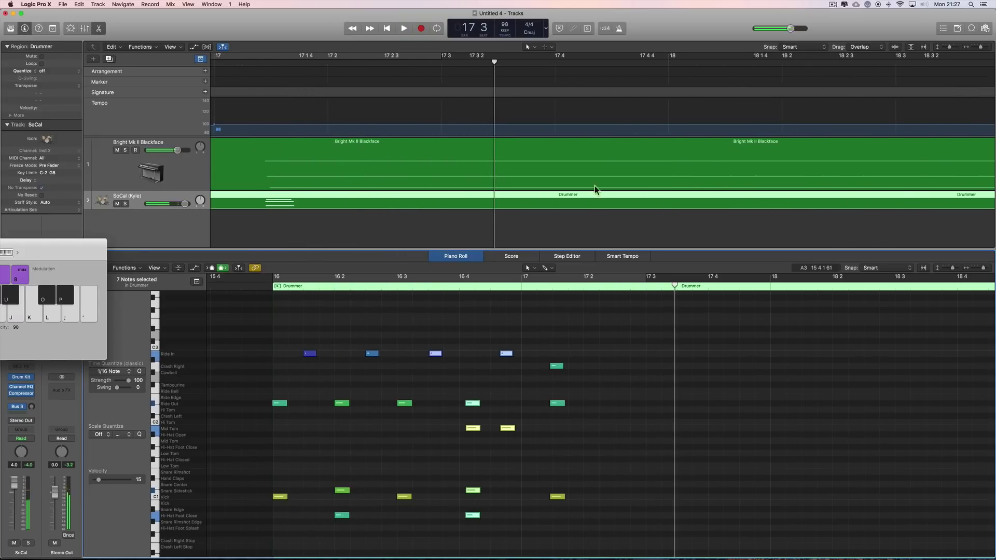
{"action": "left_click_drag", "start_coordinate": [976, 47], "coordinate": [973, 47]}
{"action": "scroll", "coordinate": [418, 191], "scroll_direction": "left", "scroll_amount": 6}
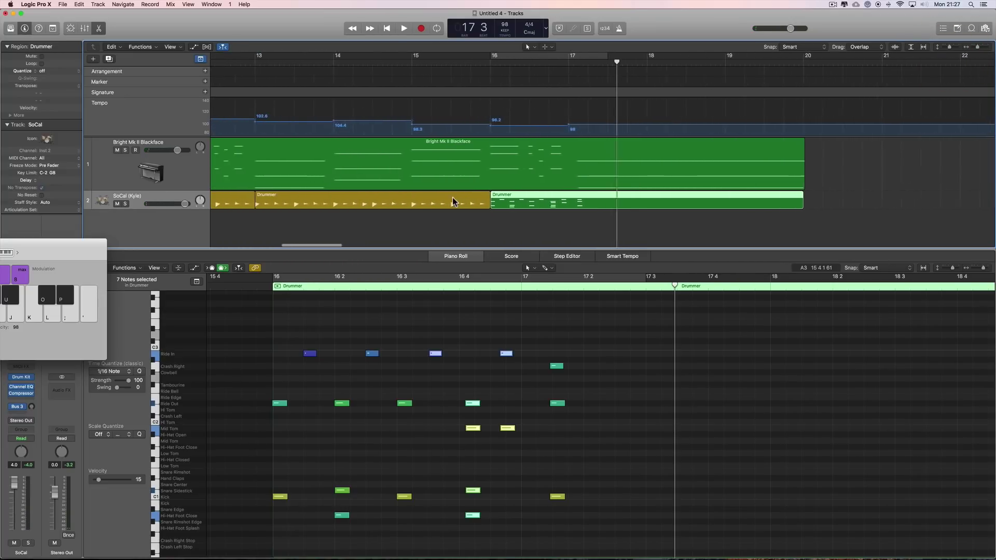
{"action": "left_click", "coordinate": [416, 64]}
{"action": "key", "text": "space"}
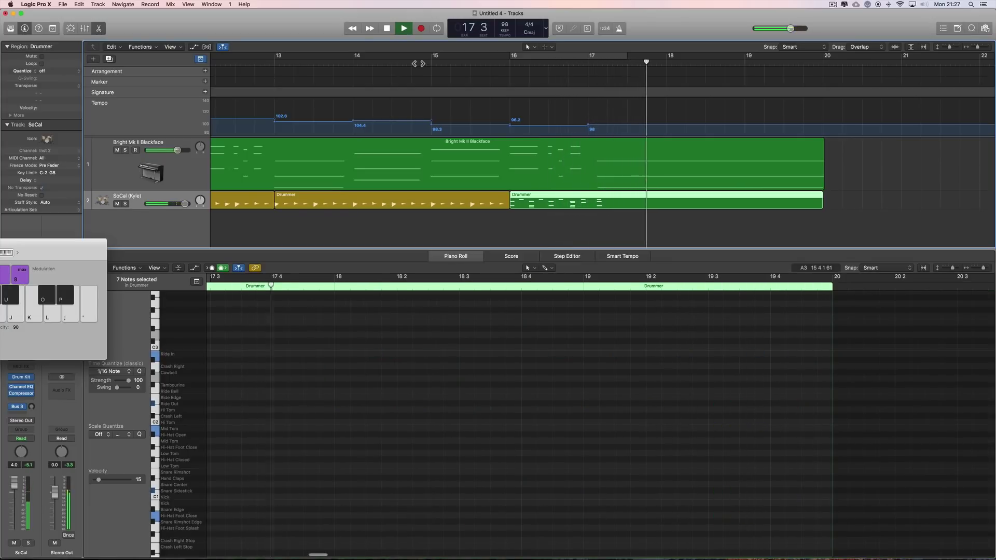
{"action": "left_click_drag", "start_coordinate": [978, 47], "coordinate": [972, 48]}
{"action": "key", "text": "space"}
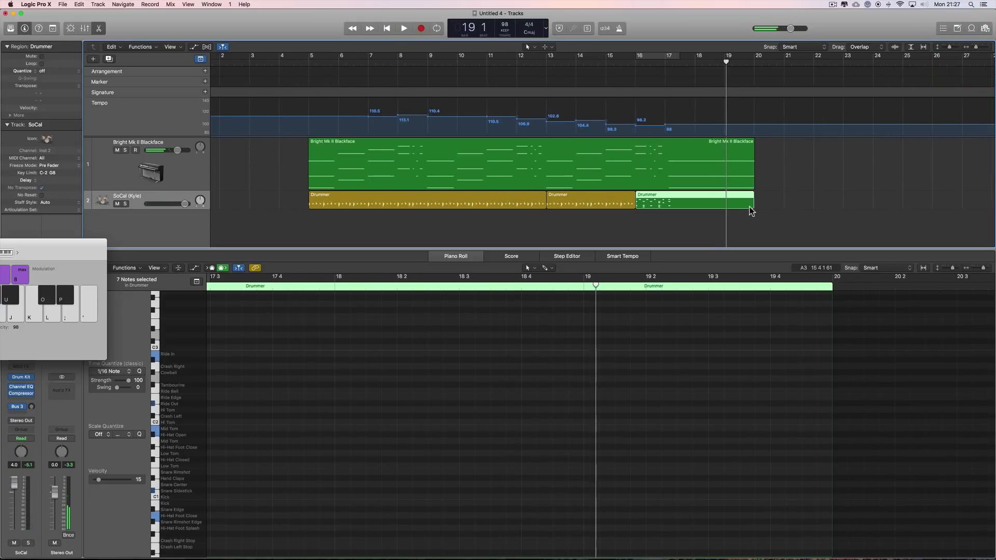
Mute the SoCal drum track and delete the Bright Mk II Blackface piano region.
{"action": "left_click", "coordinate": [118, 204]}
{"action": "left_click", "coordinate": [429, 153]}
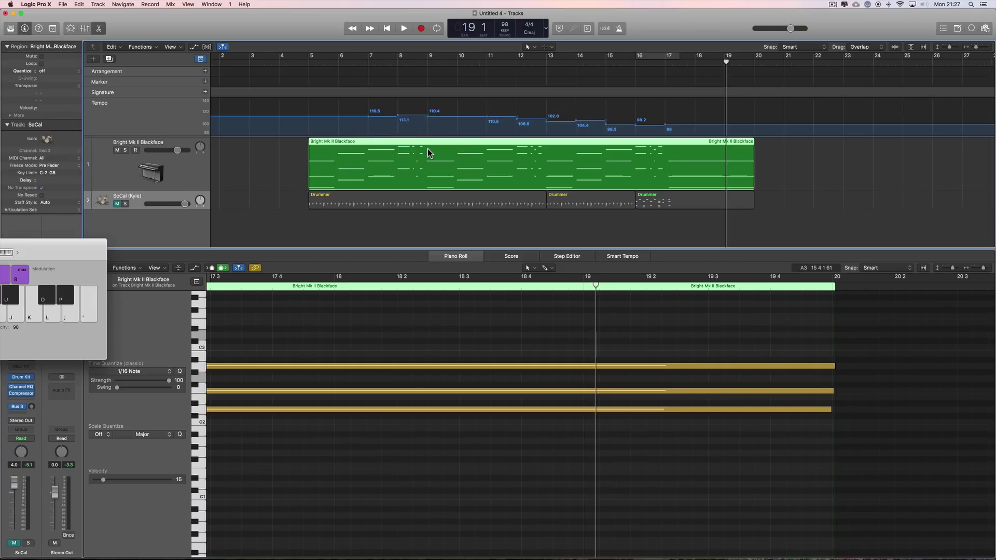
{"action": "key", "text": "Delete"}
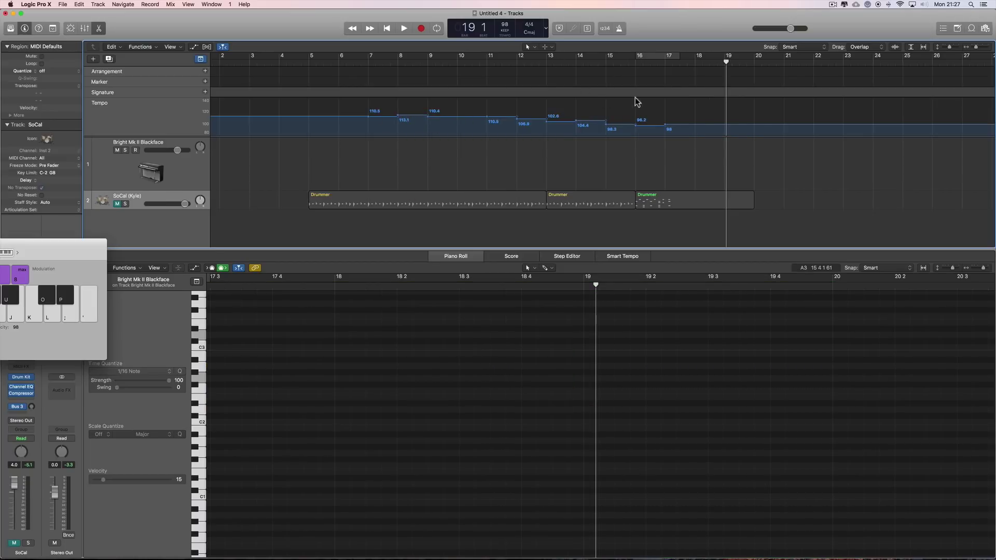
Flatten the tempo track to a single 120 BPM tempo and try recording from bar 4 beat 3.
{"action": "mouse_move", "coordinate": [666, 125]}
{"action": "left_mouse_down"}
{"action": "mouse_move", "coordinate": [173, 121]}
{"action": "mouse_move", "coordinate": [249, 122]}
{"action": "left_mouse_up"}
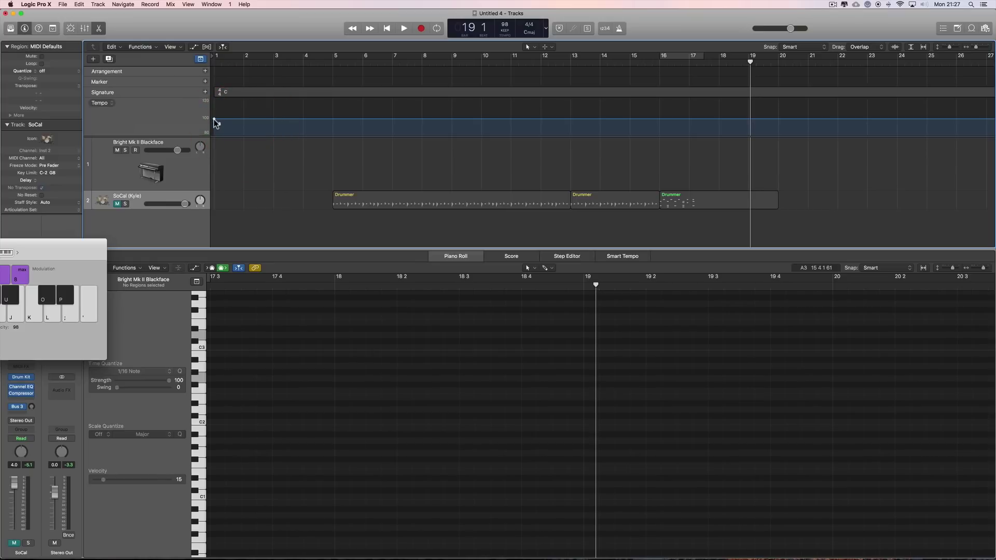
{"action": "left_click", "coordinate": [505, 24]}
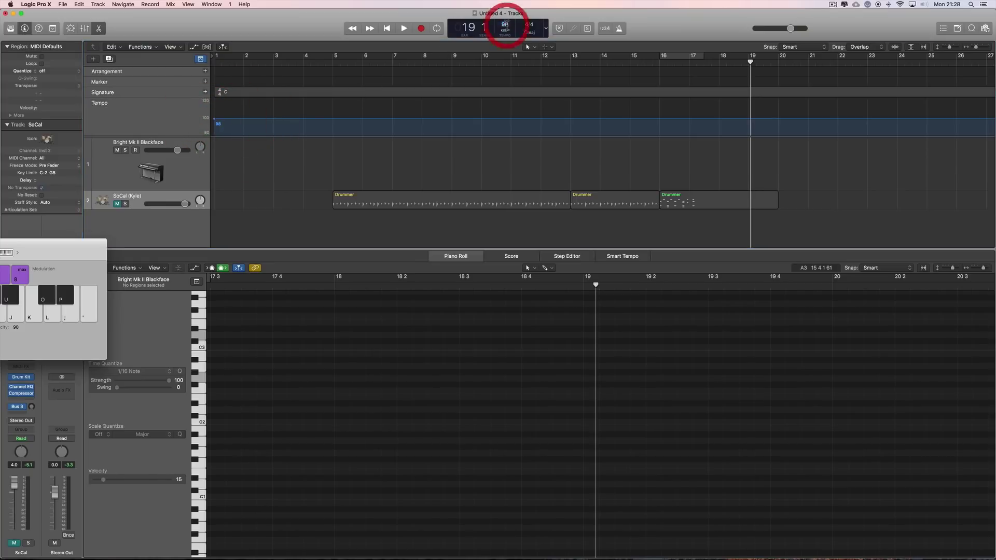
{"action": "key", "text": "Return"}
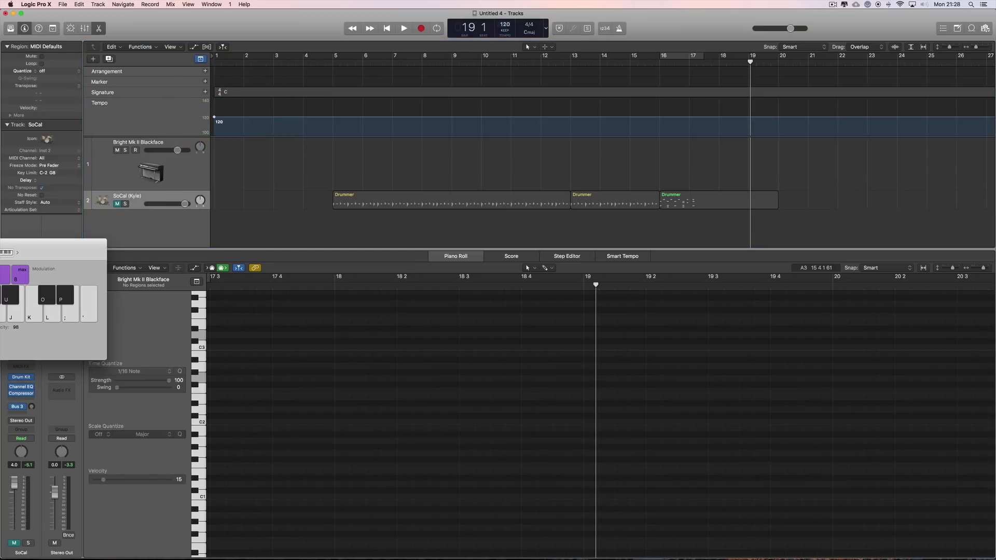
{"action": "left_click", "coordinate": [334, 61]}
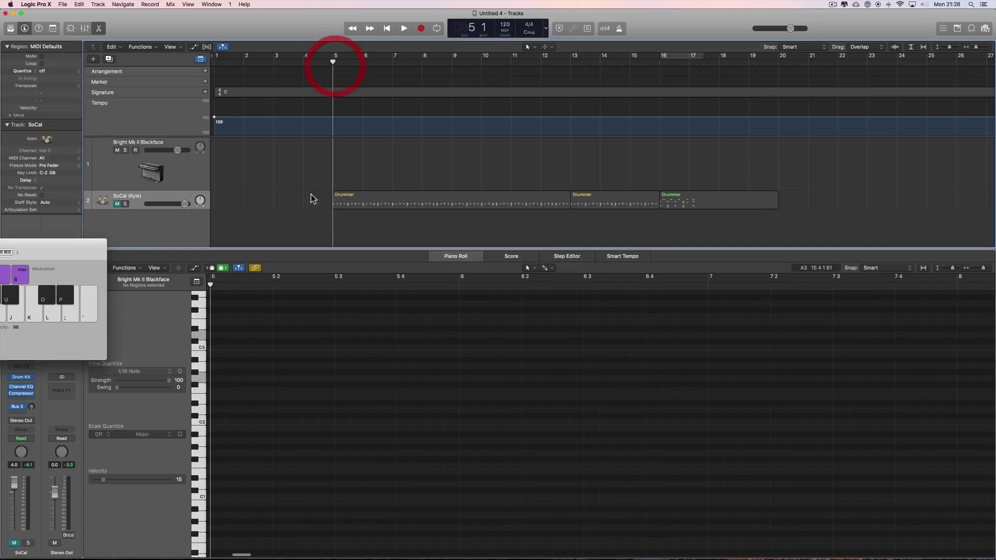
{"action": "left_click", "coordinate": [318, 62]}
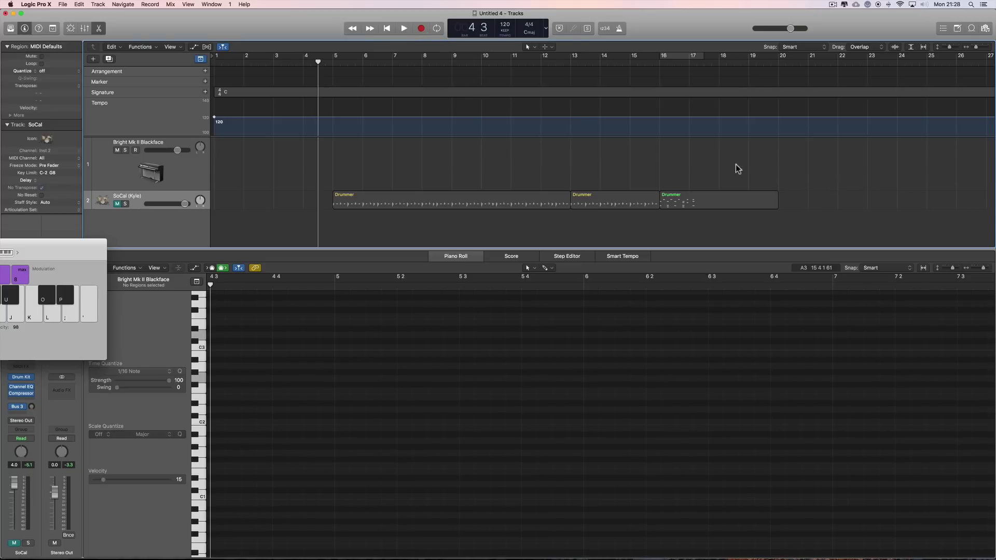
{"action": "left_click", "coordinate": [420, 28]}
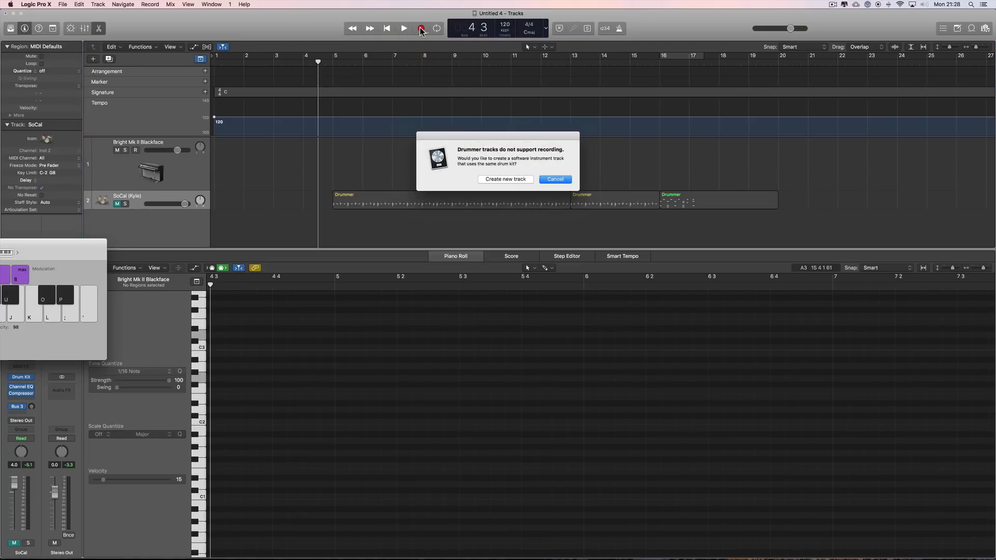
Dismiss the drummer warning, arm the piano track, show Musical Typing and hide the editor.
{"action": "left_click", "coordinate": [554, 179]}
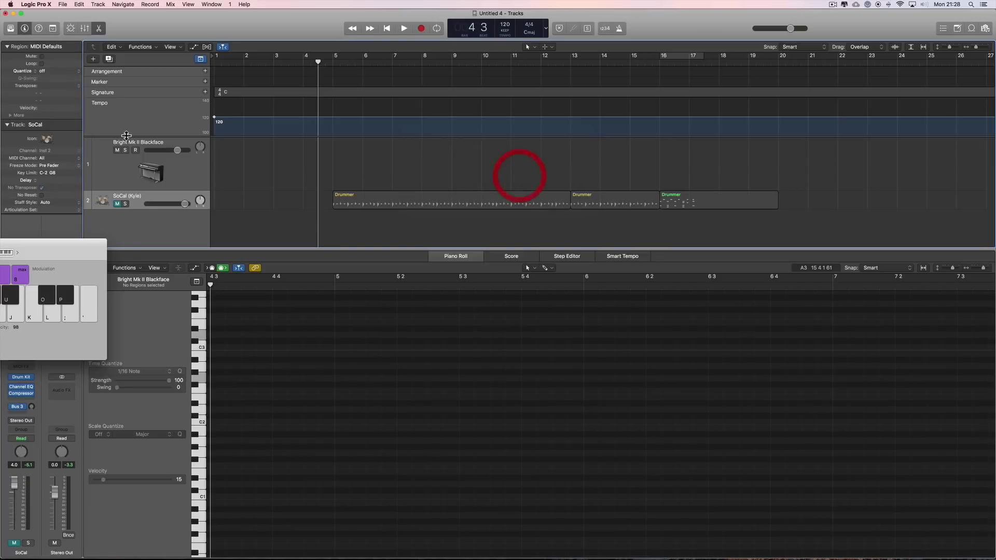
{"action": "left_click", "coordinate": [185, 164]}
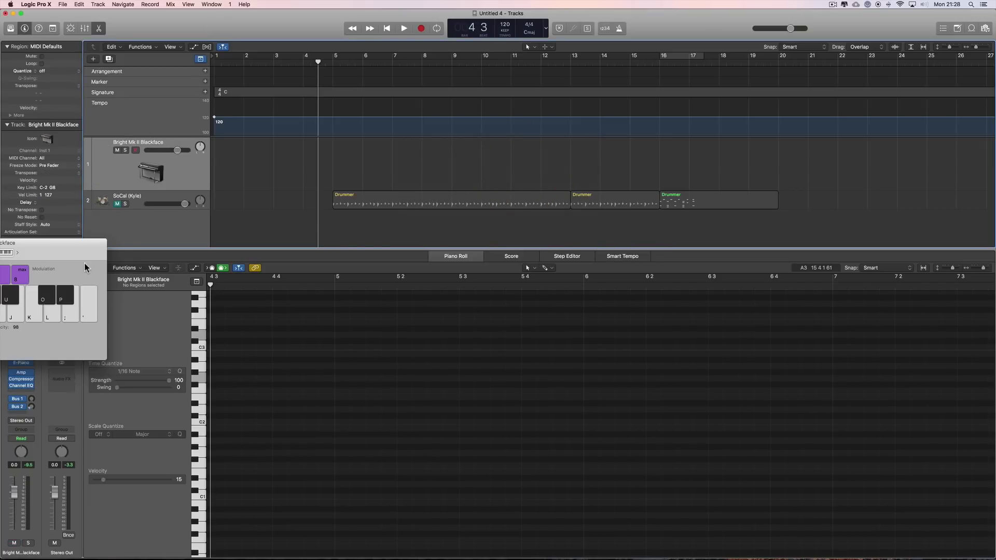
{"action": "left_click_drag", "start_coordinate": [73, 253], "coordinate": [663, 357]}
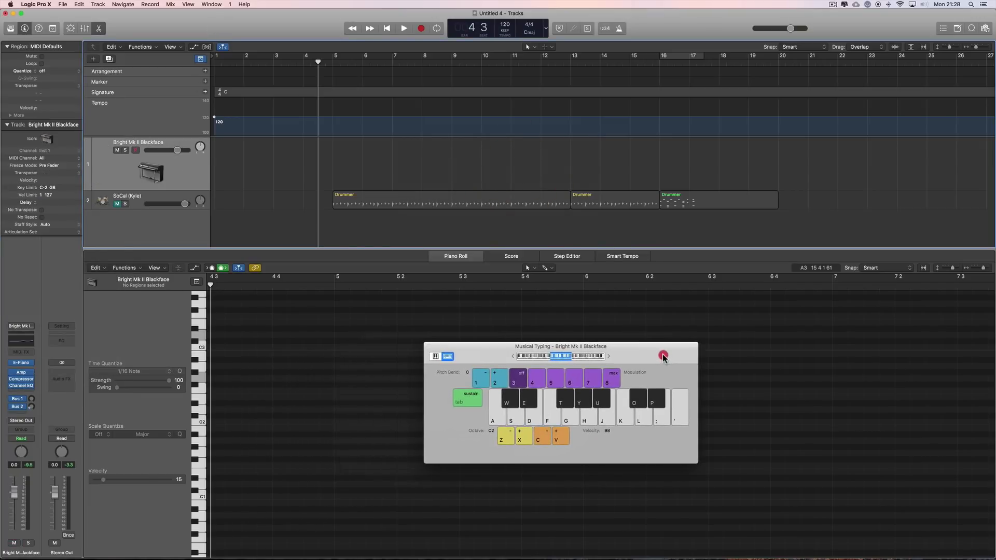
{"action": "left_click", "coordinate": [103, 31]}
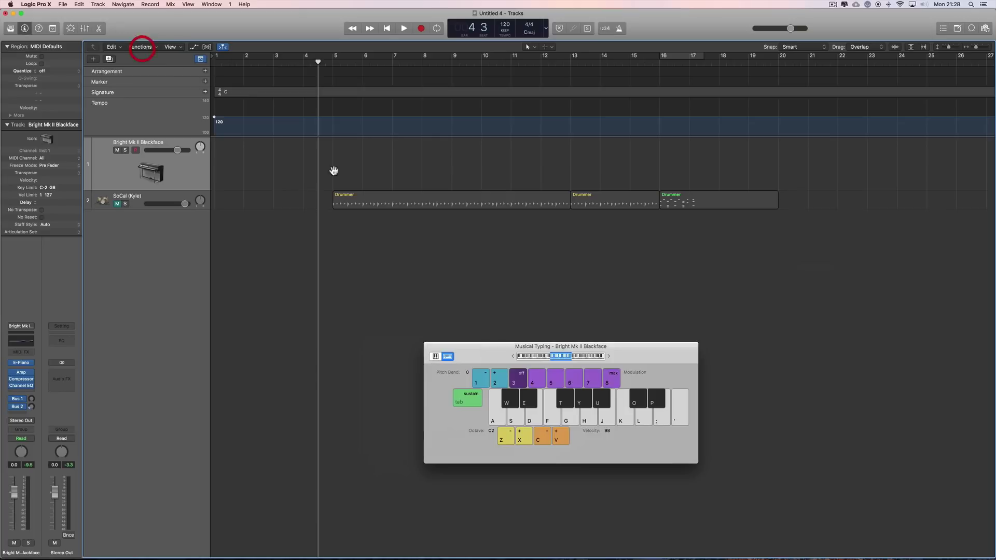
Start recording and play the opening chords: Em, F, G, Dm, Em, Am, F, Dm, Em, F.
{"action": "left_click", "coordinate": [421, 29]}
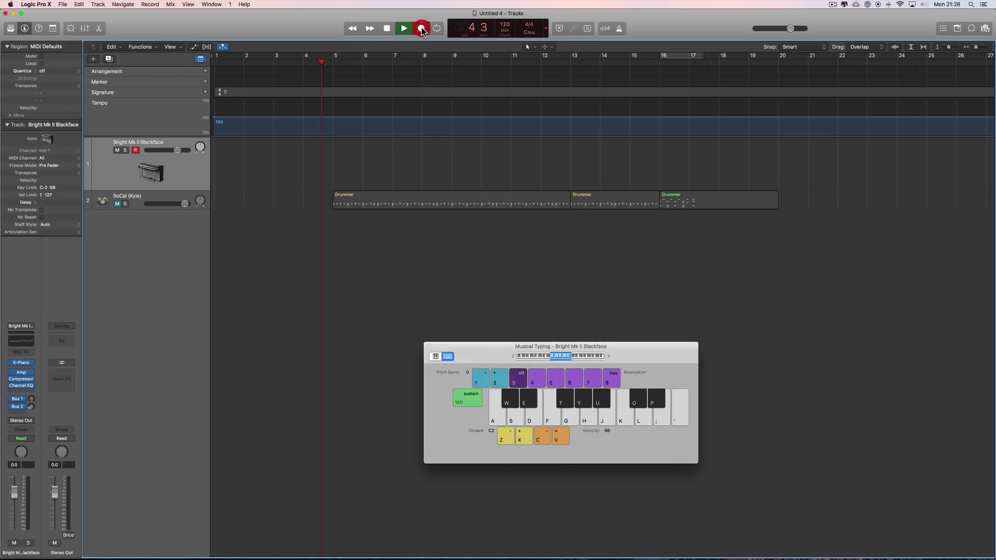
{"action": "key", "text": "f"}
{"action": "key", "text": "h"}
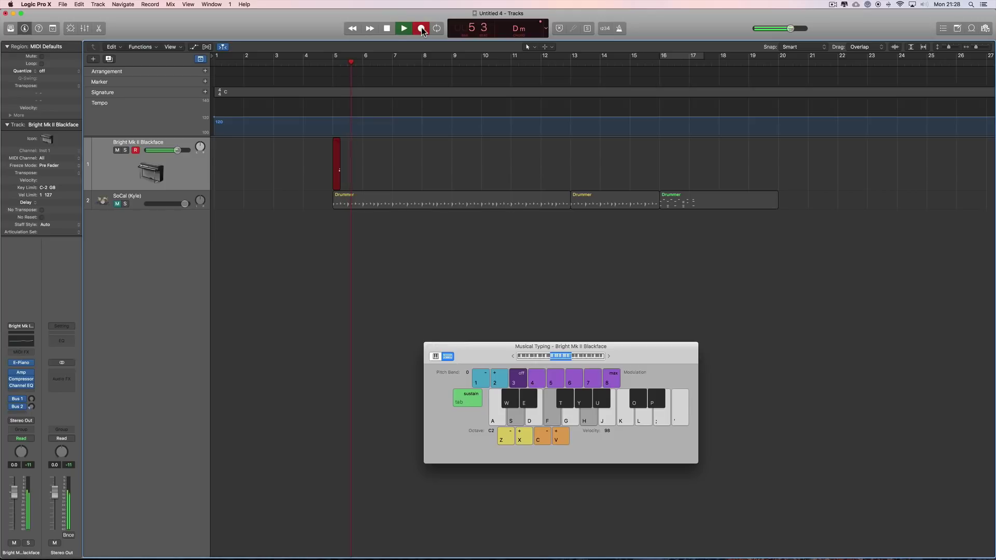
{"action": "key", "text": "d"}
{"action": "key", "text": "j"}
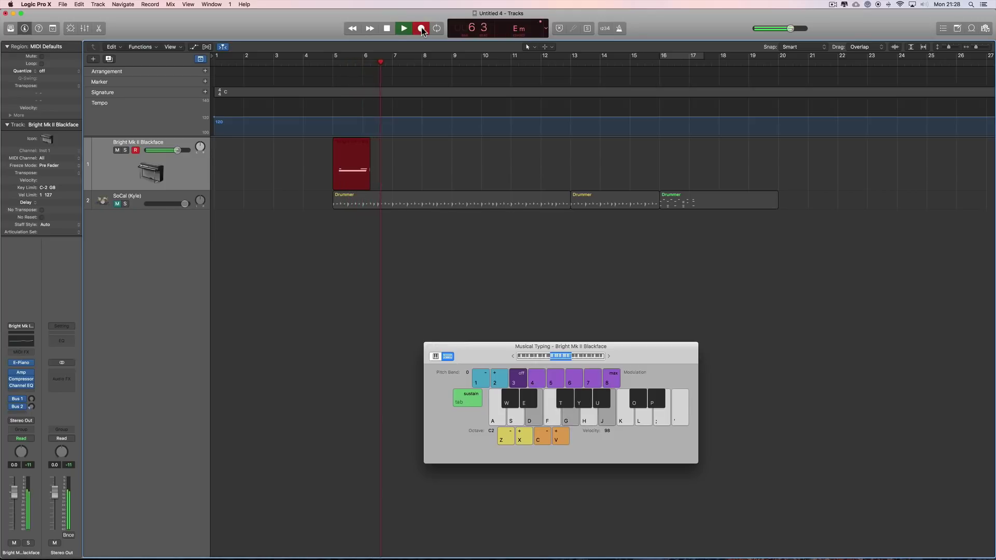
{"action": "key", "text": "f"}
{"action": "key", "text": "k"}
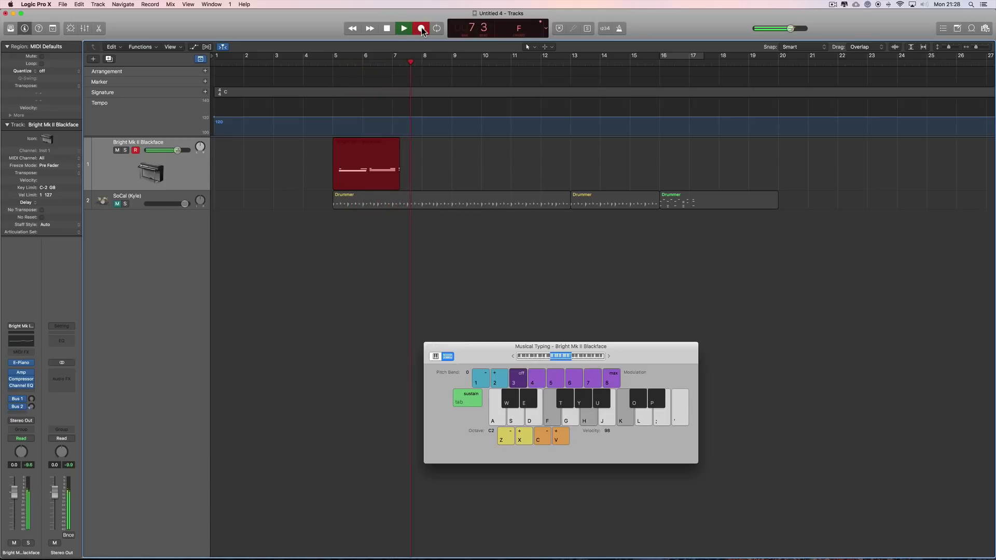
{"action": "key", "text": "g"}
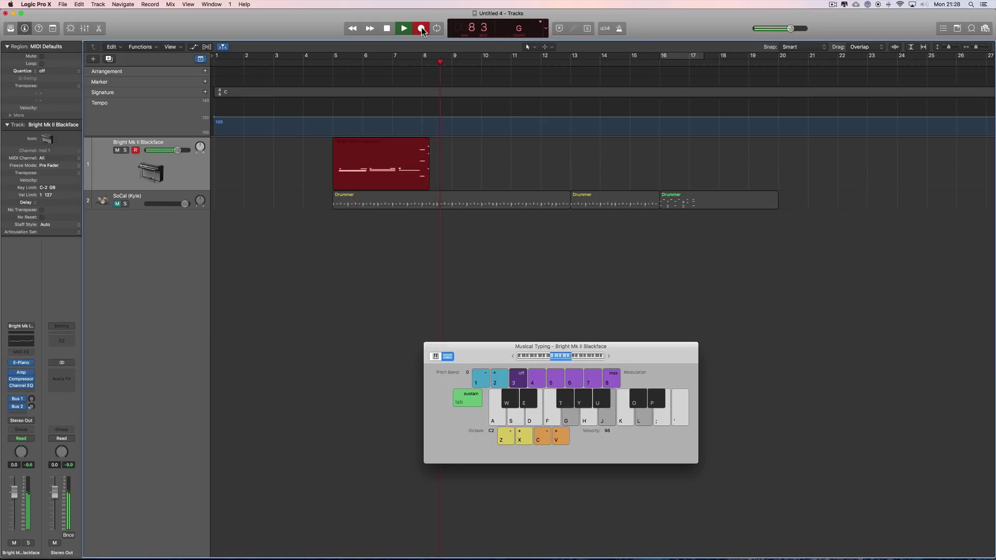
{"action": "key", "text": "h"}
{"action": "key", "text": "s"}
{"action": "key", "text": "f"}
{"action": "key", "text": "h"}
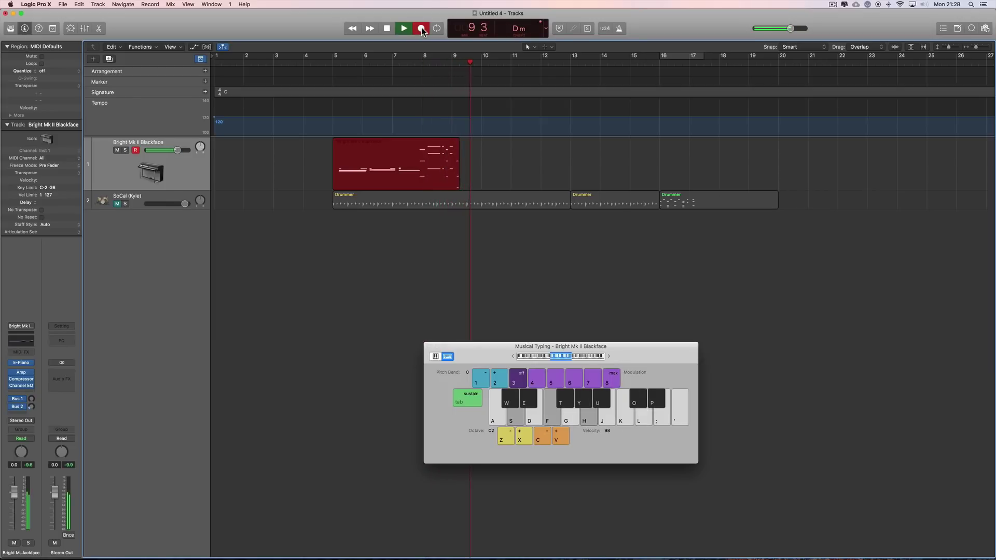
{"action": "key", "text": "d"}
{"action": "key", "text": "g"}
{"action": "key", "text": "j"}
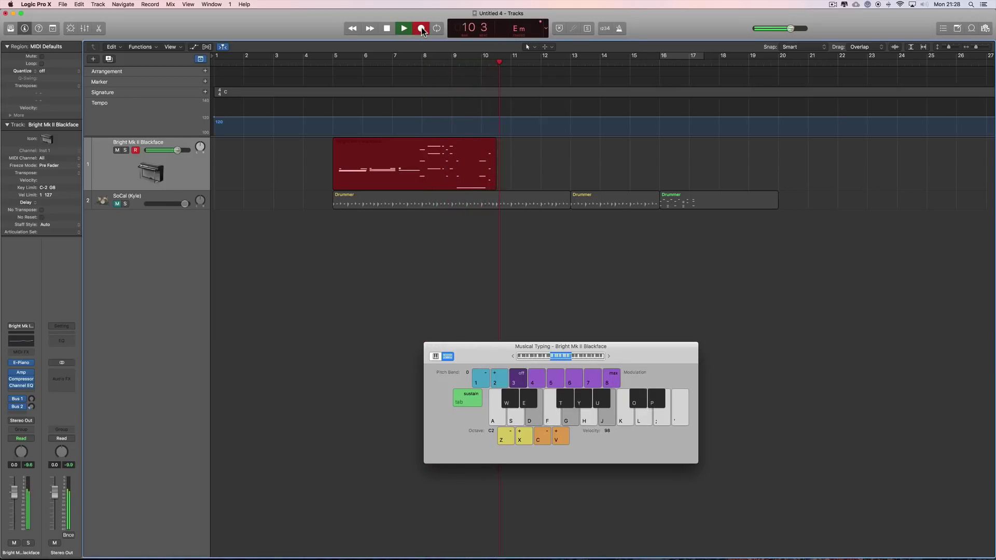
{"action": "key", "text": "f"}
{"action": "key", "text": "h"}
{"action": "key", "text": "k"}
{"action": "key", "text": "f"}
{"action": "key", "text": "h"}
{"action": "key", "text": "k"}
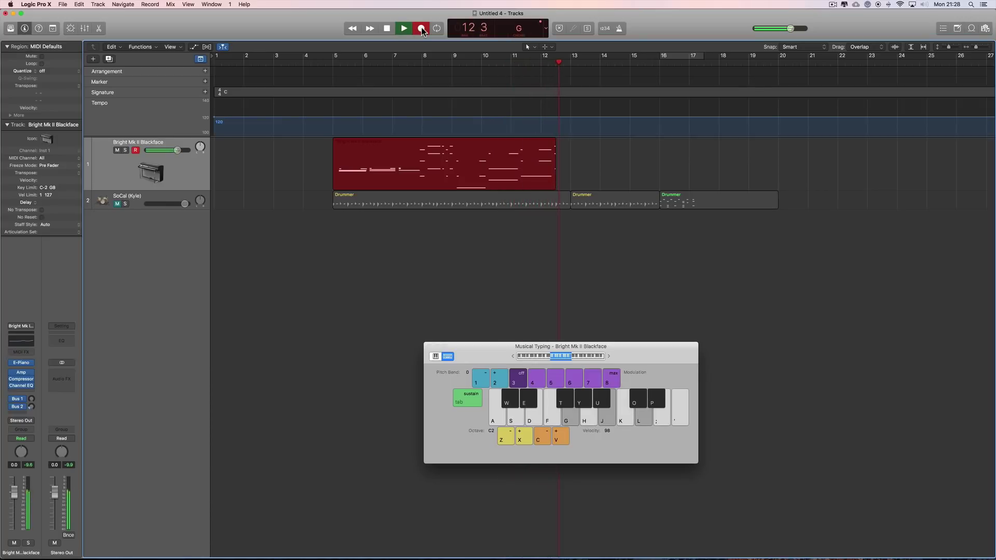
{"action": "key", "text": "g"}
{"action": "key", "text": "j"}
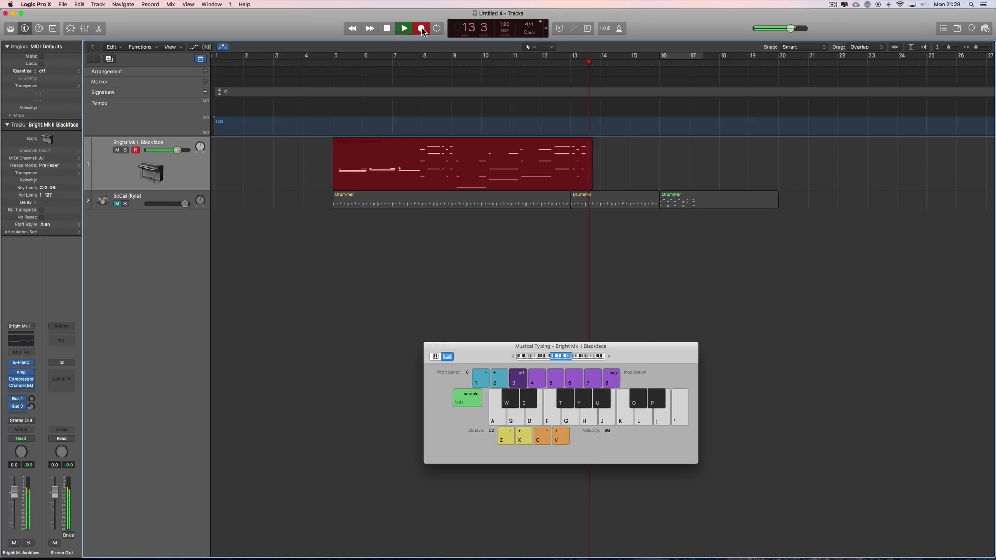
{"action": "key", "text": "s"}
{"action": "key", "text": "f"}
{"action": "key", "text": "h"}
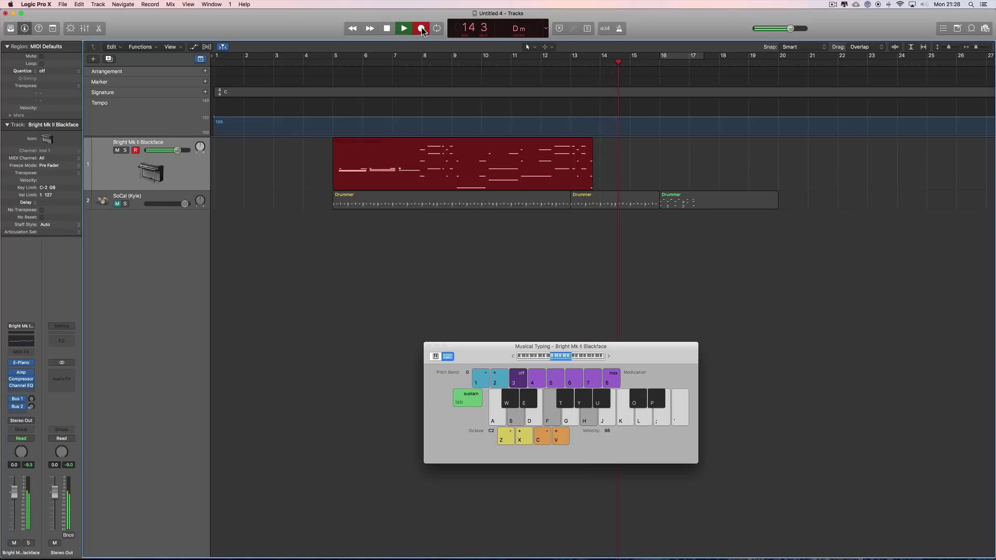
{"action": "key", "text": "d"}
{"action": "key", "text": "g"}
{"action": "key", "text": "j"}
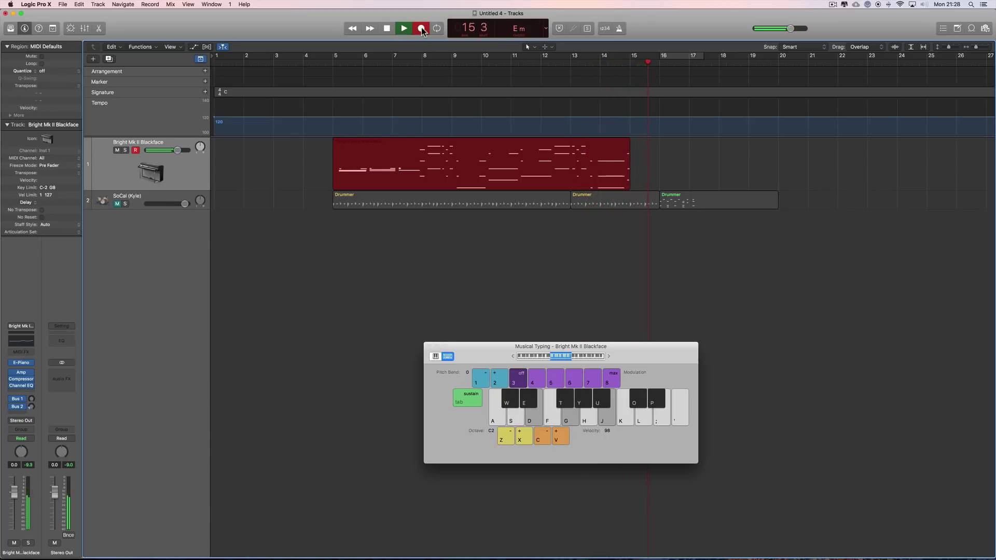
{"action": "key", "text": "f"}
{"action": "key", "text": "h"}
{"action": "key", "text": "k"}
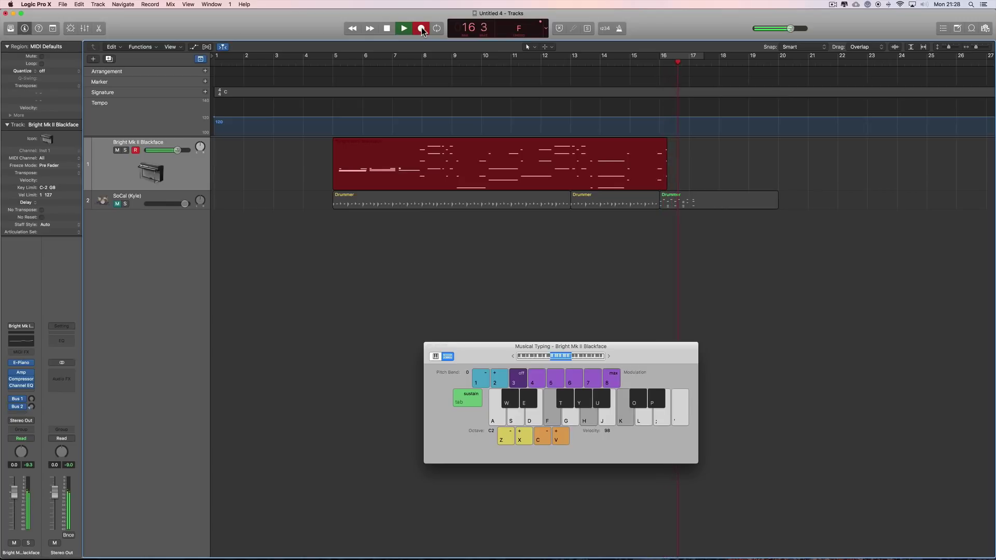
Continue the F, Dm, Em, G progression, end on a Dm chord, and stop recording.
{"action": "key", "text": "g"}
{"action": "key", "text": "l"}
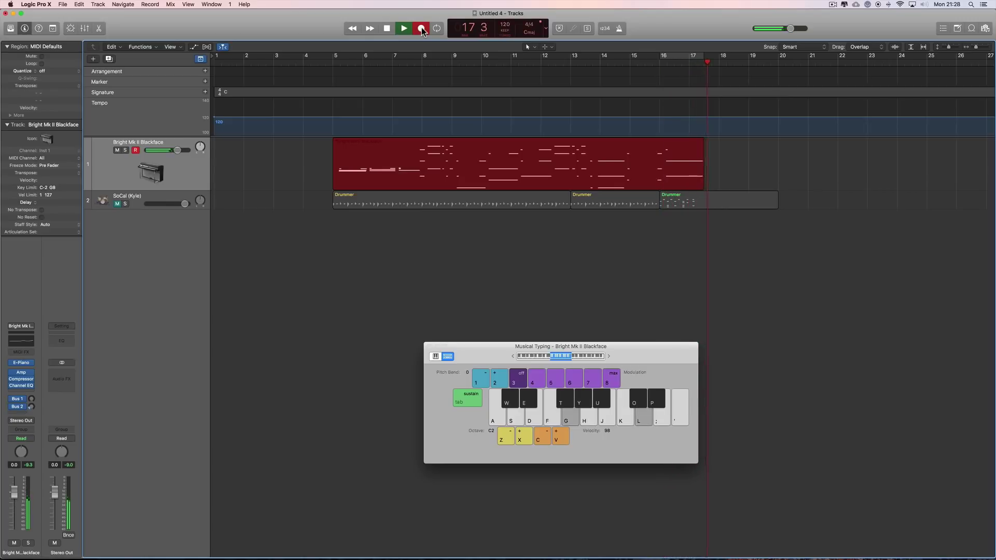
{"action": "key", "text": "f"}
{"action": "key", "text": "h"}
{"action": "key", "text": "k"}
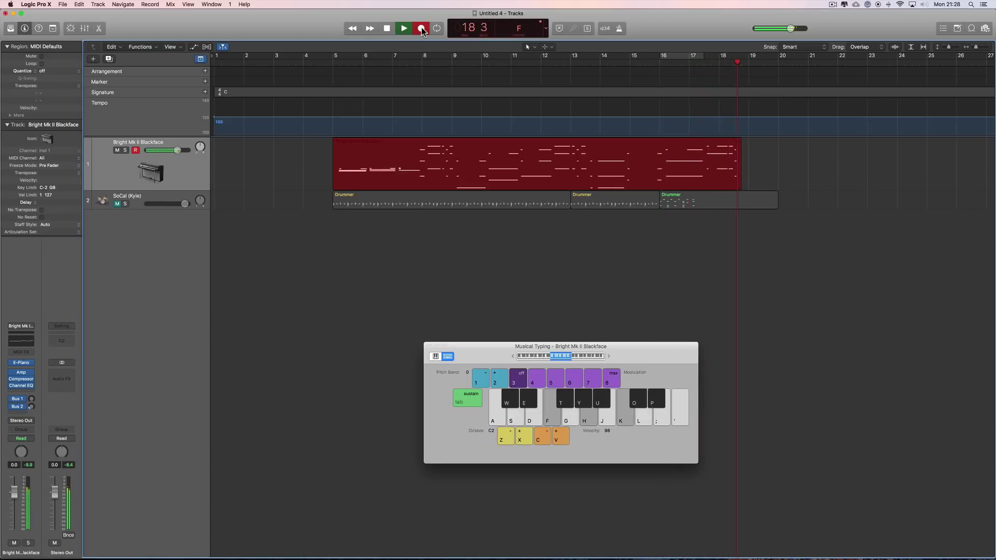
{"action": "key", "text": "s"}
{"action": "key", "text": "f"}
{"action": "key", "text": "h"}
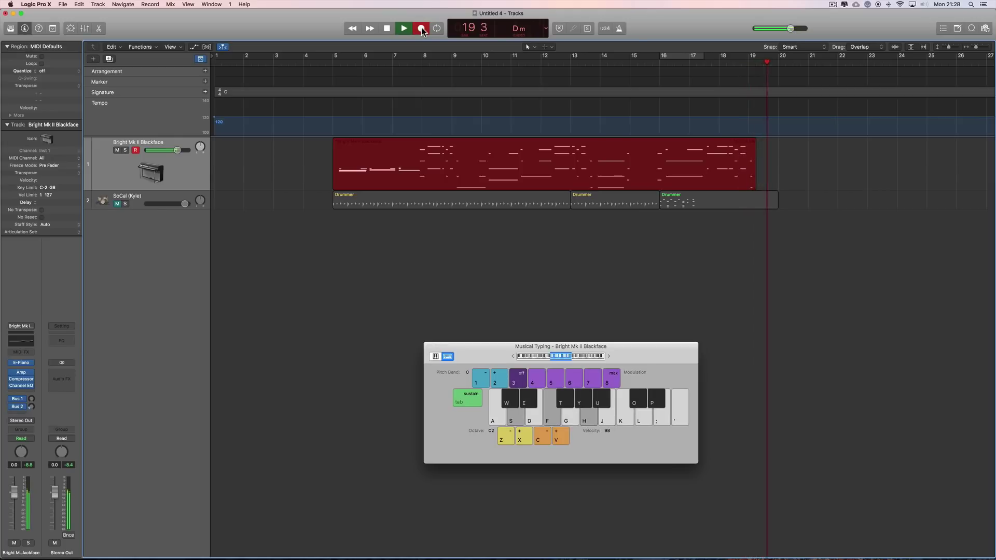
{"action": "key", "text": "d"}
{"action": "key", "text": "g"}
{"action": "key", "text": "j"}
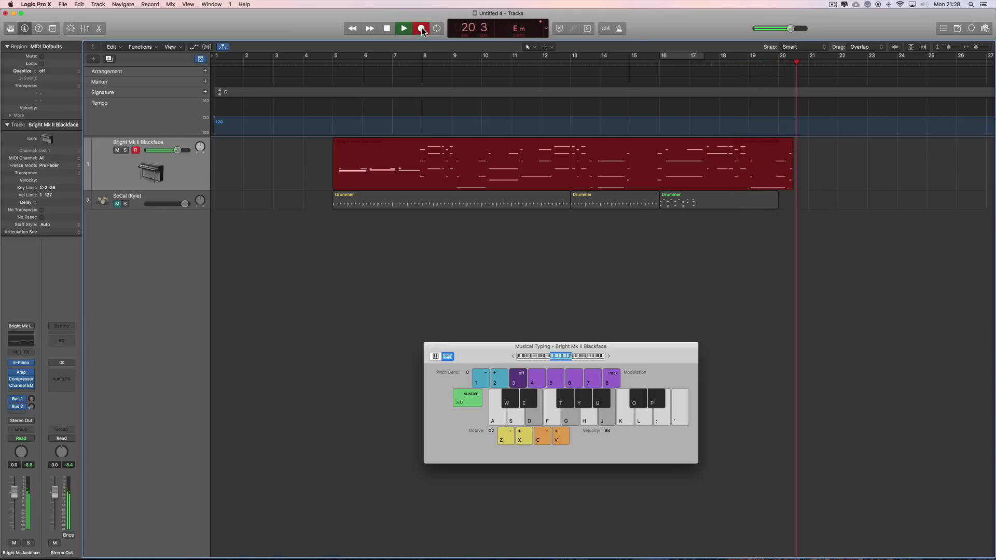
{"action": "key", "text": "f"}
{"action": "key", "text": "h"}
{"action": "key", "text": "k"}
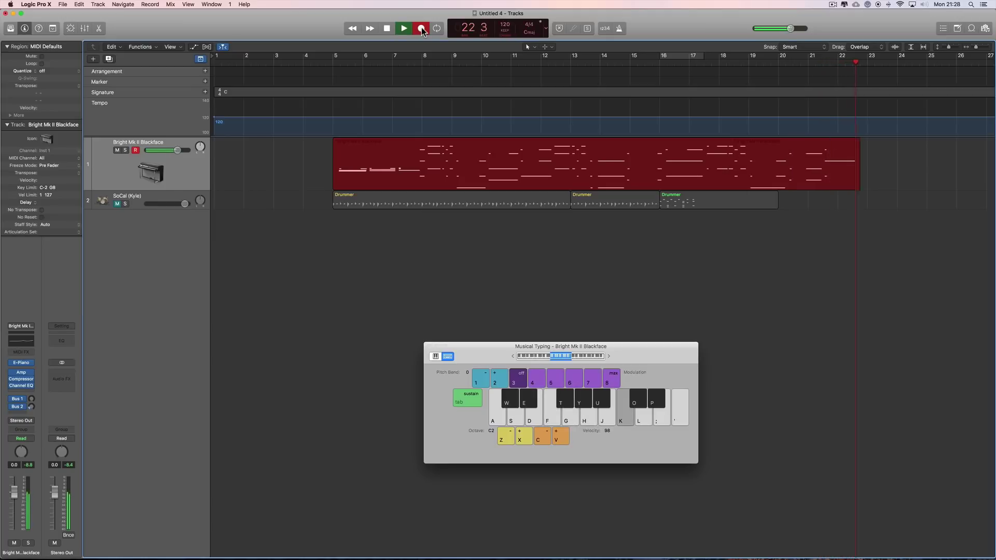
{"action": "key", "text": "g"}
{"action": "key", "text": "j"}
{"action": "key", "text": "l"}
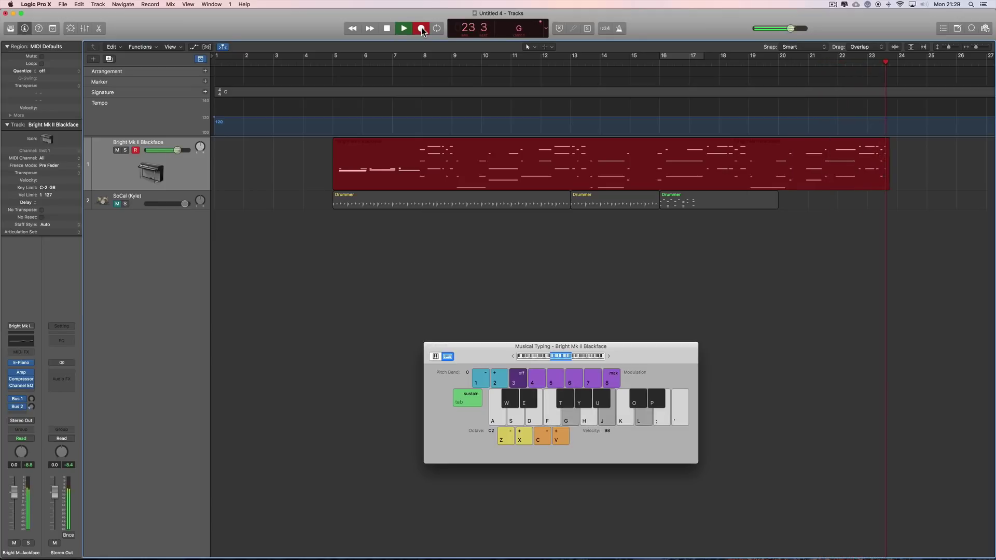
{"action": "key", "text": "s"}
{"action": "key", "text": "f"}
{"action": "key", "text": "h"}
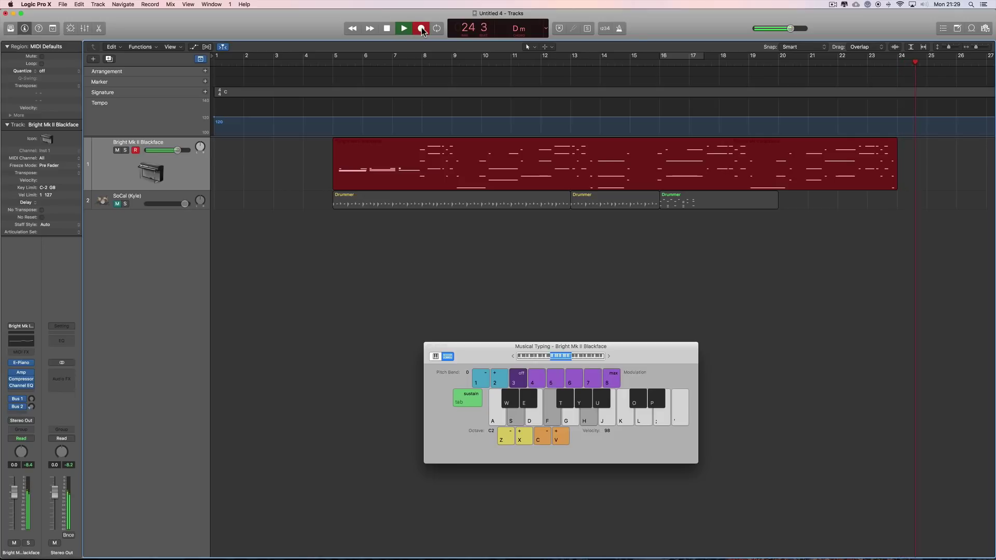
{"action": "key", "text": "d"}
{"action": "key", "text": "g"}
{"action": "key", "text": "j"}
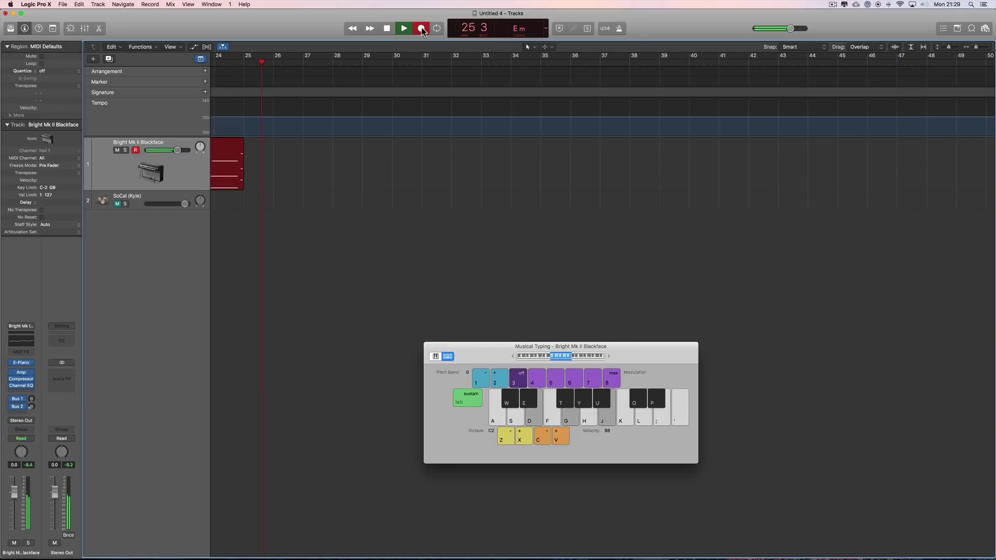
{"action": "key", "text": "f"}
{"action": "key", "text": "h"}
{"action": "key", "text": "k"}
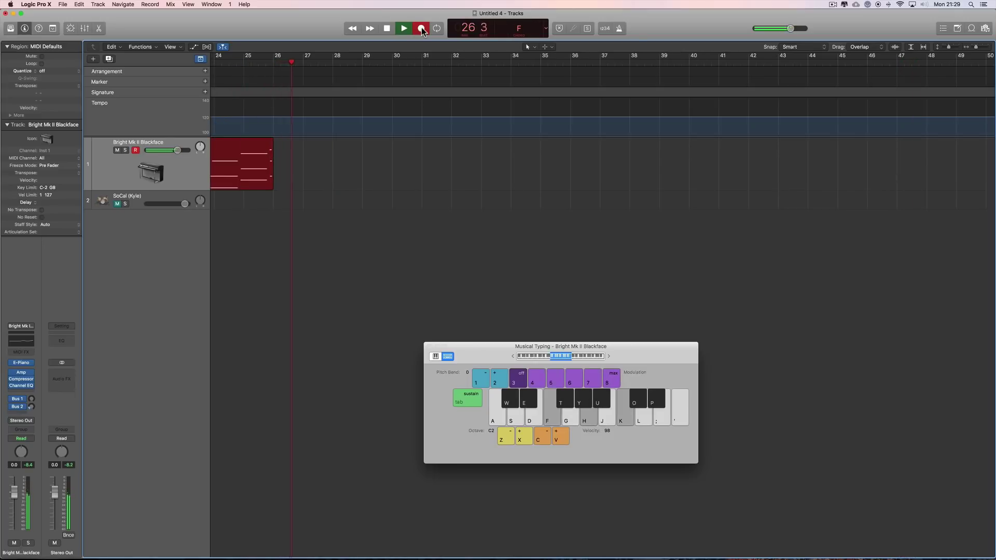
{"action": "key", "text": "g"}
{"action": "key", "text": "j"}
{"action": "key", "text": "l"}
{"action": "key", "text": "h"}
{"action": "key", "text": "k"}
{"action": "key", "text": "l"}
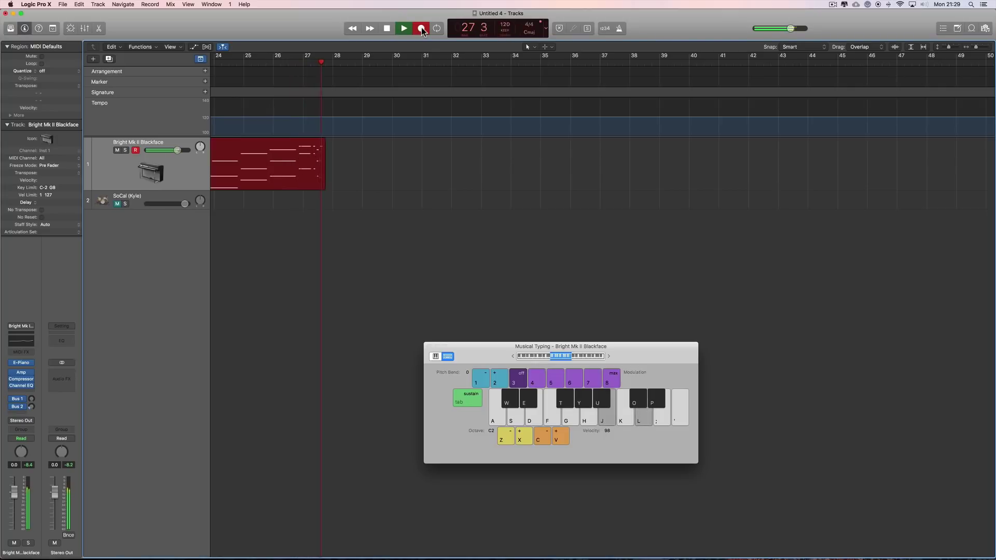
{"action": "key", "text": "s"}
{"action": "key", "text": "f"}
{"action": "key", "text": "h"}
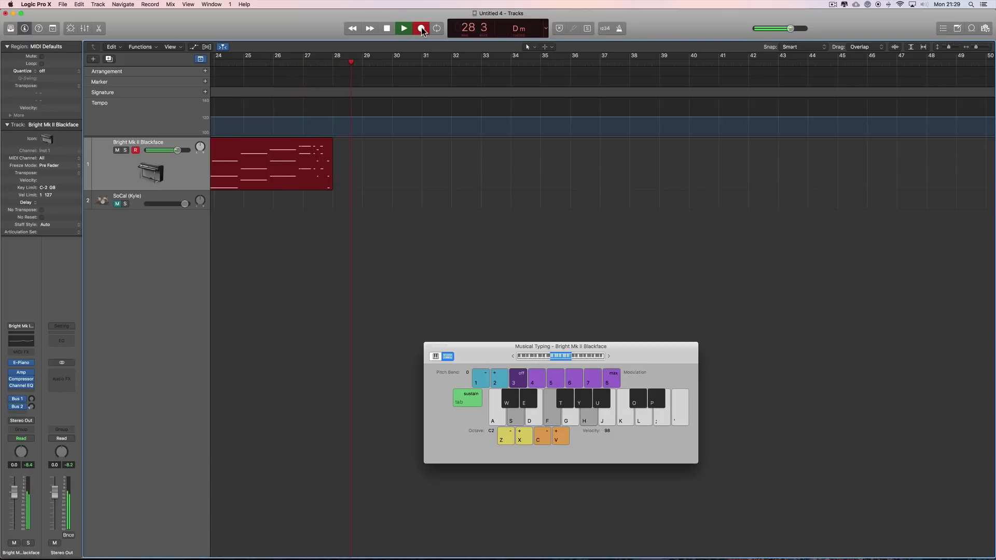
{"action": "key", "text": "d"}
{"action": "key", "text": "j"}
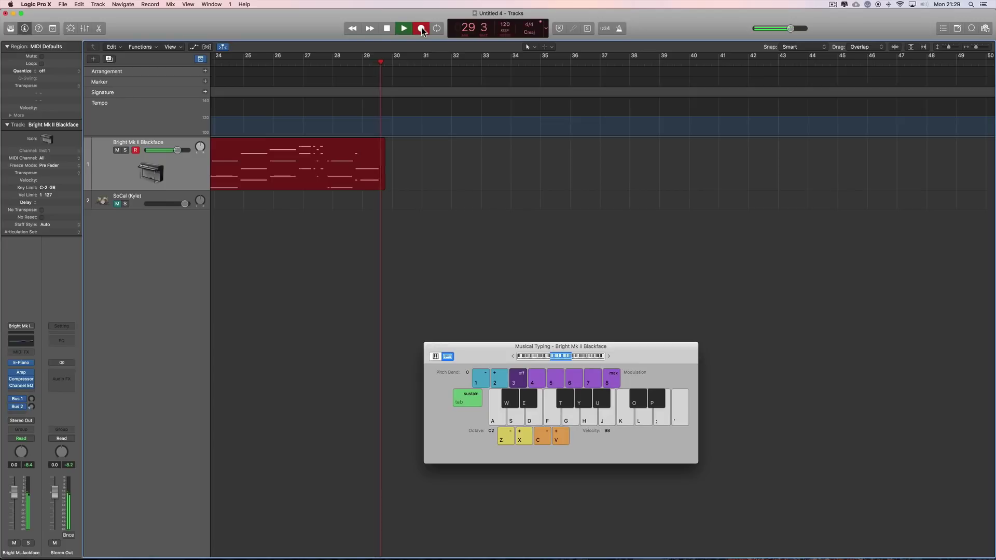
{"action": "key", "text": "f"}
{"action": "key", "text": "k"}
{"action": "key", "text": "g"}
{"action": "key", "text": "l"}
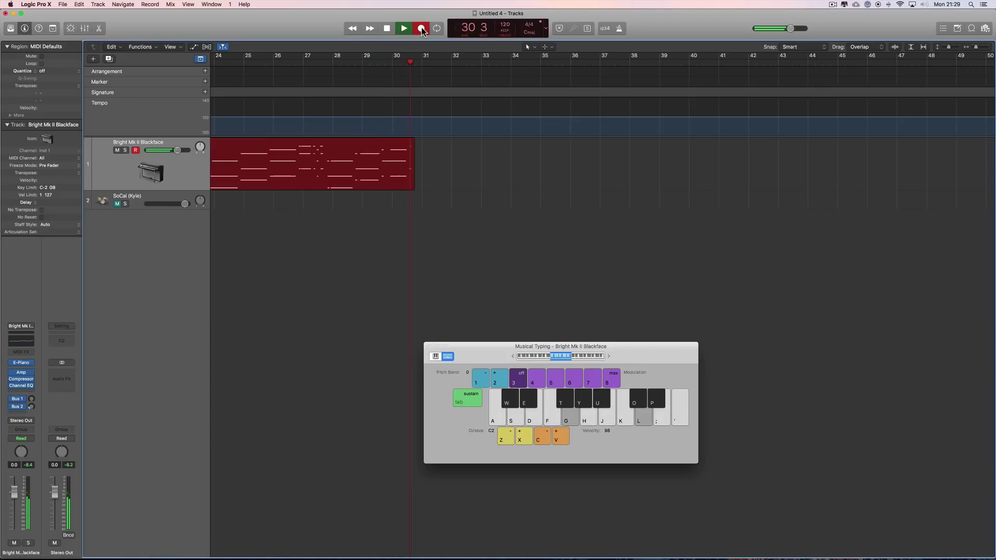
{"action": "key", "text": "s"}
{"action": "key", "text": "f"}
{"action": "key", "text": "h"}
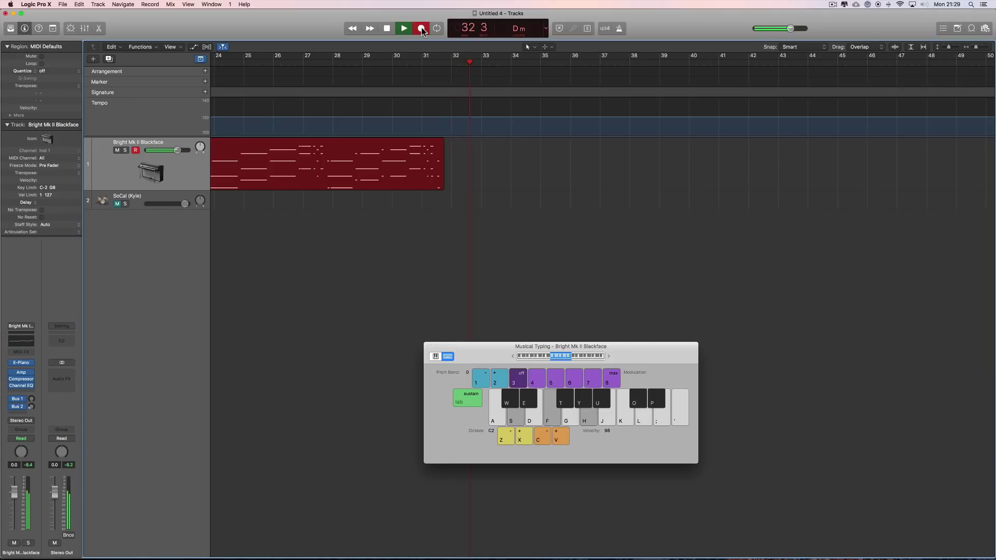
{"action": "key", "text": "space"}
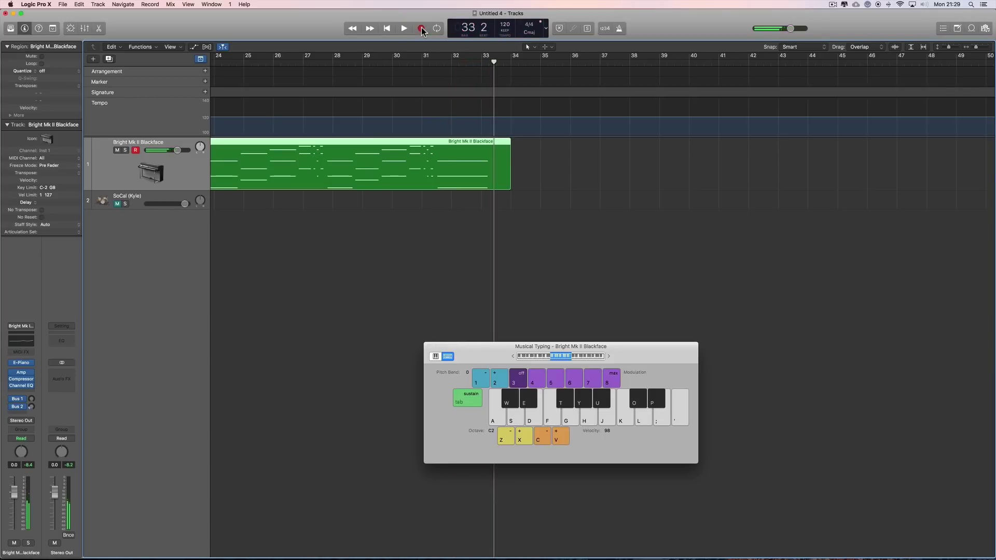
Apply the piano region's tempo to the project tempo, then return the playhead to bar 5.
{"action": "scroll", "coordinate": [363, 150], "scroll_direction": "left", "scroll_amount": 15}
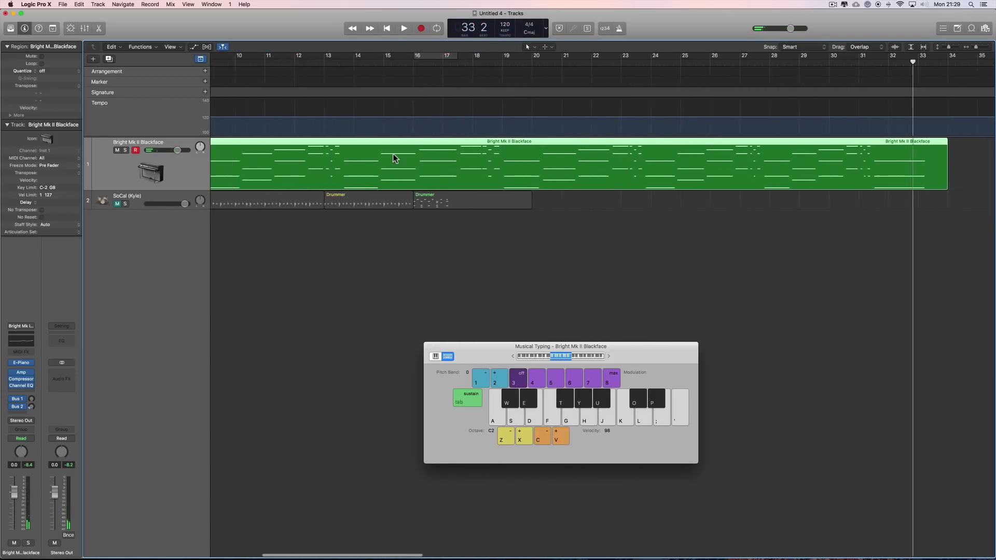
{"action": "right_click", "coordinate": [372, 146]}
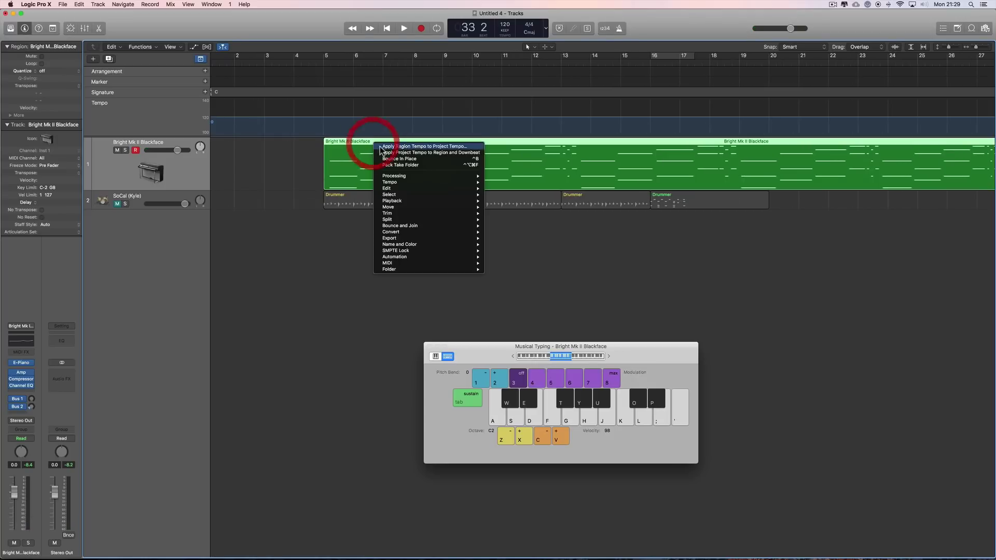
{"action": "mouse_move", "coordinate": [394, 183]}
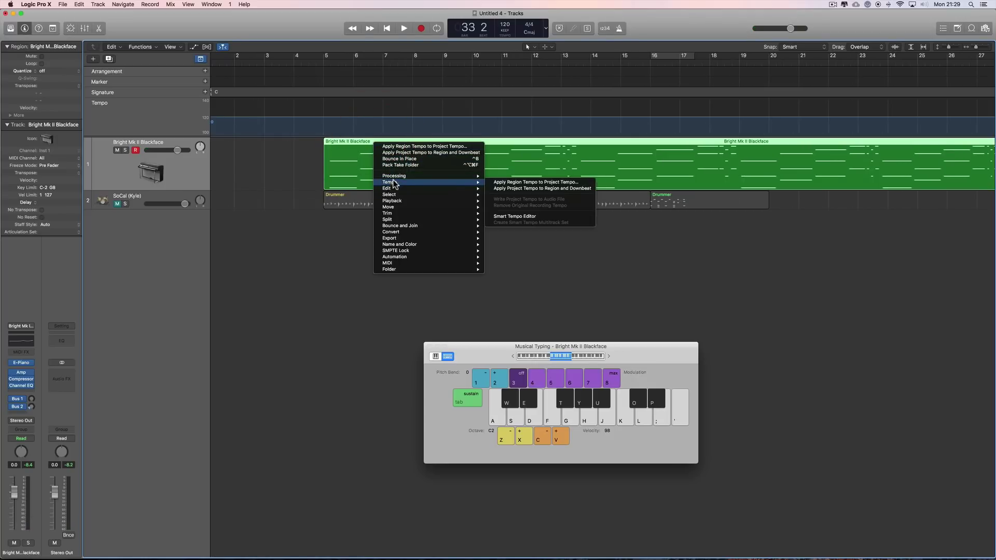
{"action": "left_click", "coordinate": [529, 182]}
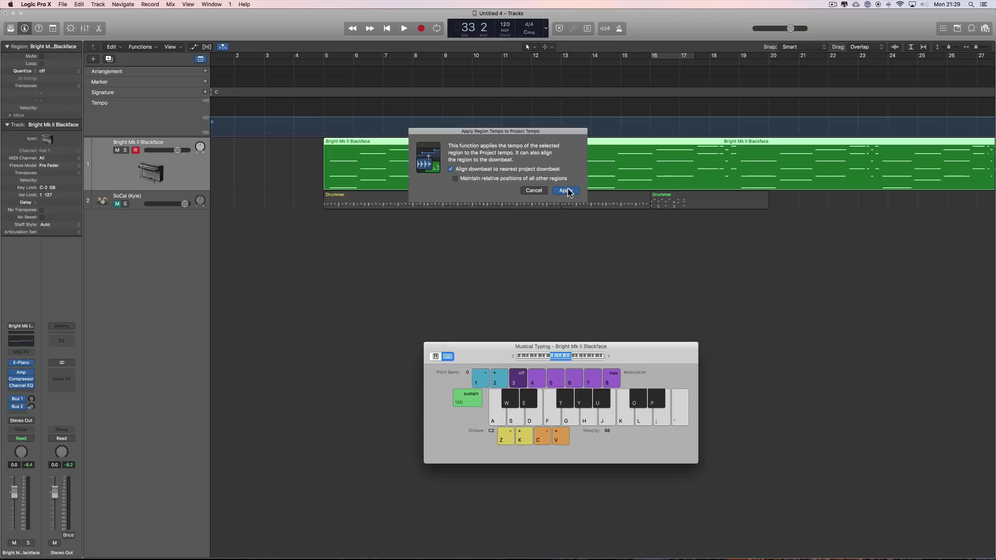
{"action": "left_click", "coordinate": [566, 187]}
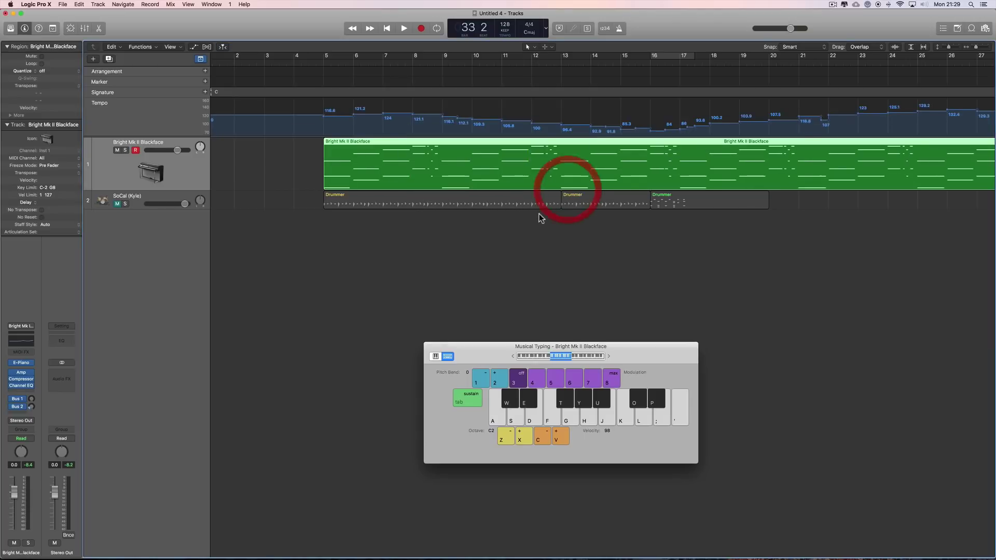
{"action": "left_click", "coordinate": [323, 60]}
Turn on the metronome and play the conformed take back from bar 5.
{"action": "left_click", "coordinate": [618, 28]}
{"action": "key", "text": "space"}
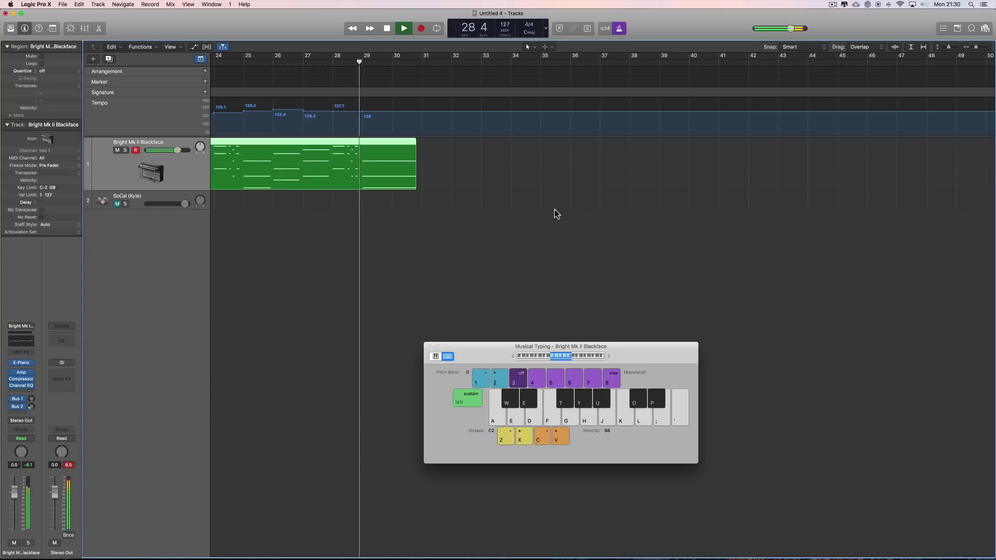
Stop playback near bar 29 and zoom out to show the whole piano region.
{"action": "key", "text": "space"}
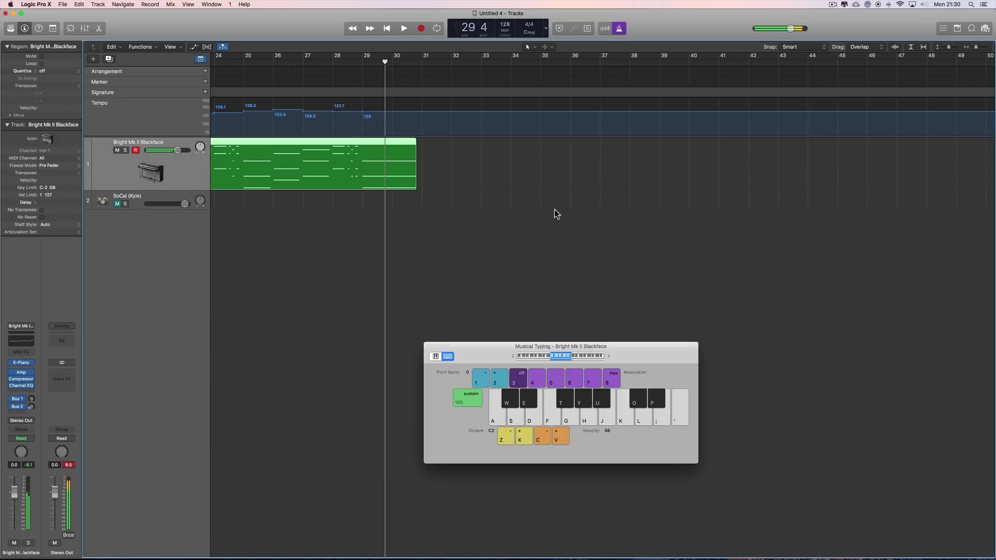
{"action": "scroll", "coordinate": [533, 228], "scroll_direction": "left", "scroll_amount": 15}
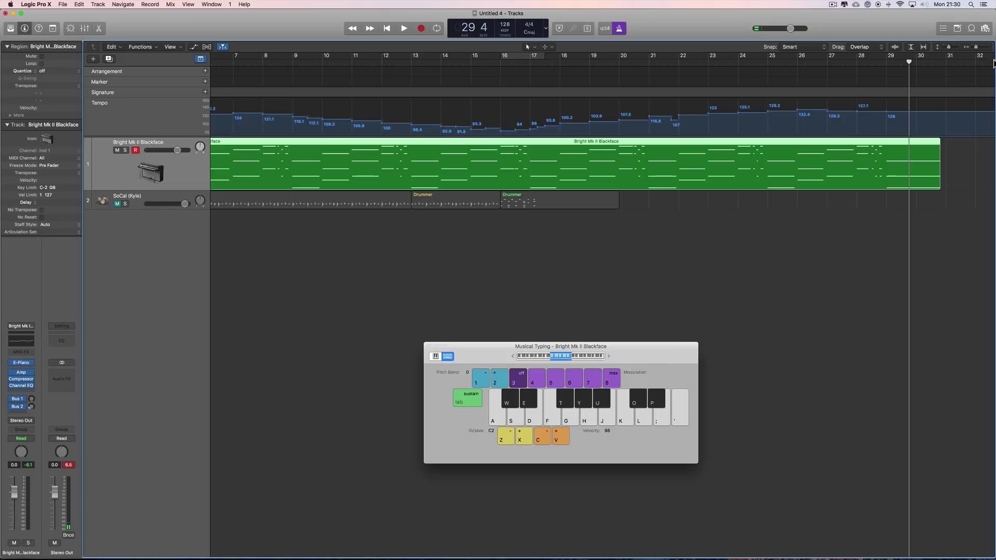
{"action": "left_click_drag", "start_coordinate": [978, 48], "coordinate": [975, 47]}
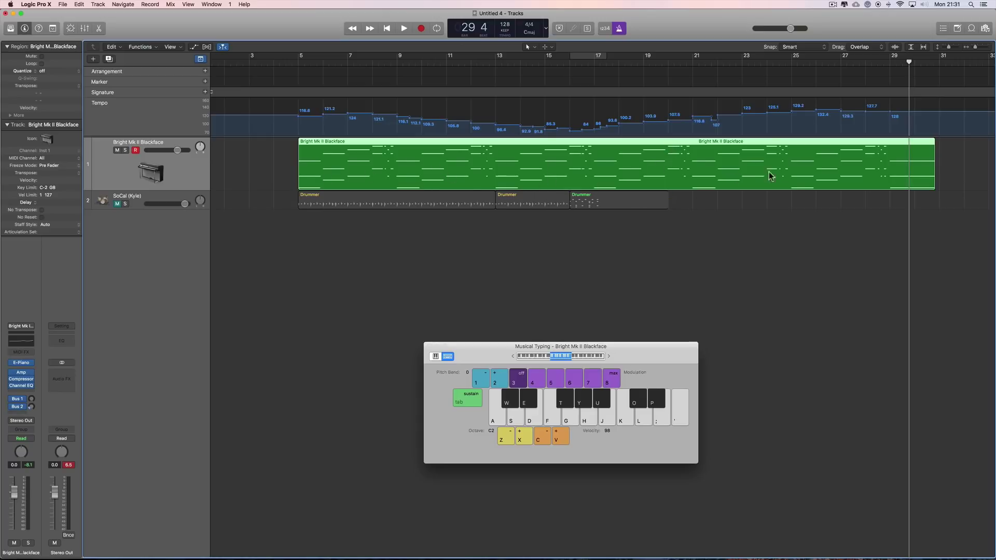
{"action": "scroll", "coordinate": [639, 259], "scroll_direction": "right", "scroll_amount": 1}
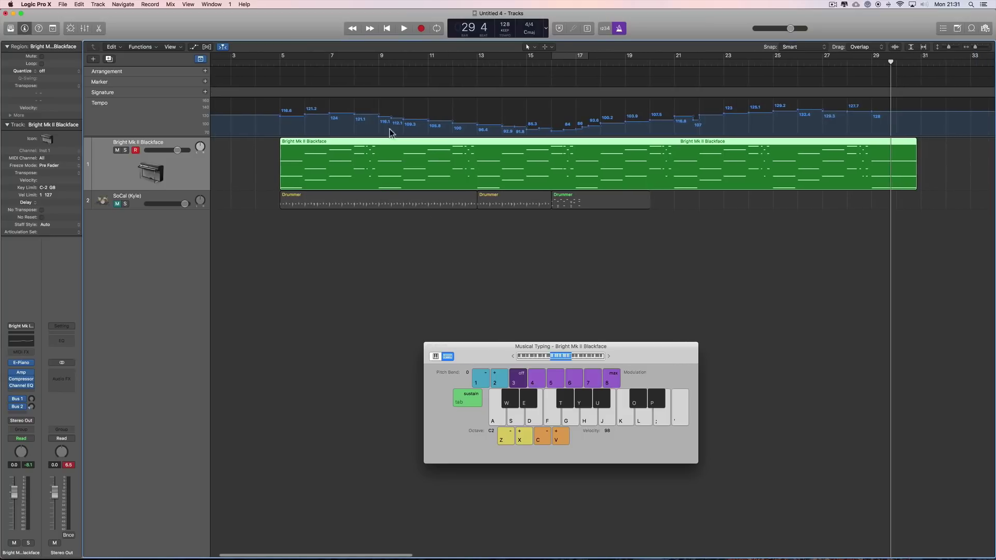